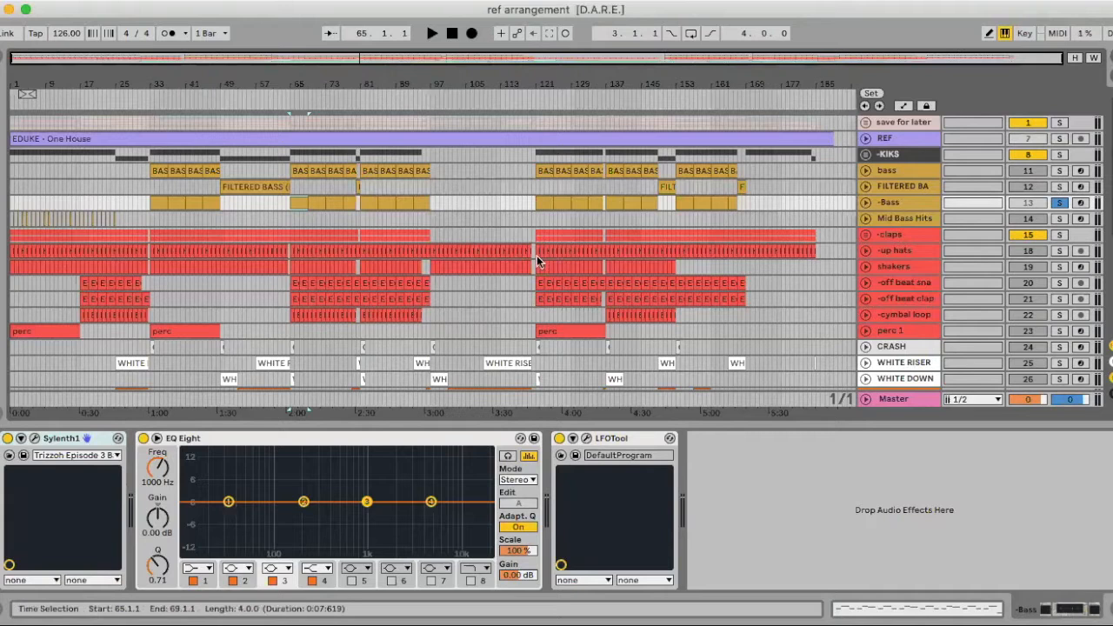
Unfold the -Bass track and play its first clip from bar 33
{"action": "left_click", "coordinate": [867, 202]}
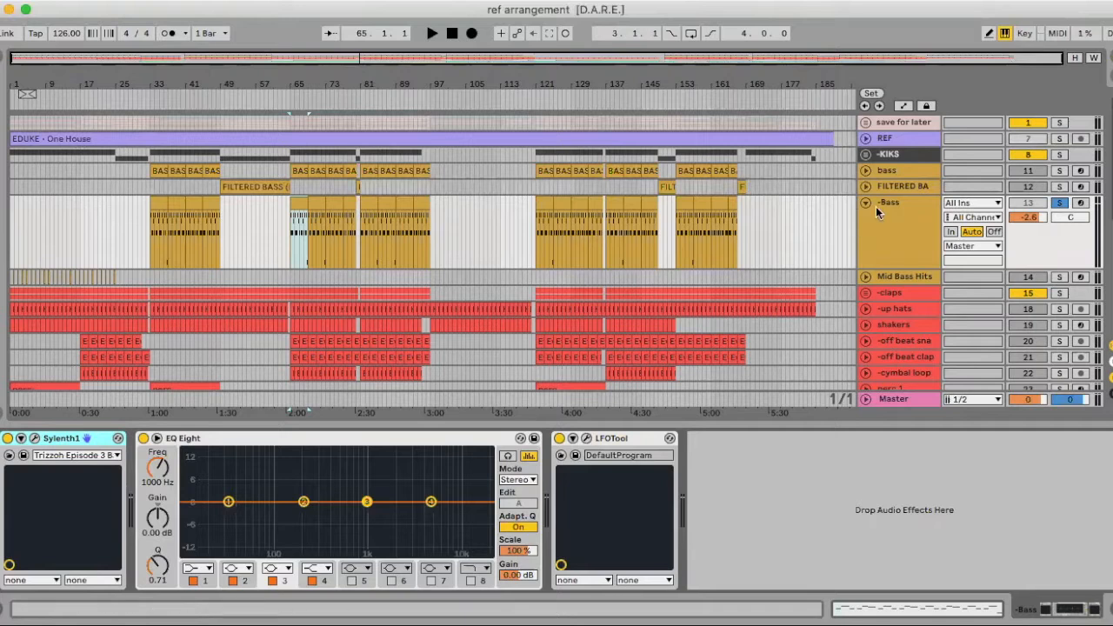
{"action": "left_click", "coordinate": [887, 207]}
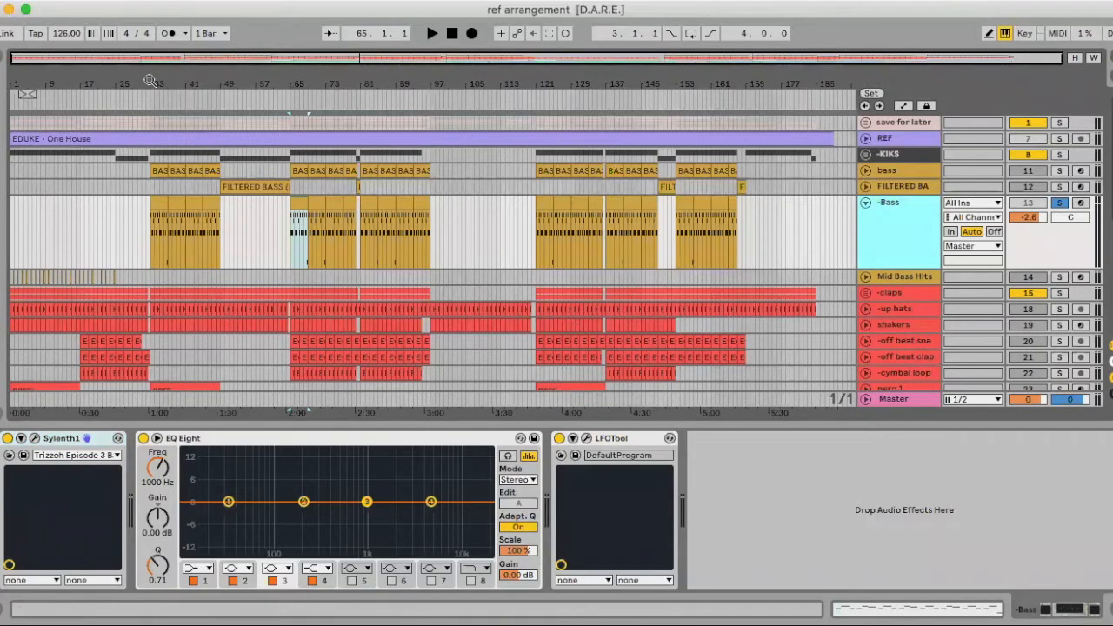
{"action": "left_click_drag", "start_coordinate": [148, 83], "coordinate": [150, 144]}
{"action": "left_click", "coordinate": [206, 202]}
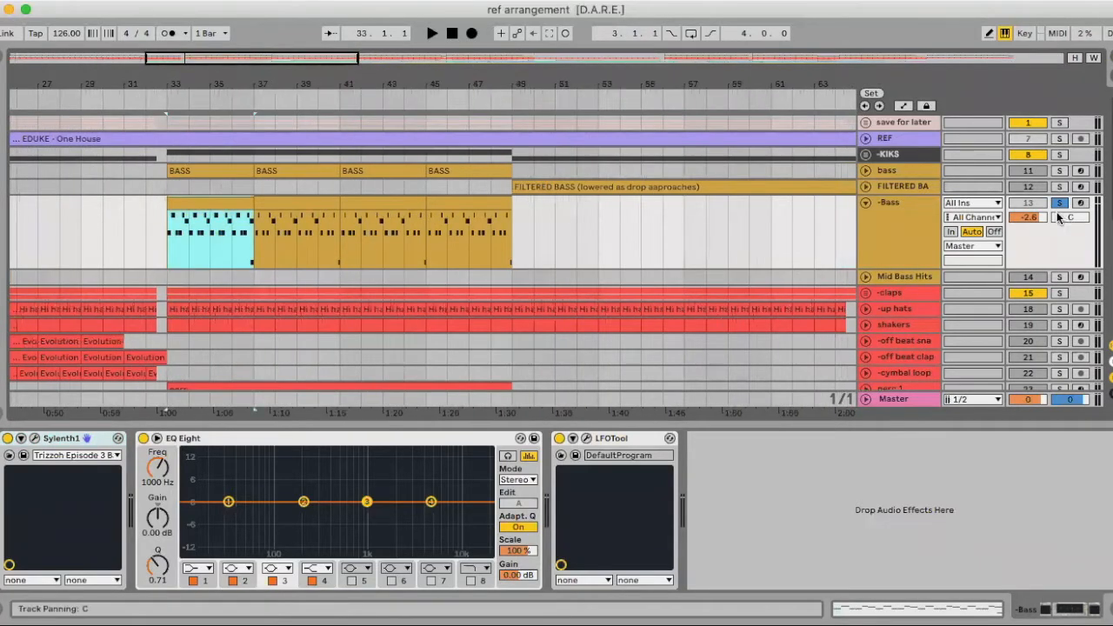
{"action": "key", "text": "space"}
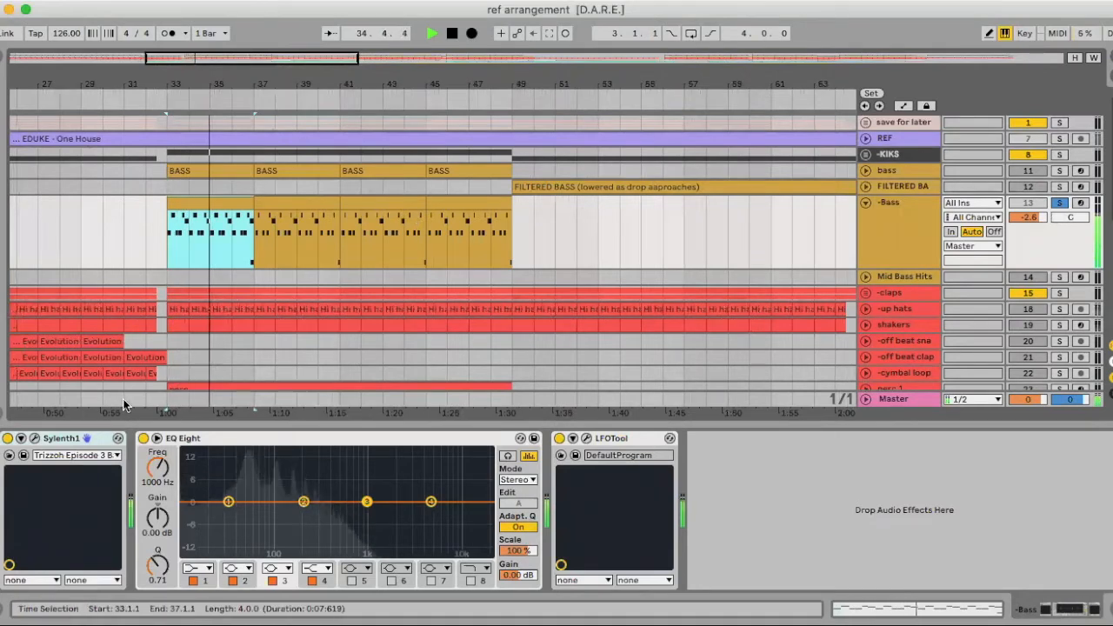
{"action": "key", "text": "space"}
Inspect the distortion, EQ and mono legato settings of the Sylenth1 instrument on the -Bass track
{"action": "left_click", "coordinate": [35, 439]}
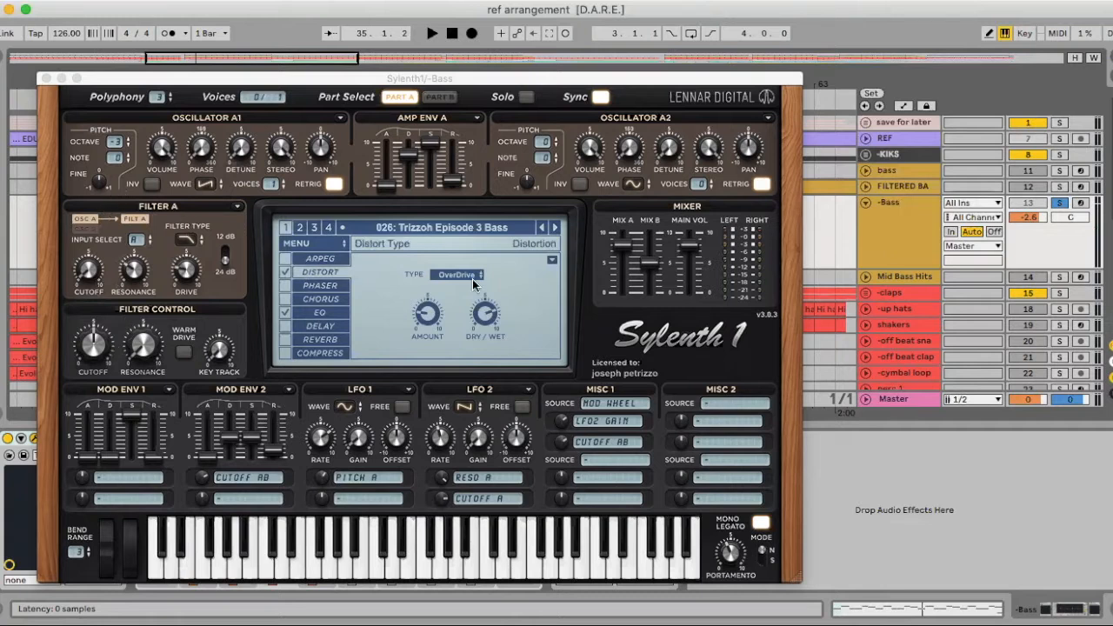
{"action": "left_click", "coordinate": [313, 313]}
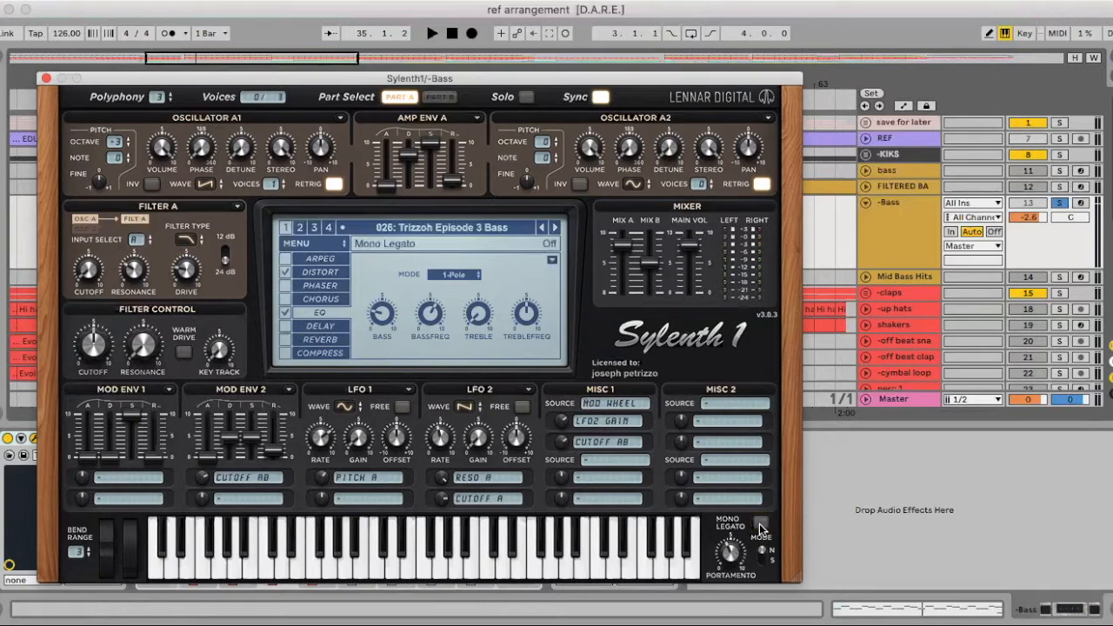
{"action": "left_click", "coordinate": [46, 79]}
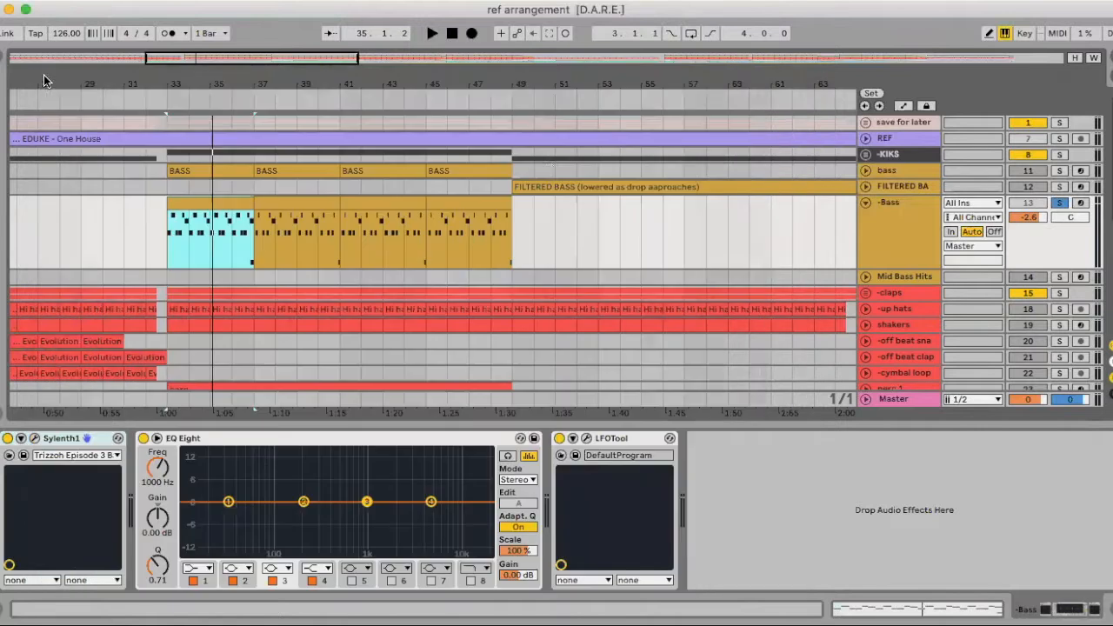
Open the first -Bass clip's MIDI notes and examine the rhythm and pitches of the four-bar pattern
{"action": "double_click", "coordinate": [197, 217]}
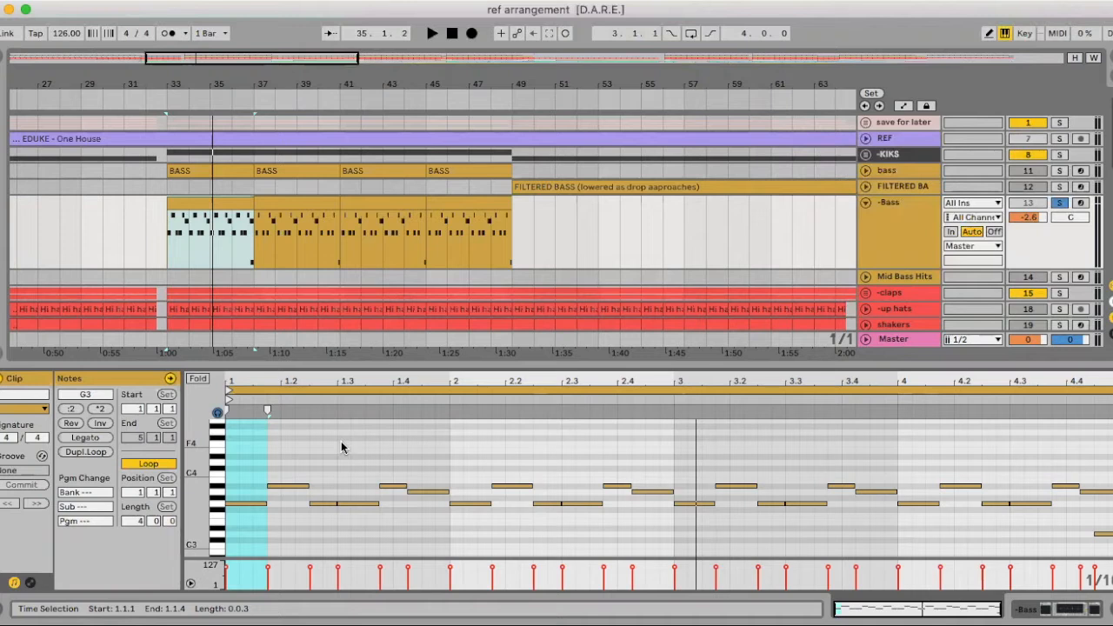
{"action": "left_click_drag", "start_coordinate": [380, 377], "coordinate": [387, 521]}
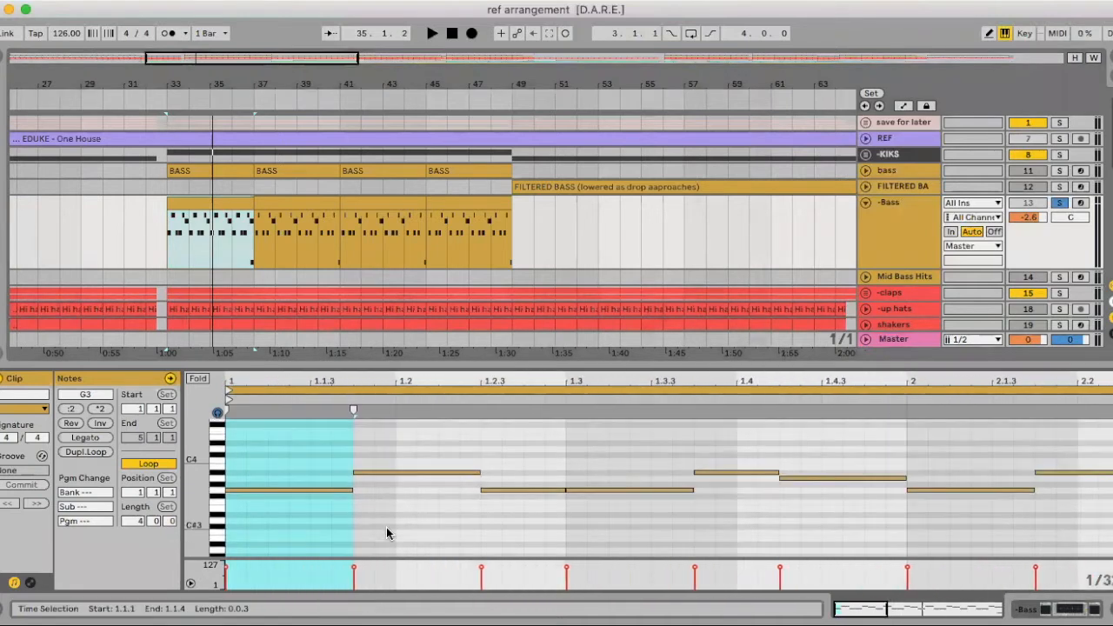
{"action": "left_click", "coordinate": [350, 455]}
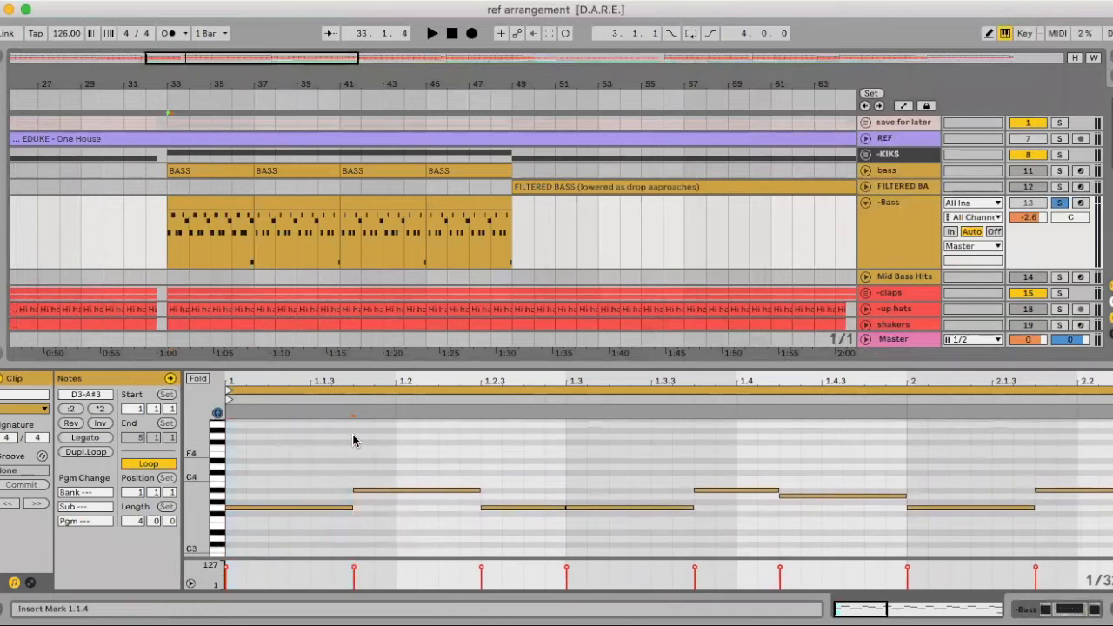
{"action": "mouse_move", "coordinate": [324, 378]}
{"action": "left_mouse_down"}
{"action": "mouse_move", "coordinate": [329, 461]}
{"action": "mouse_move", "coordinate": [325, 379]}
{"action": "left_mouse_up"}
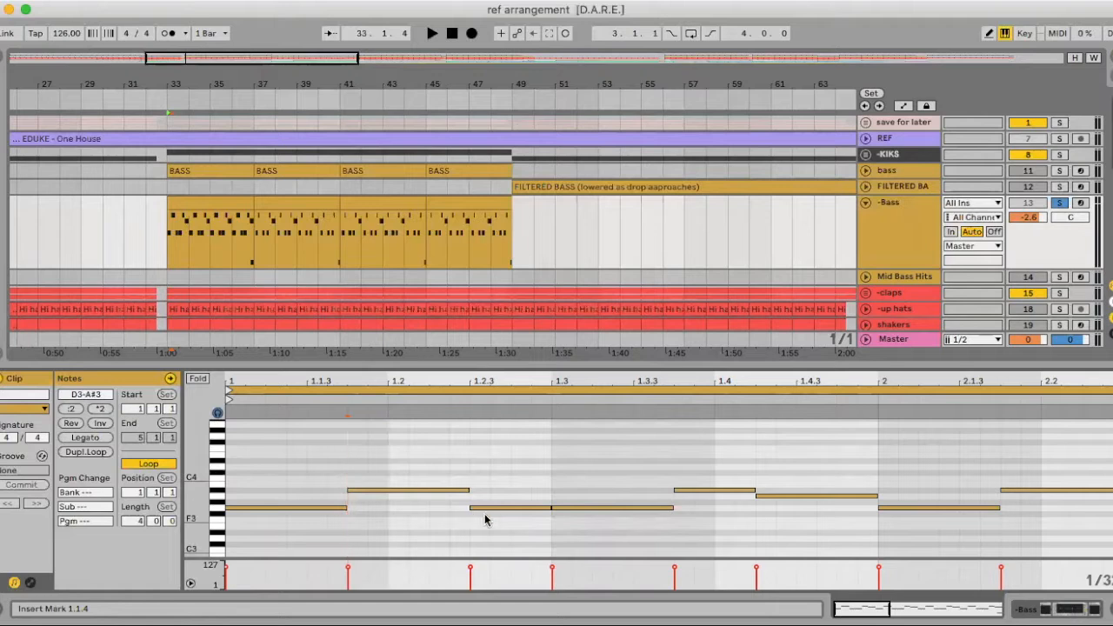
{"action": "left_click_drag", "start_coordinate": [471, 384], "coordinate": [339, 382]}
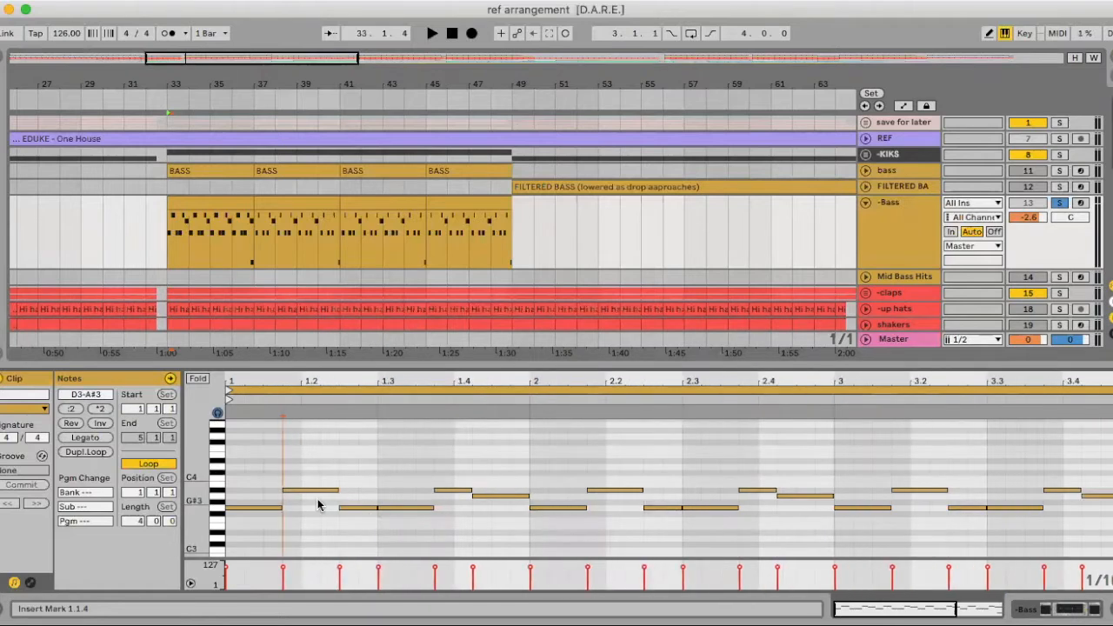
{"action": "left_click_drag", "start_coordinate": [483, 382], "coordinate": [417, 375]}
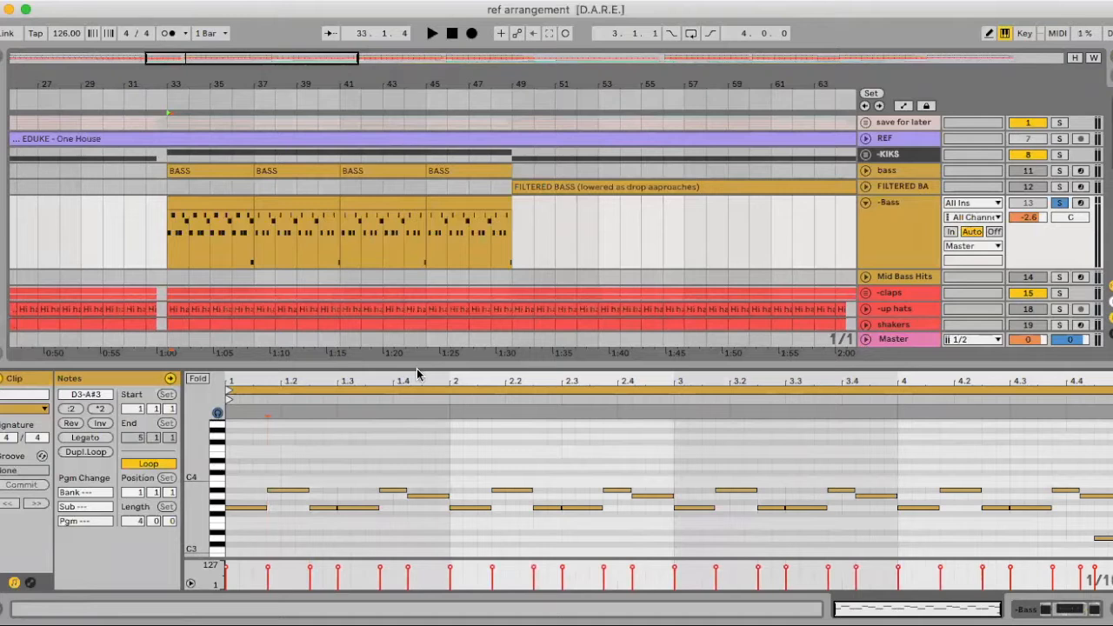
{"action": "left_click", "coordinate": [271, 491]}
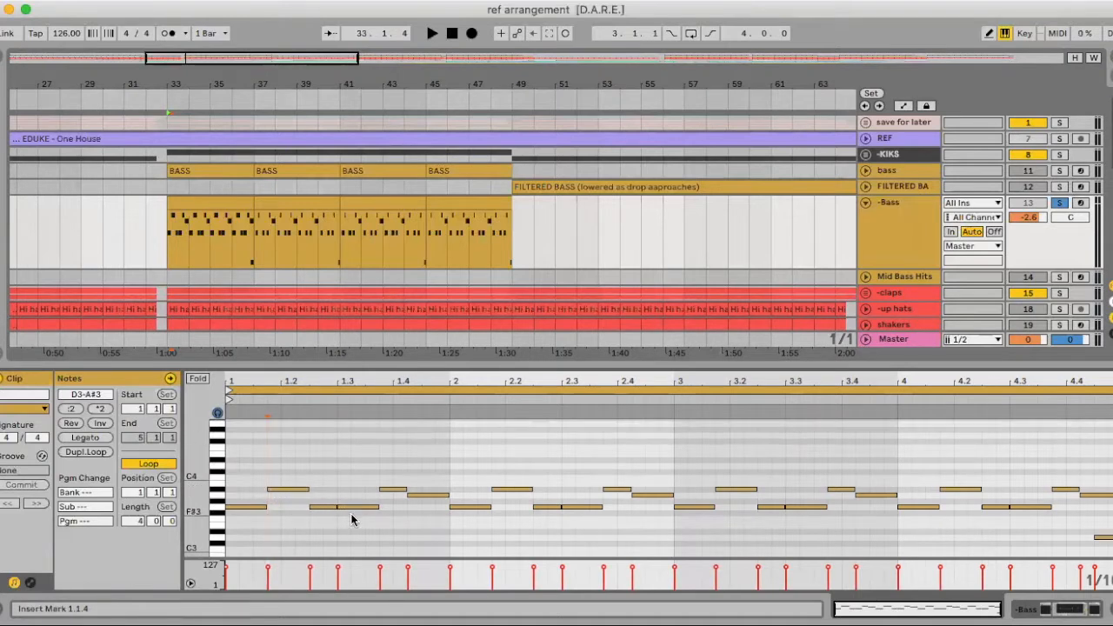
{"action": "scroll", "coordinate": [287, 499], "scroll_direction": "down", "scroll_amount": 1}
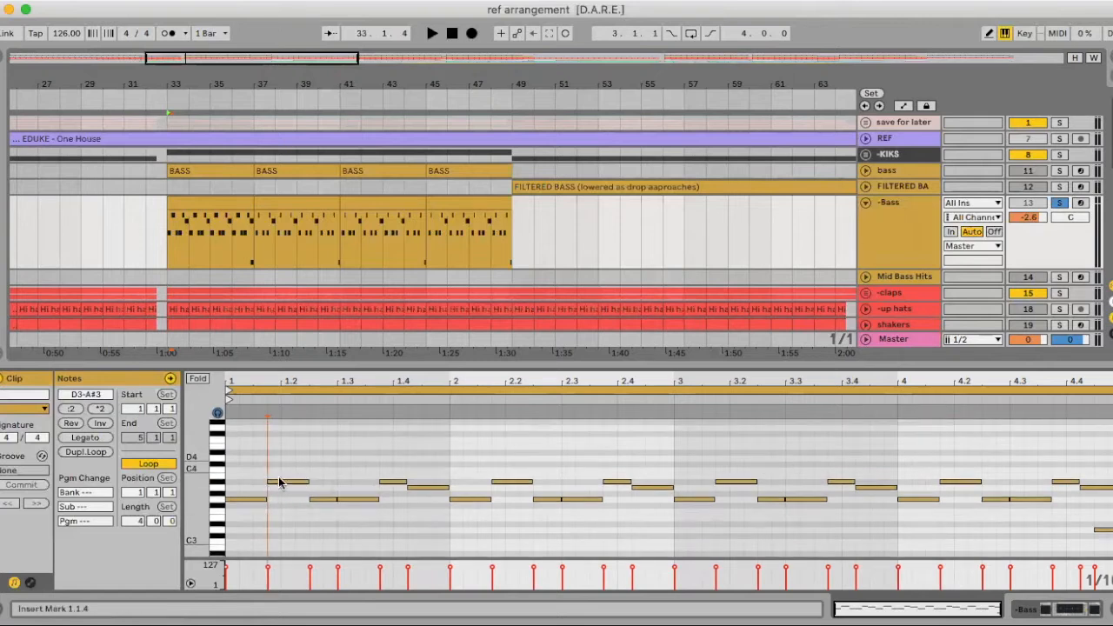
Play the first -Bass clip and delete the note starting at 4.4.2 near the end of the pattern
{"action": "left_click", "coordinate": [210, 197]}
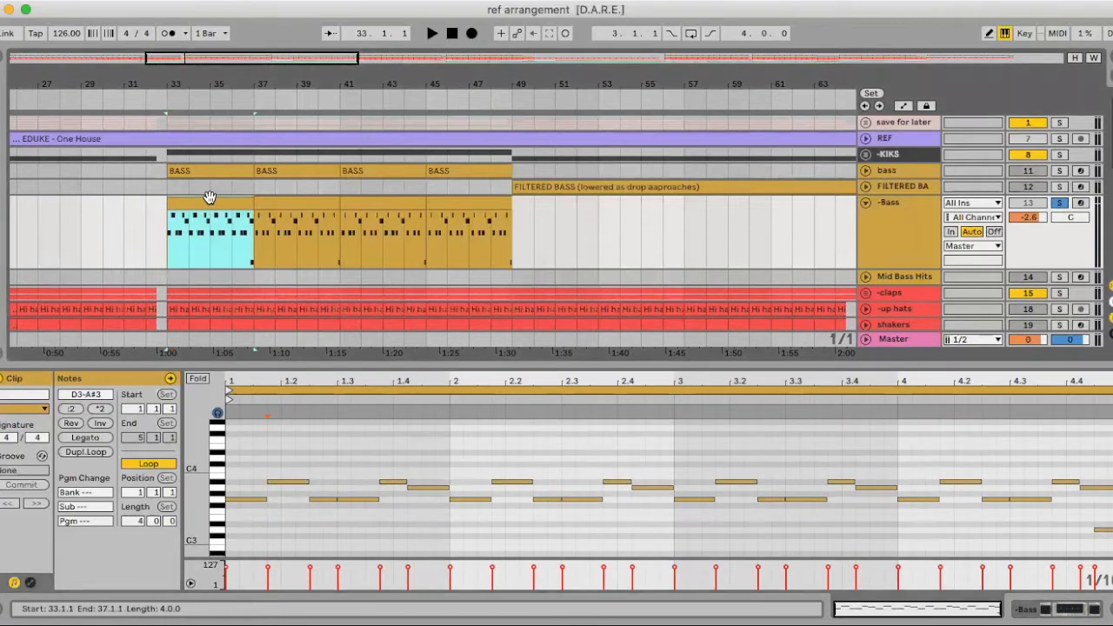
{"action": "key", "text": "space"}
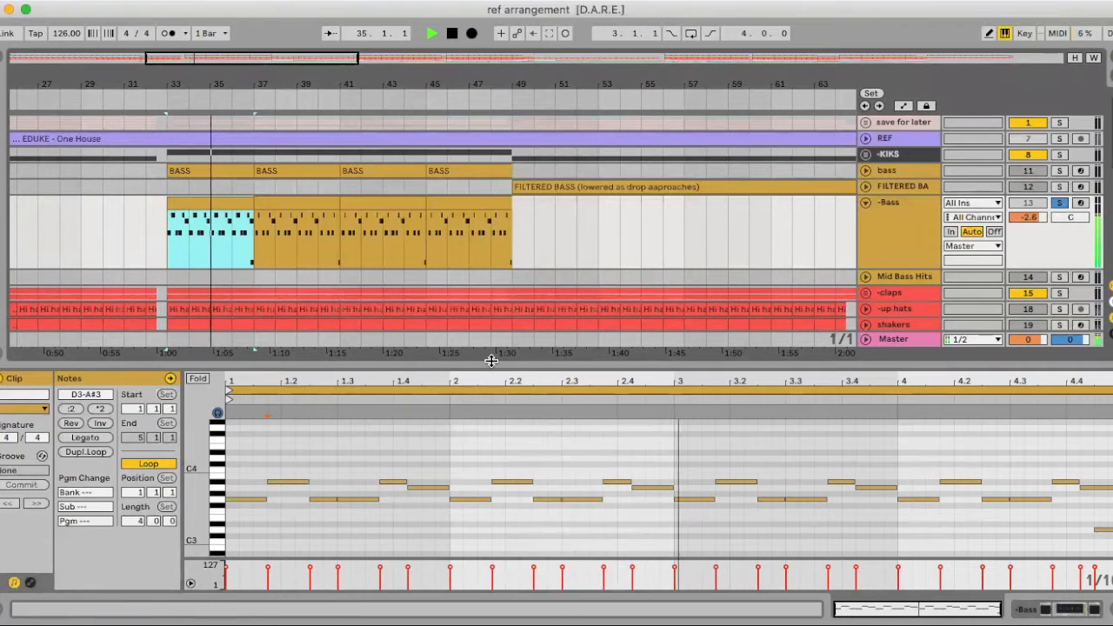
{"action": "scroll", "coordinate": [475, 422], "scroll_direction": "up", "scroll_amount": 3}
{"action": "scroll", "coordinate": [718, 489], "scroll_direction": "down", "scroll_amount": 5}
{"action": "scroll", "coordinate": [718, 492], "scroll_direction": "up", "scroll_amount": 4}
{"action": "key", "text": "space"}
{"action": "left_click", "coordinate": [1102, 468]}
{"action": "key", "text": "Delete"}
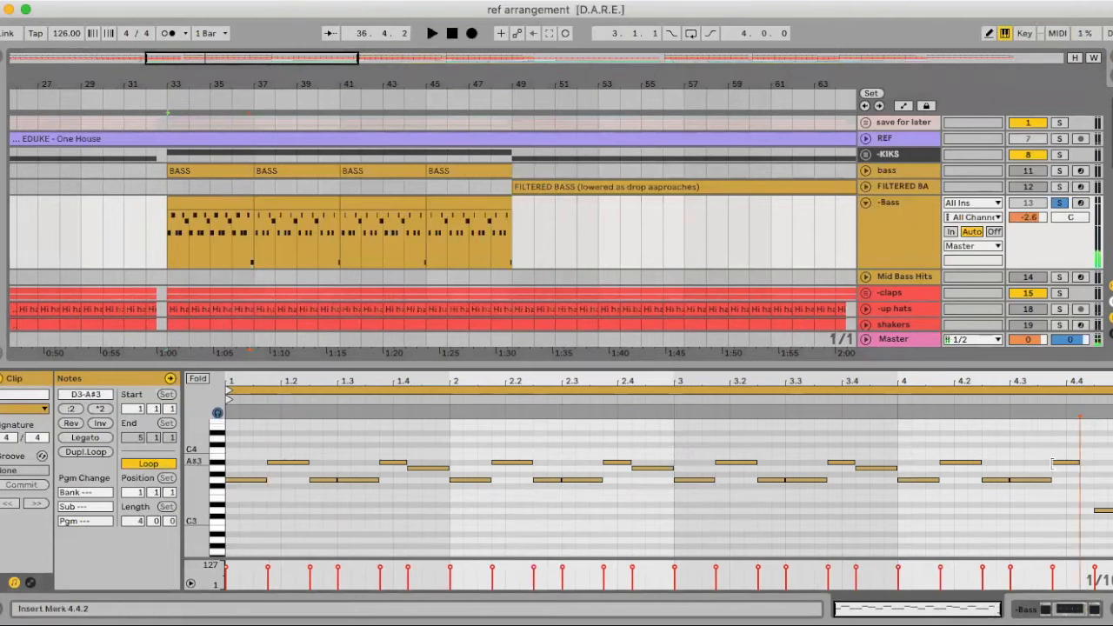
Duplicate the edited -Bass clip at bar 33 three times so the pattern fills up to bar 49
{"action": "left_click", "coordinate": [220, 201]}
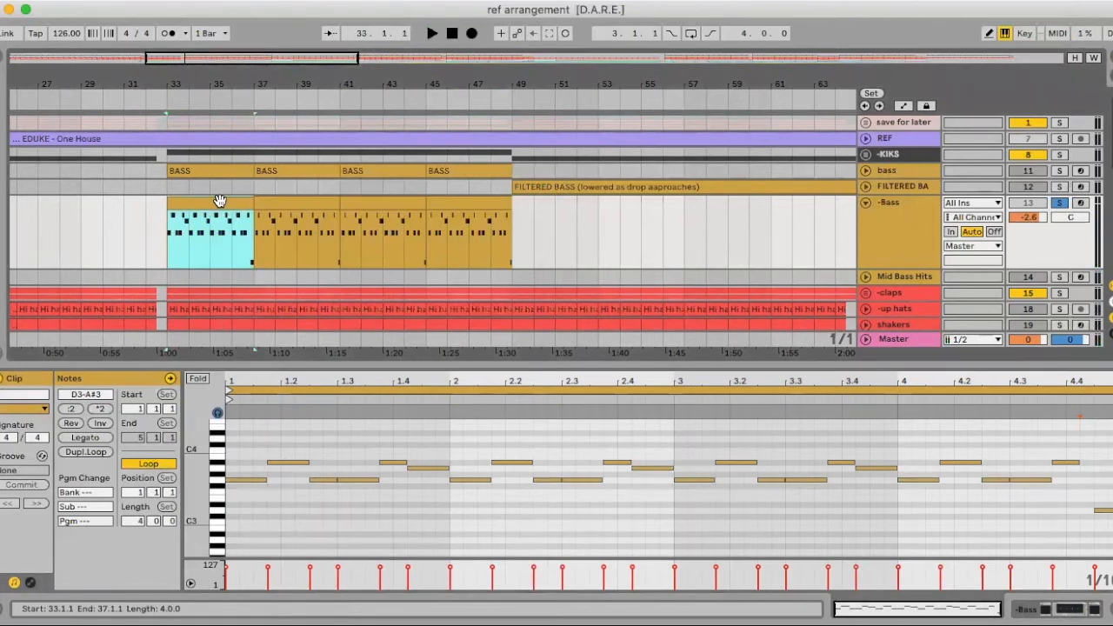
{"action": "key", "text": "Right"}
{"action": "key", "text": "Right"}
{"action": "key", "text": "Right"}
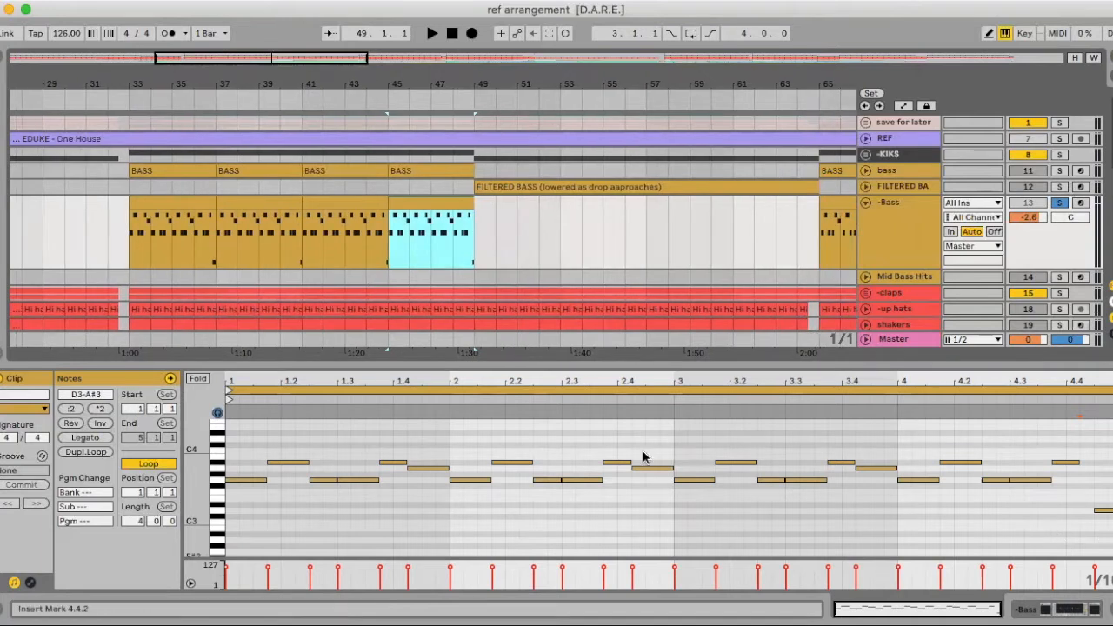
{"action": "left_click_drag", "start_coordinate": [204, 81], "coordinate": [204, 136]}
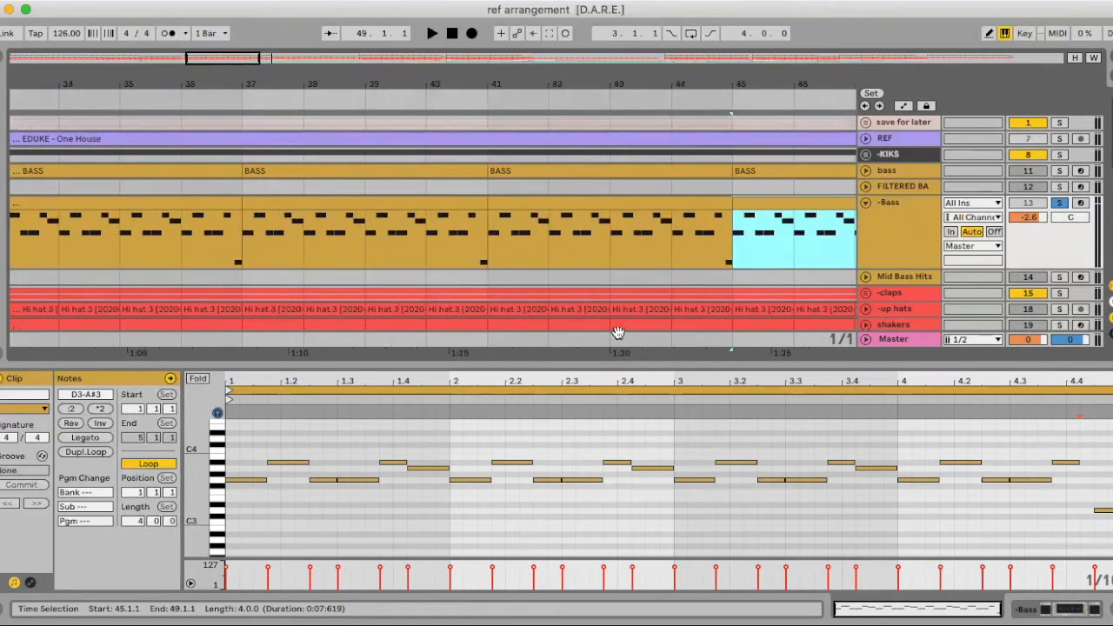
{"action": "left_click", "coordinate": [1080, 508]}
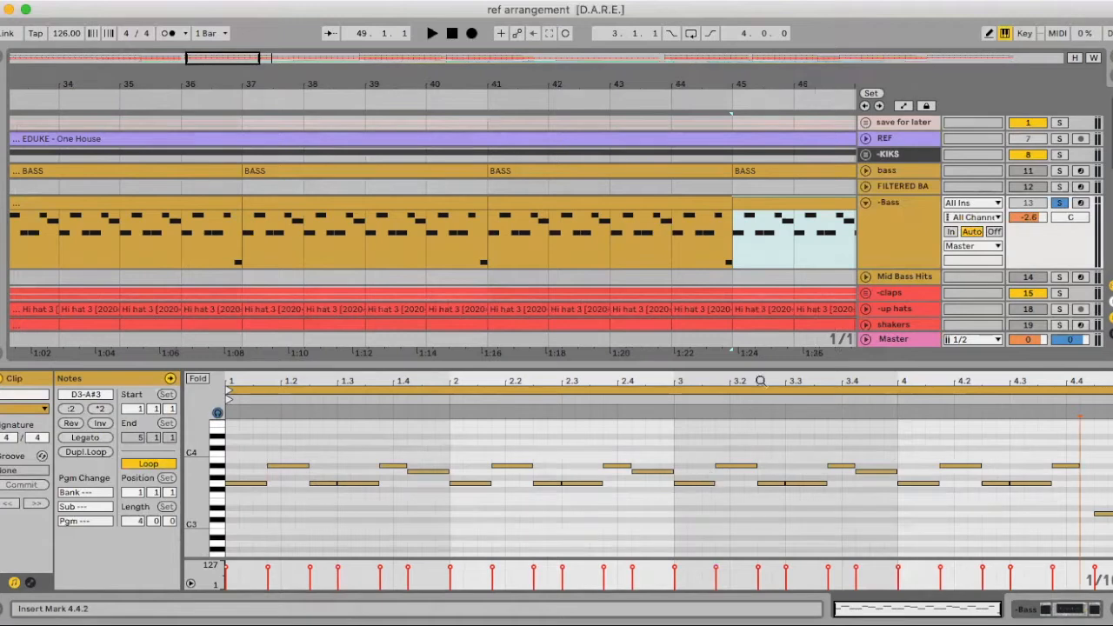
Copy the -Bass clip at bar 45 to bar 65 and duplicate it three times up to bar 81
{"action": "key", "text": "super+alt+l"}
{"action": "left_click_drag", "start_coordinate": [278, 63], "coordinate": [270, 201]}
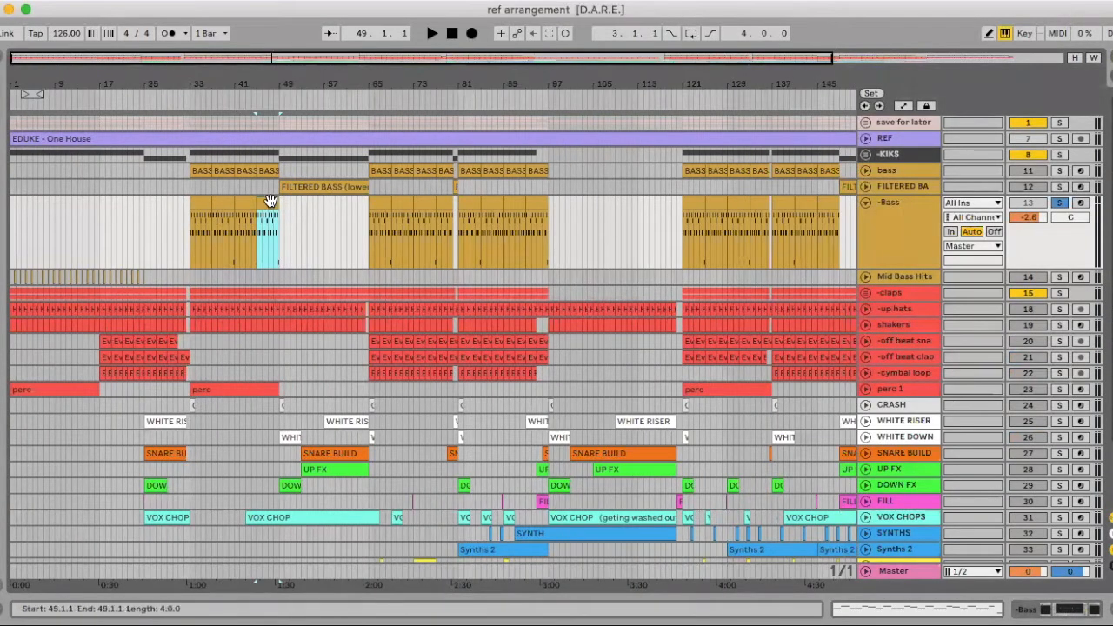
{"action": "left_click", "coordinate": [373, 199]}
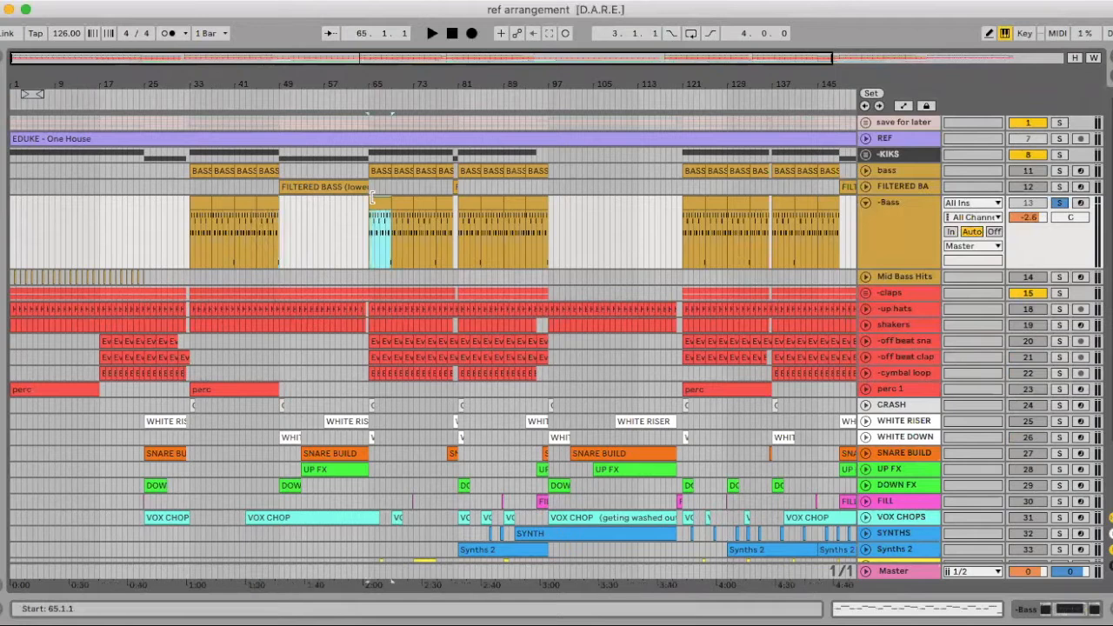
{"action": "key", "text": "Right"}
{"action": "key", "text": "Right"}
{"action": "key", "text": "Right"}
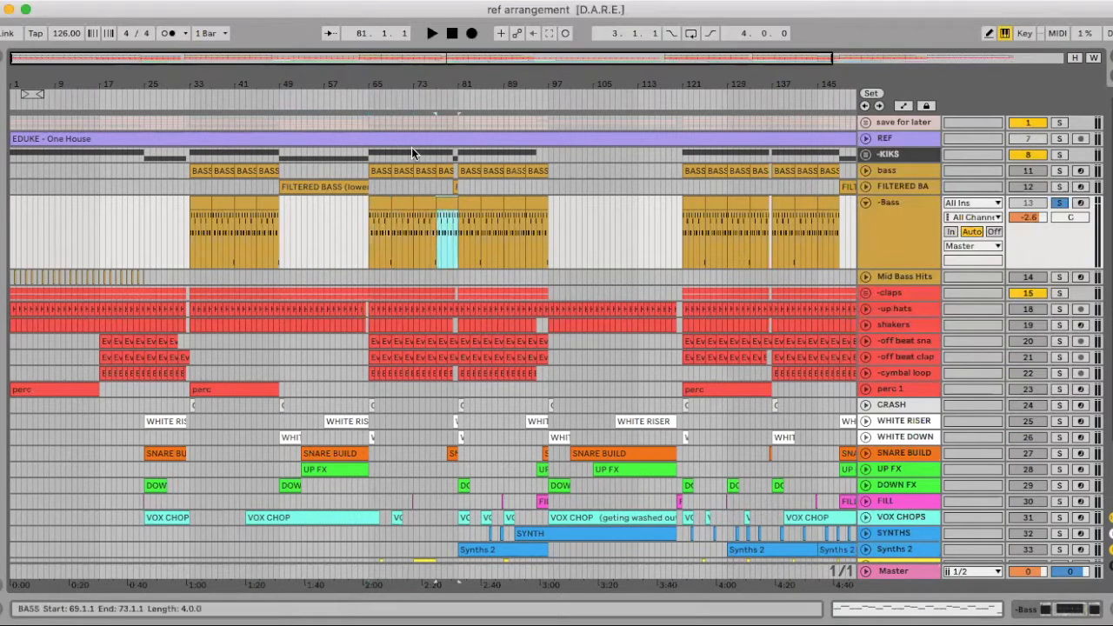
Clear the -Bass track between bars 79 and 81 and repeat the edited clip from bar 81 to 97
{"action": "key", "text": "plus"}
{"action": "key", "text": "plus"}
{"action": "key", "text": "Right"}
{"action": "key", "text": "Right"}
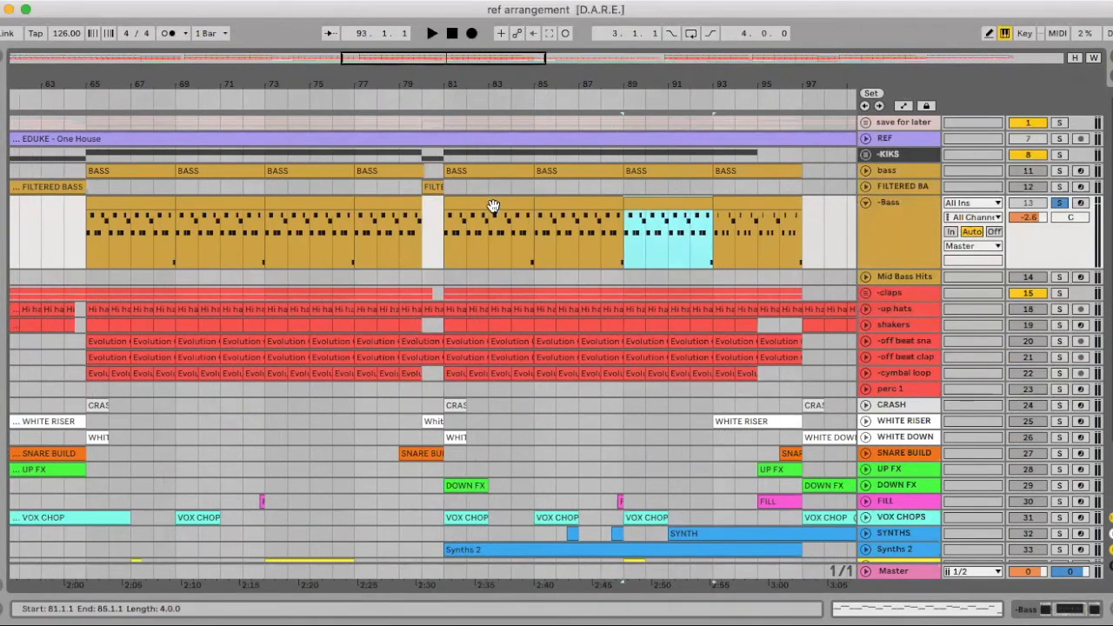
{"action": "key", "text": "super+d"}
{"action": "key", "text": "super+d"}
Place the edited -Bass clip at bar 121 and duplicate it three times for the second drop
{"action": "scroll", "coordinate": [493, 206], "scroll_direction": "down", "scroll_amount": 5}
{"action": "scroll", "coordinate": [608, 233], "scroll_direction": "right", "scroll_amount": 3}
{"action": "left_click", "coordinate": [527, 202]}
{"action": "key", "text": "super+d"}
{"action": "key", "text": "super+d"}
{"action": "key", "text": "super+d"}
{"action": "key", "text": "super+d"}
{"action": "key", "text": "super+d"}
{"action": "key", "text": "super+d"}
{"action": "key", "text": "super+d"}
{"action": "key", "text": "super+d"}
{"action": "key", "text": "super+d"}
{"action": "key", "text": "super+d"}
{"action": "key", "text": "super+d"}
Repeat the edited -Bass clip through the remaining second-drop sections and trim the last copy to end at bar 167
{"action": "scroll", "coordinate": [577, 203], "scroll_direction": "up", "scroll_amount": 6}
{"action": "right_click", "coordinate": [570, 186]}
{"action": "left_click", "coordinate": [621, 372]}
{"action": "scroll", "coordinate": [556, 204], "scroll_direction": "right", "scroll_amount": 6}
{"action": "left_click", "coordinate": [557, 203]}
{"action": "left_click_drag", "start_coordinate": [578, 203], "coordinate": [452, 196]}
{"action": "key", "text": "Delete"}
{"action": "scroll", "coordinate": [544, 205], "scroll_direction": "right", "scroll_amount": 8}
{"action": "left_click", "coordinate": [533, 202]}
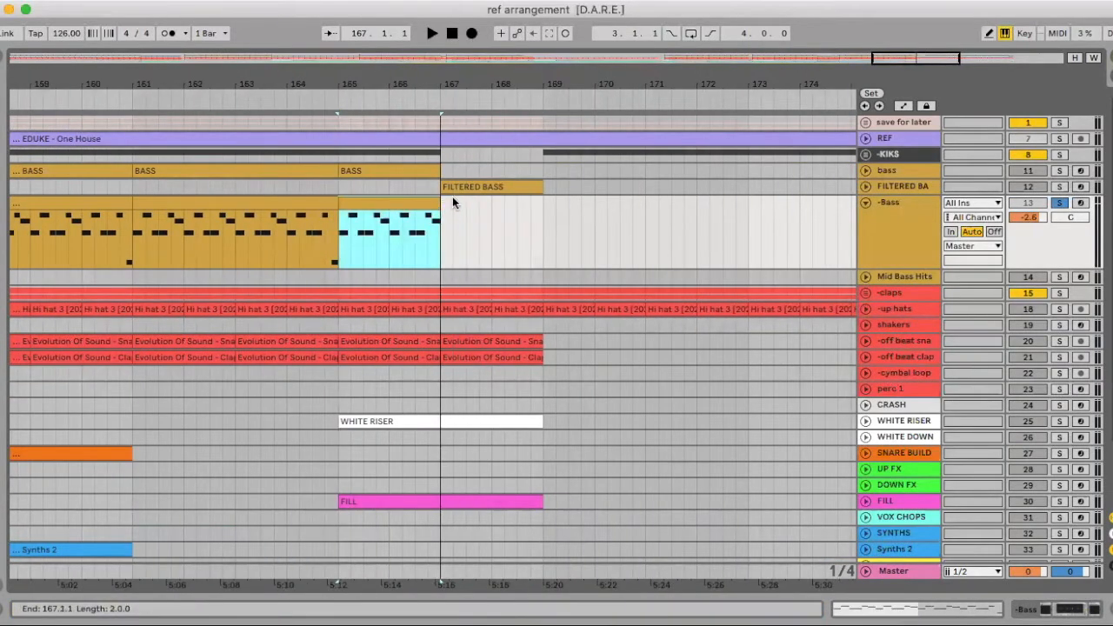
Fold the -Bass track and delete the placeholder bass track above FILTERED BASS
{"action": "double_click", "coordinate": [436, 84]}
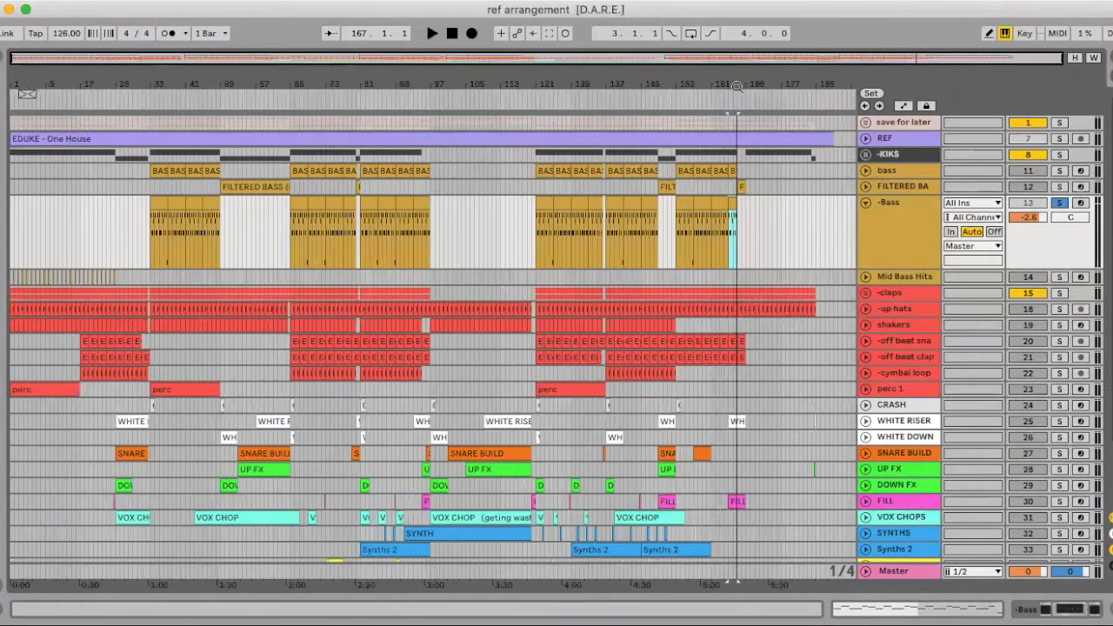
{"action": "left_click", "coordinate": [866, 204]}
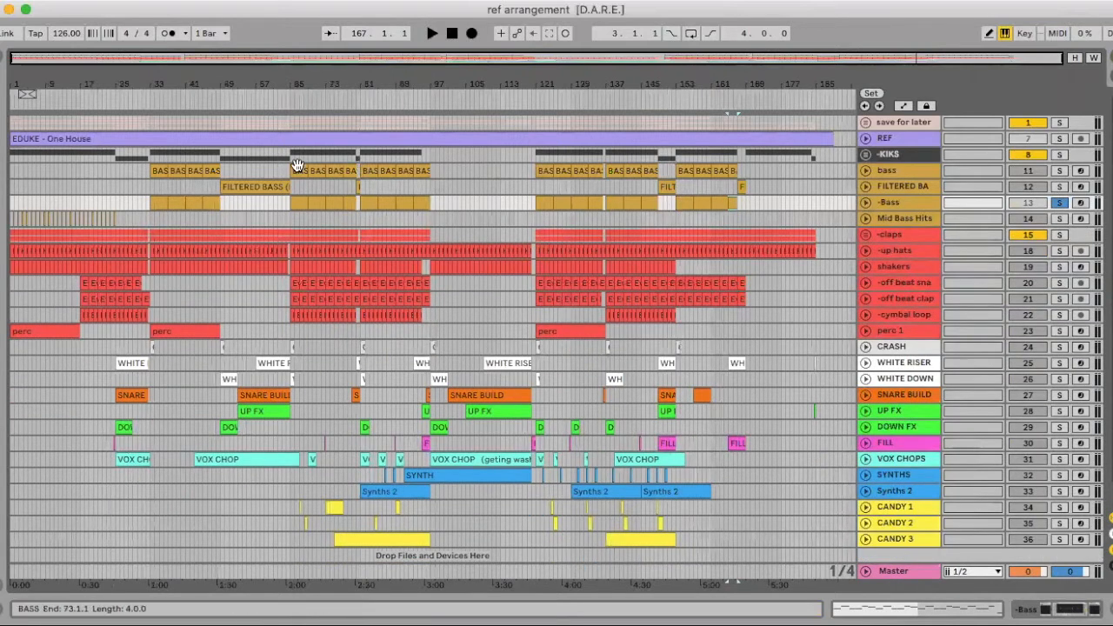
{"action": "left_click", "coordinate": [905, 174]}
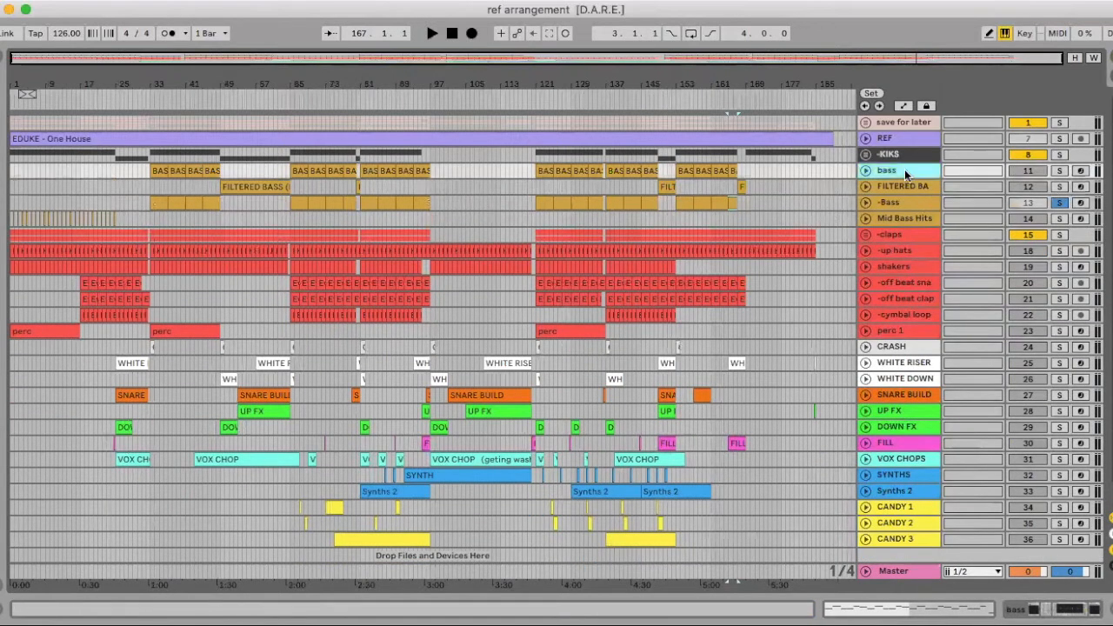
{"action": "key", "text": "Delete"}
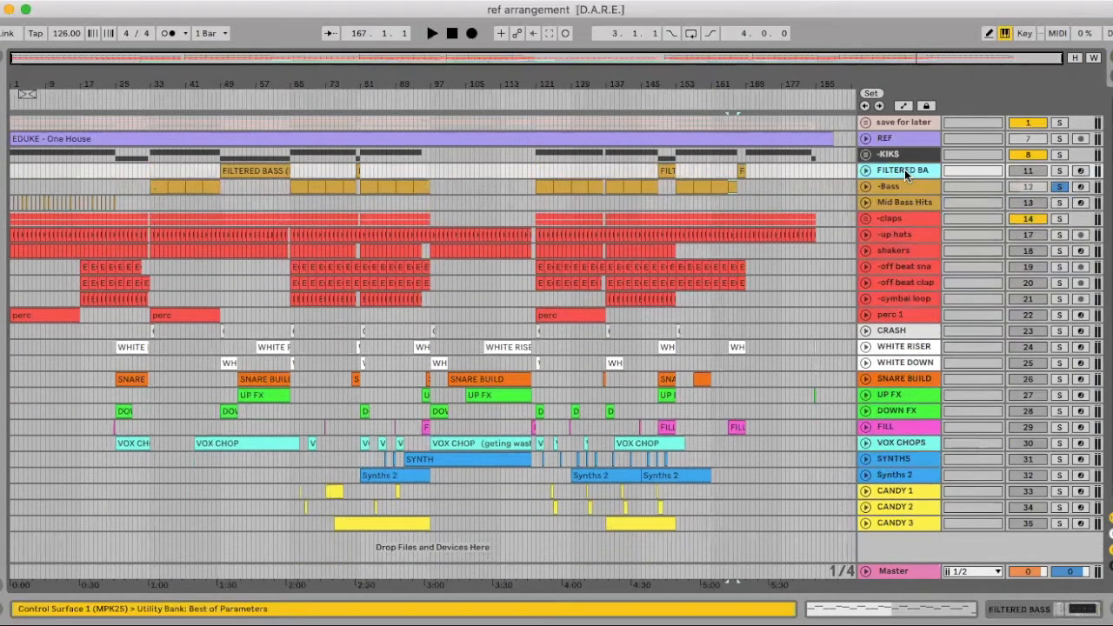
Remove the EQ Eight from the -Bass track's device chain
{"action": "left_click", "coordinate": [901, 190]}
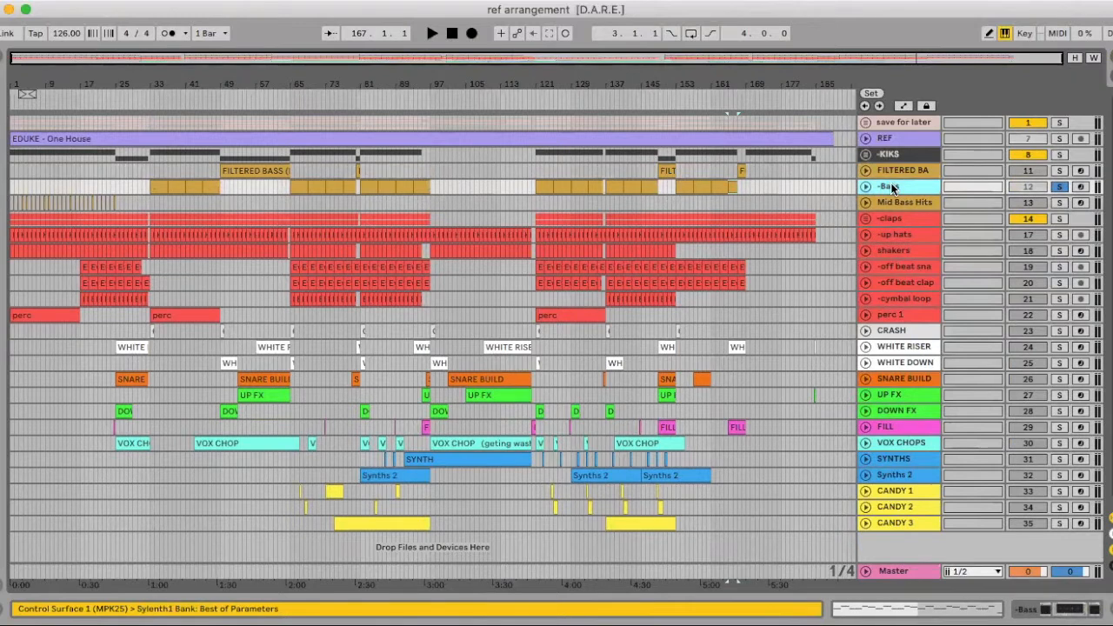
{"action": "double_click", "coordinate": [897, 185]}
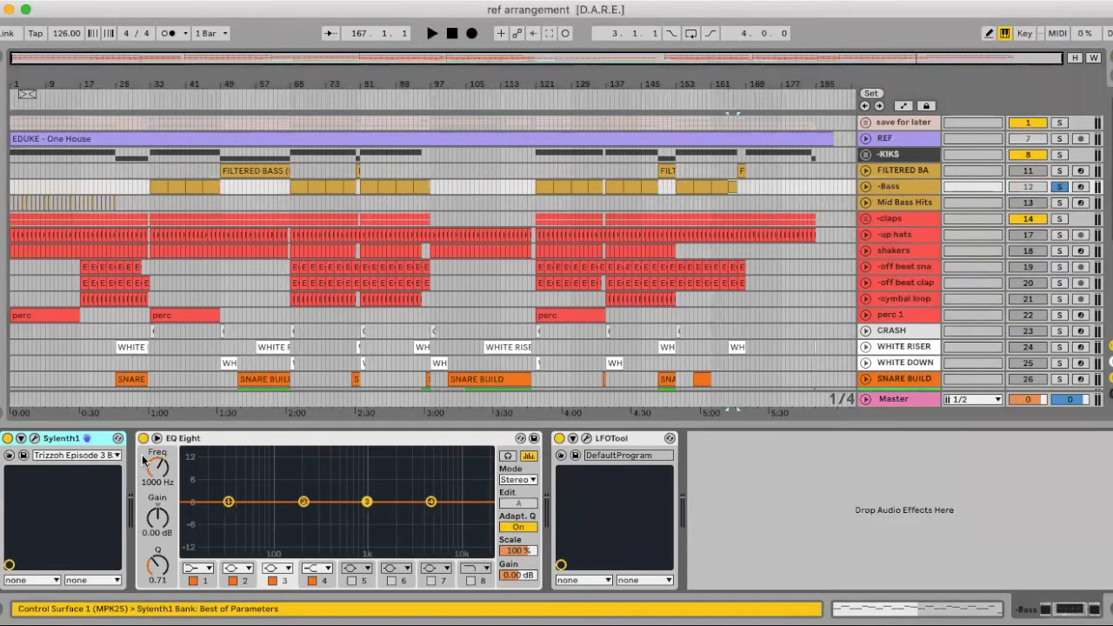
{"action": "left_click", "coordinate": [398, 448]}
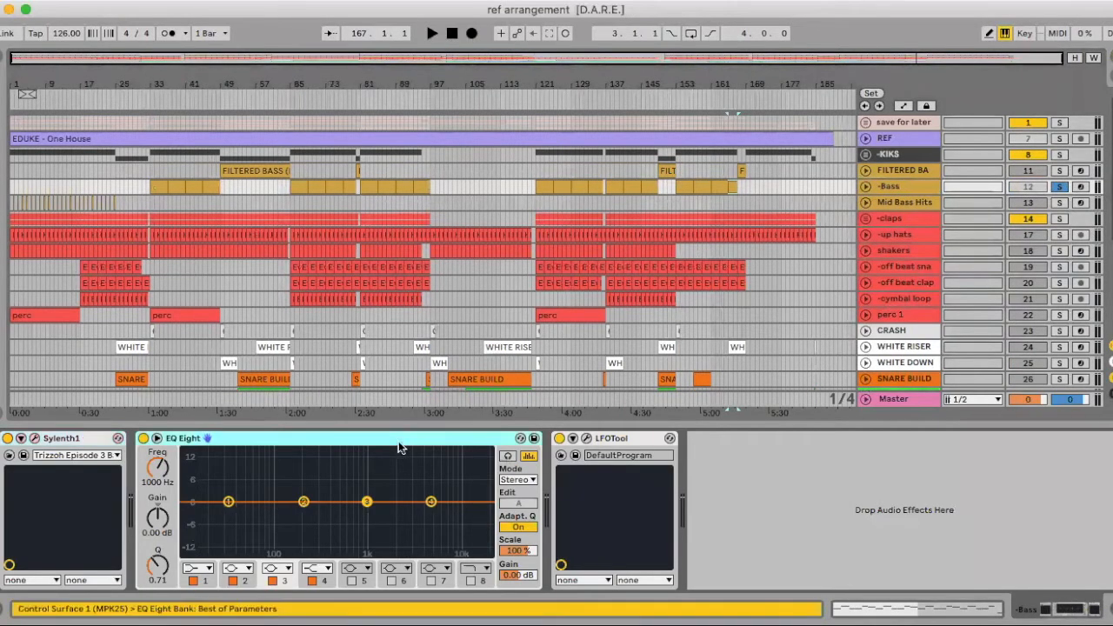
{"action": "key", "text": "Delete"}
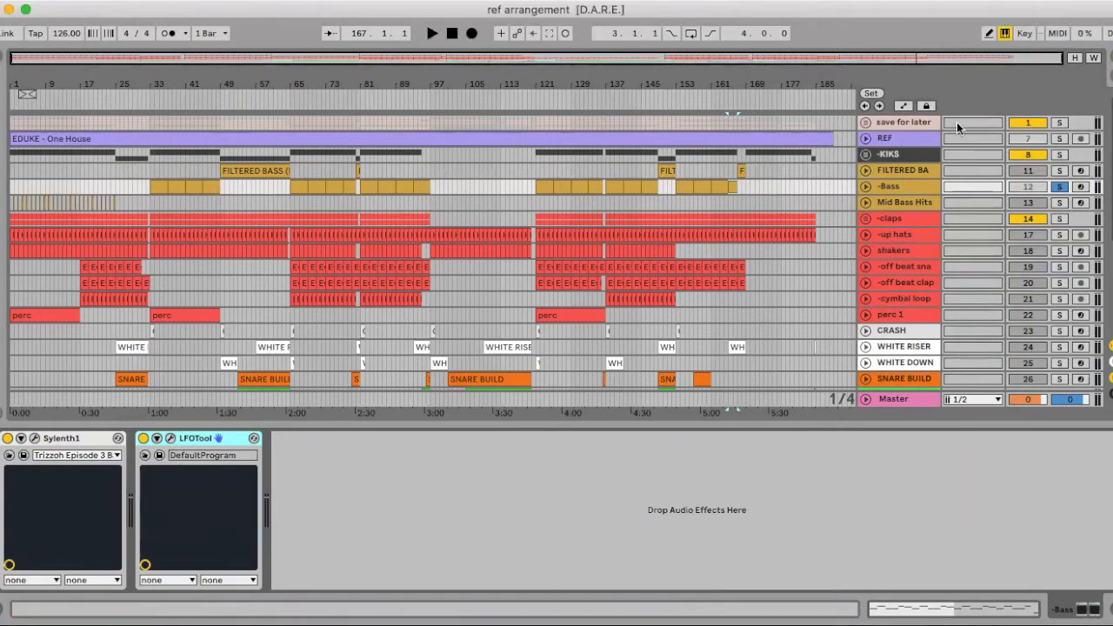
Unfold the -KIKS group and the -KIK G track, and examine the kick waveform starting at bar 33
{"action": "left_click", "coordinate": [865, 154]}
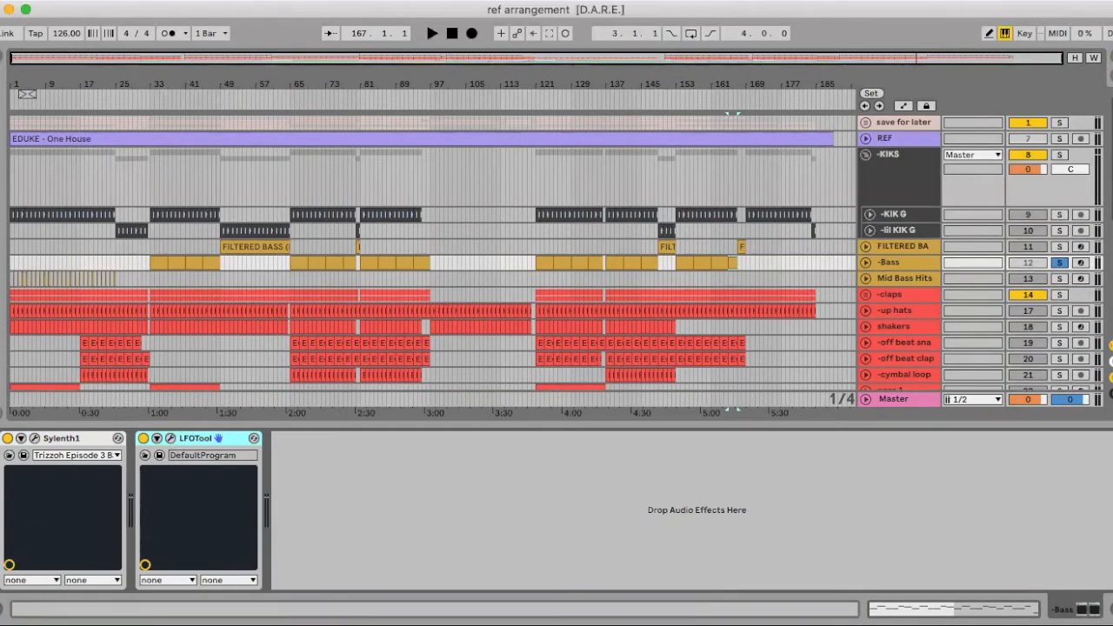
{"action": "left_click_drag", "start_coordinate": [138, 79], "coordinate": [155, 200]}
{"action": "left_click", "coordinate": [869, 214]}
{"action": "scroll", "coordinate": [466, 285], "scroll_direction": "down", "scroll_amount": 2}
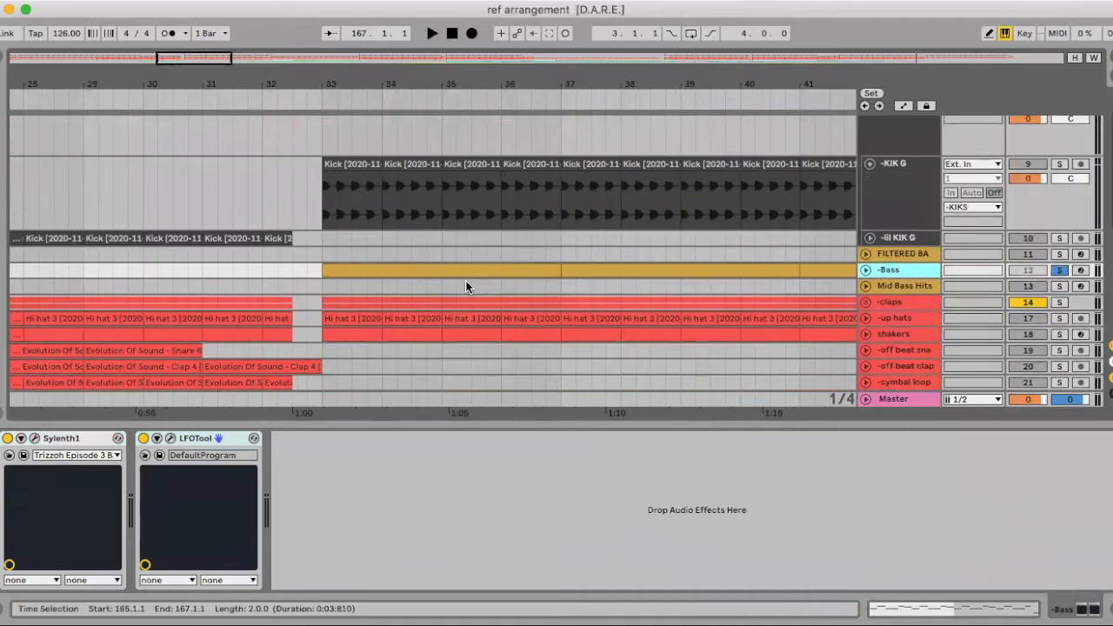
{"action": "scroll", "coordinate": [465, 280], "scroll_direction": "down", "scroll_amount": 1}
{"action": "left_click_drag", "start_coordinate": [330, 78], "coordinate": [330, 108]}
{"action": "scroll", "coordinate": [739, 235], "scroll_direction": "down", "scroll_amount": 1}
{"action": "scroll", "coordinate": [740, 235], "scroll_direction": "left", "scroll_amount": 1}
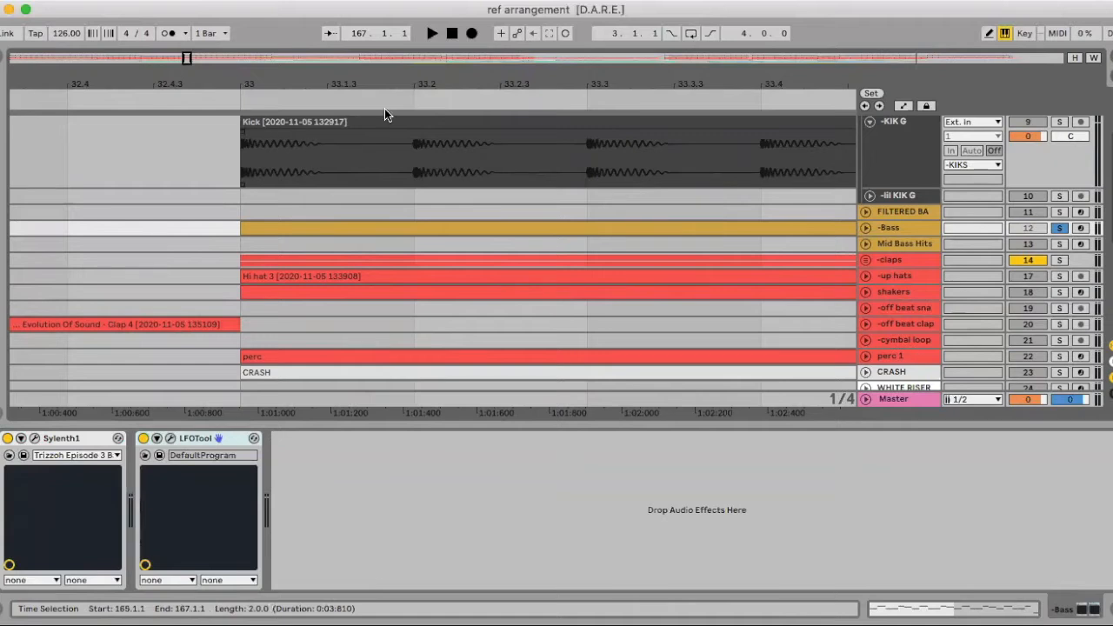
{"action": "left_click", "coordinate": [902, 126]}
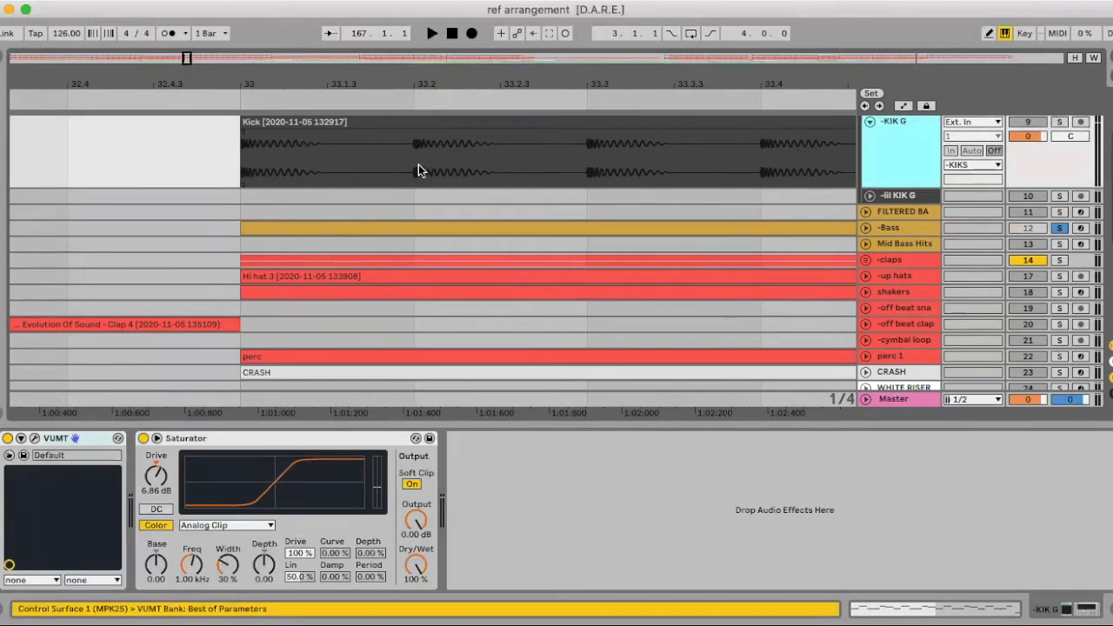
{"action": "left_click_drag", "start_coordinate": [414, 81], "coordinate": [414, 54]}
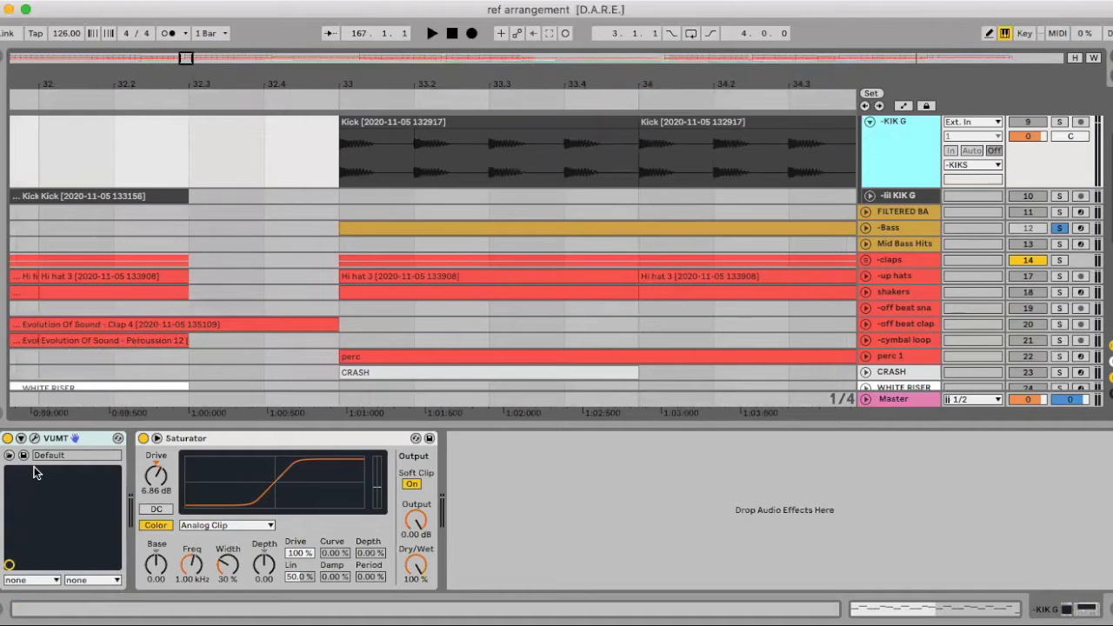
Show the LFOTool curve on the -Bass track, compare it with the kick waveform at bar 33, and close the plug-in window
{"action": "left_click", "coordinate": [899, 225]}
{"action": "left_click", "coordinate": [169, 439]}
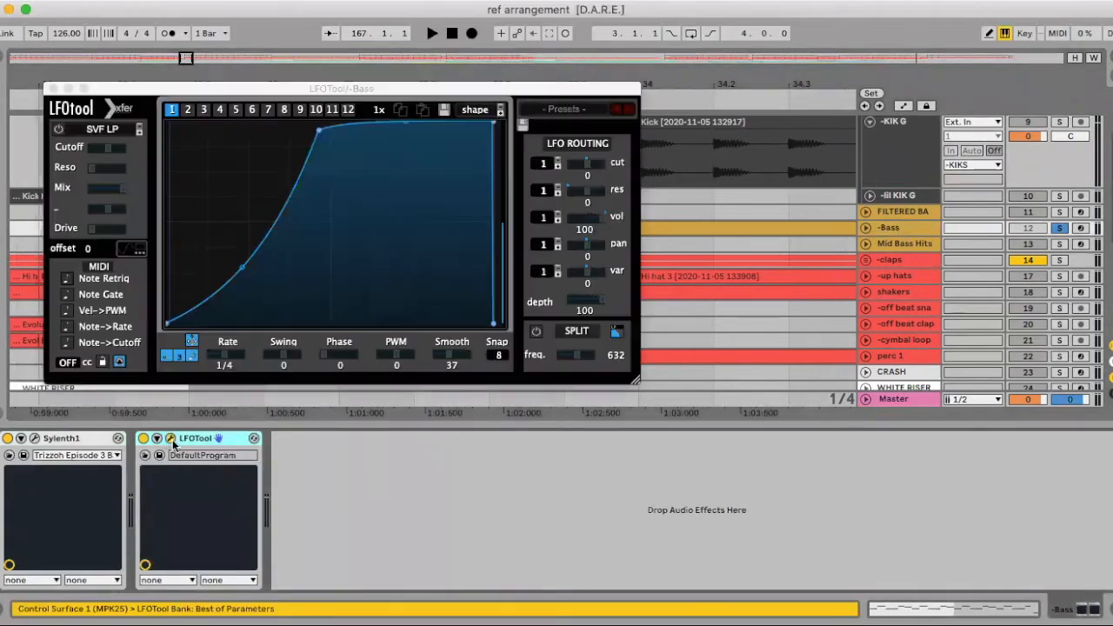
{"action": "left_click_drag", "start_coordinate": [307, 84], "coordinate": [398, 208]}
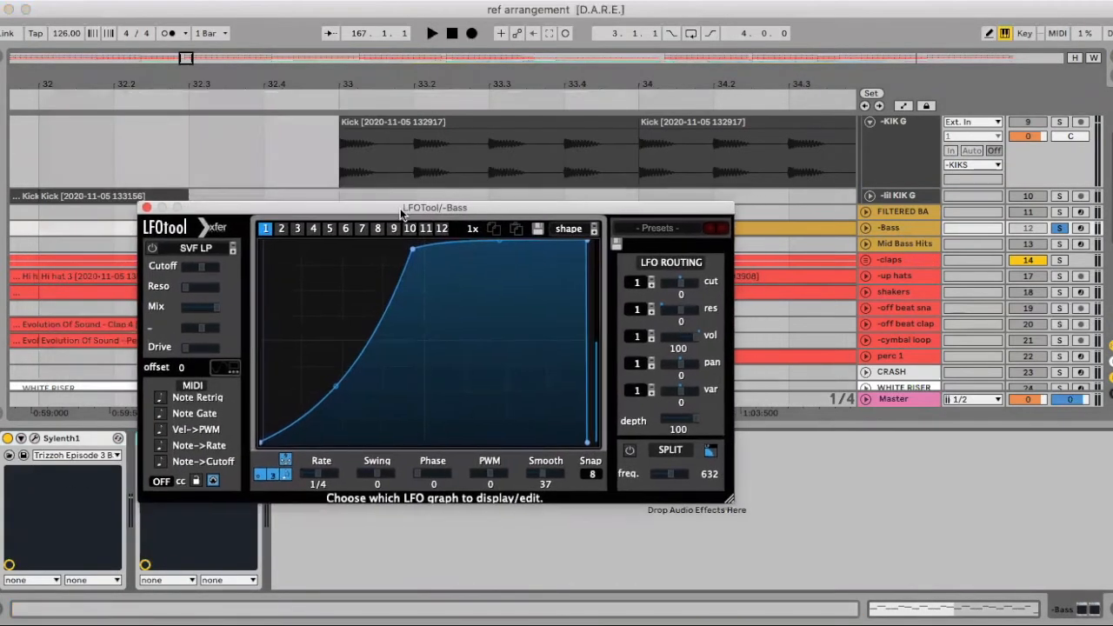
{"action": "left_click_drag", "start_coordinate": [374, 81], "coordinate": [374, 122]}
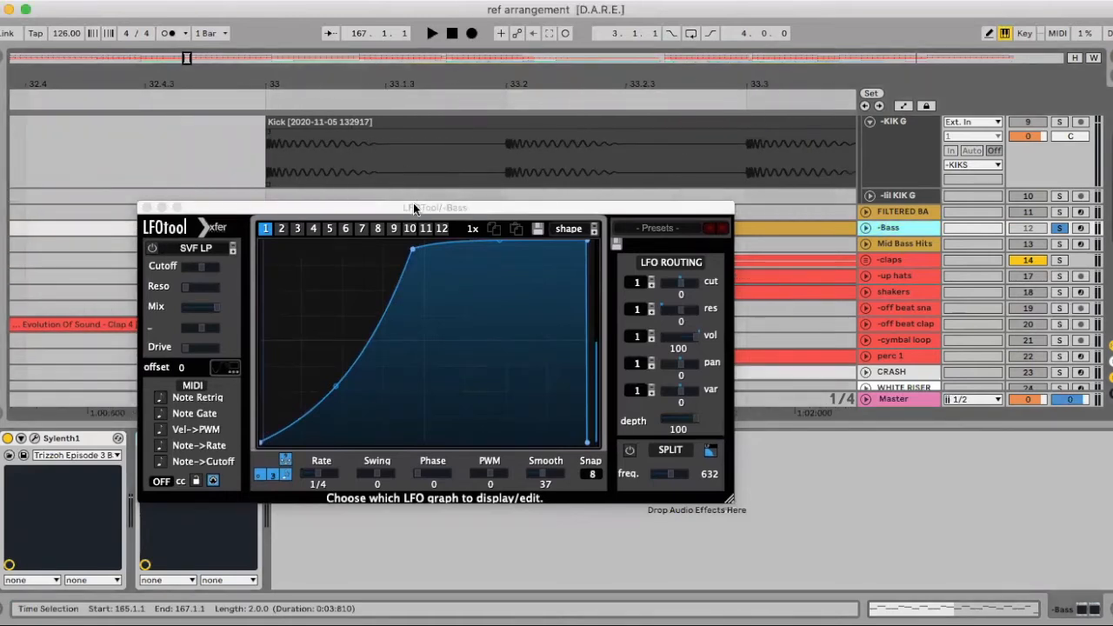
{"action": "left_click_drag", "start_coordinate": [435, 209], "coordinate": [408, 192]}
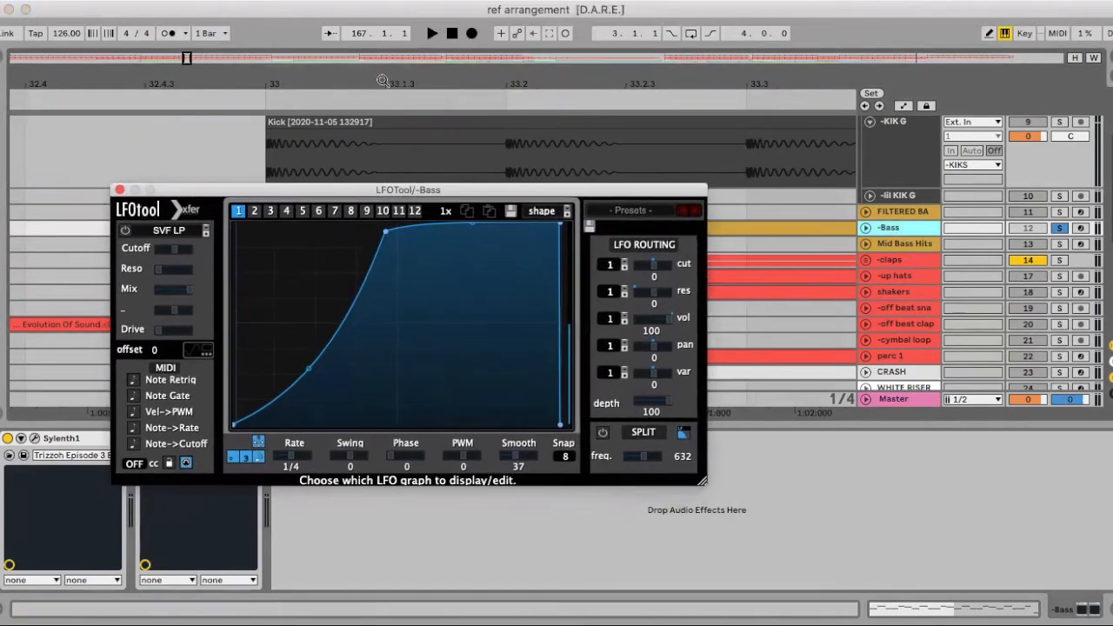
{"action": "left_click_drag", "start_coordinate": [347, 74], "coordinate": [348, 104]}
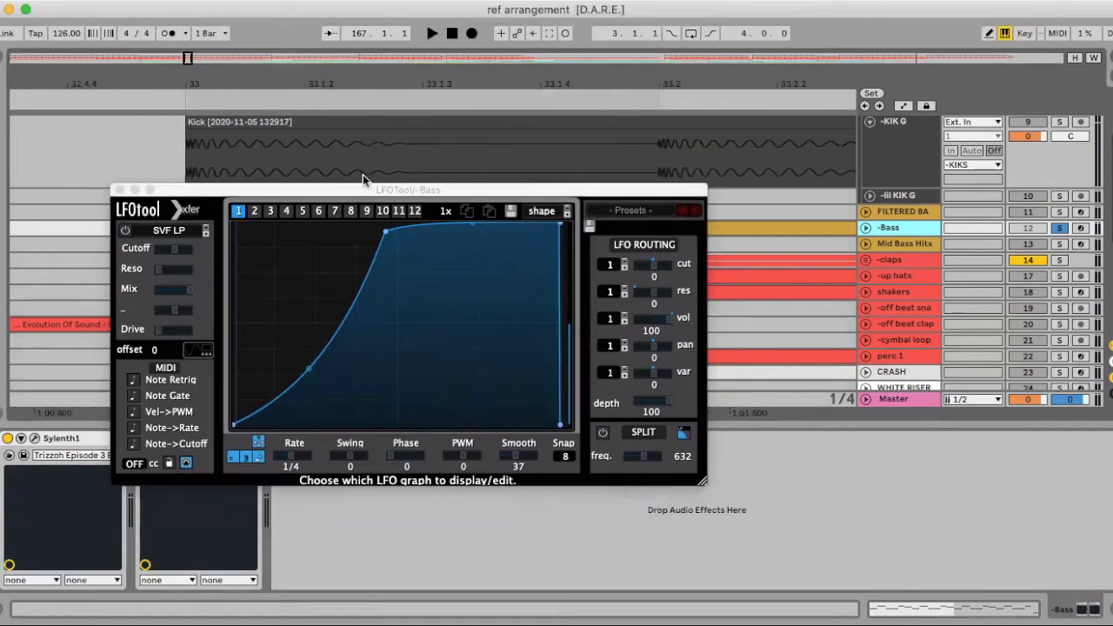
{"action": "left_click_drag", "start_coordinate": [417, 188], "coordinate": [345, 188]}
{"action": "left_click_drag", "start_coordinate": [325, 76], "coordinate": [324, 57]}
{"action": "left_click_drag", "start_coordinate": [323, 188], "coordinate": [356, 188]}
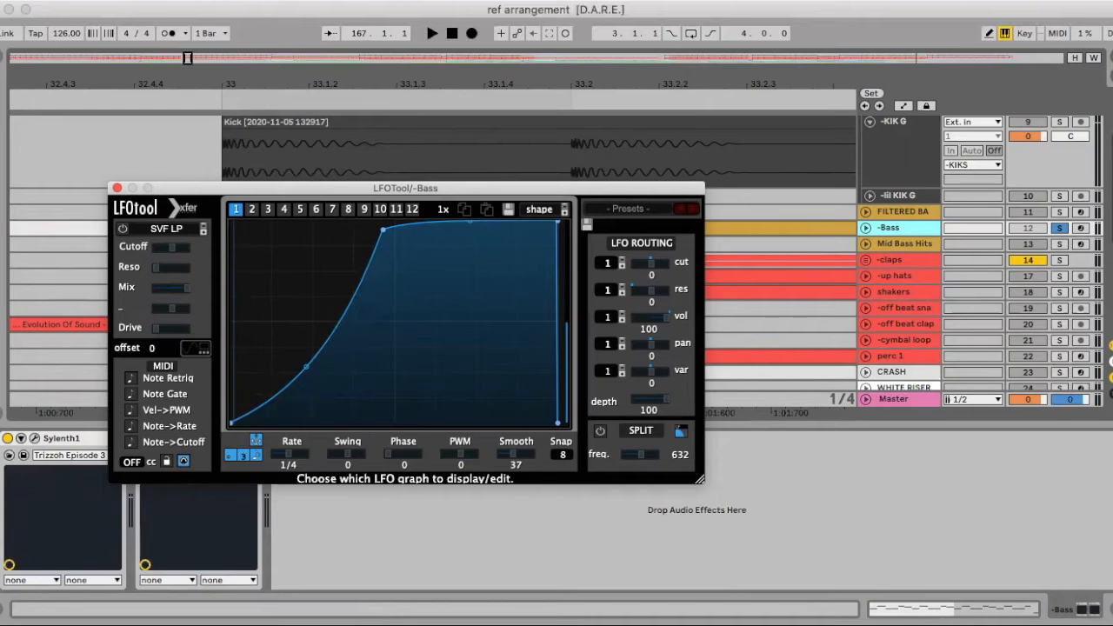
{"action": "left_click", "coordinate": [1107, 609]}
{"action": "left_click", "coordinate": [114, 187]}
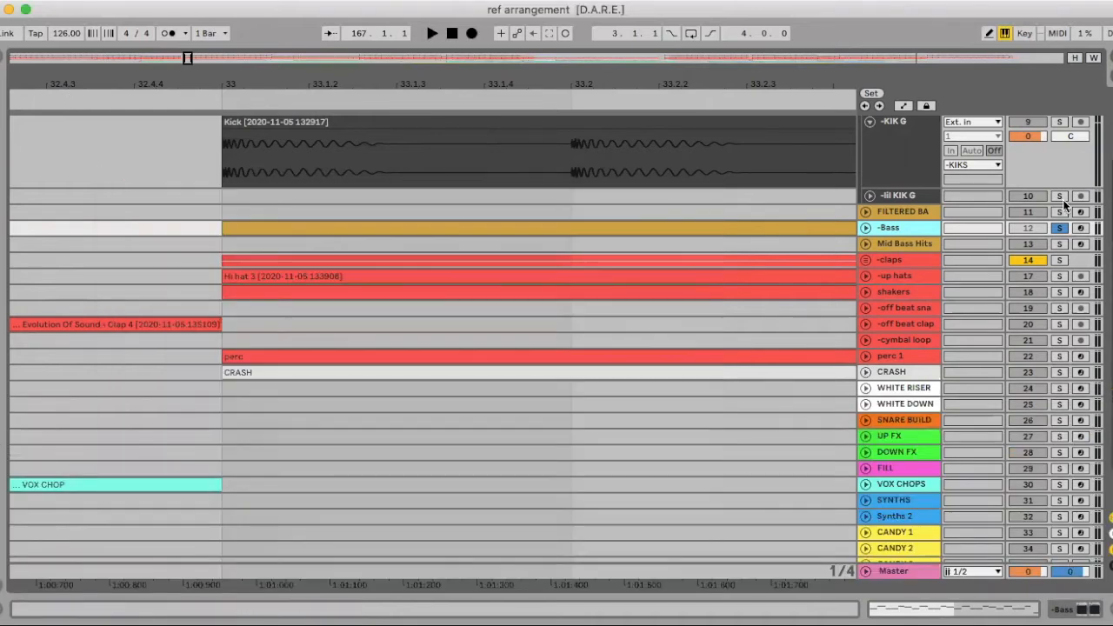
Add a Compressor after LFOTool in the -Bass track's device chain
{"action": "double_click", "coordinate": [904, 231]}
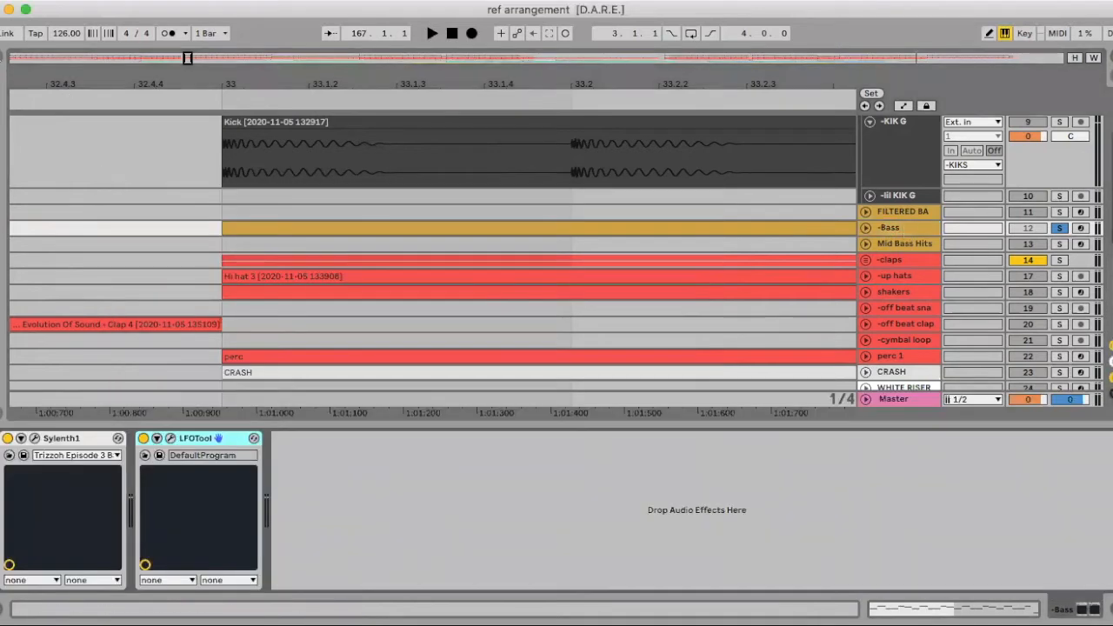
{"action": "left_click", "coordinate": [2, 57]}
{"action": "scroll", "coordinate": [180, 343], "scroll_direction": "down", "scroll_amount": 3}
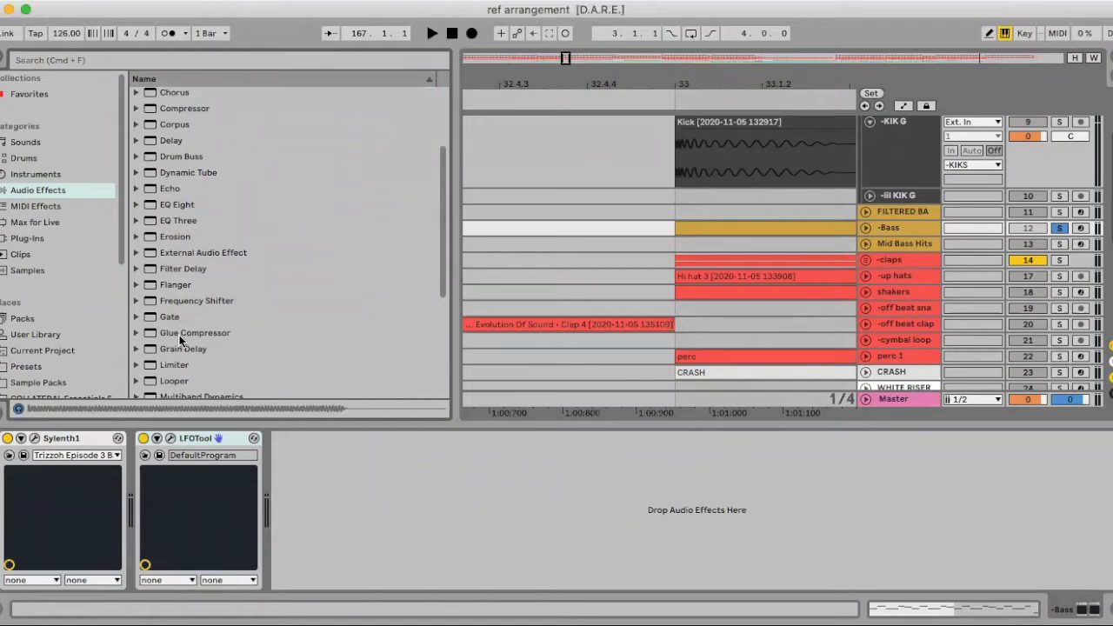
{"action": "scroll", "coordinate": [179, 352], "scroll_direction": "down", "scroll_amount": 2}
{"action": "scroll", "coordinate": [178, 345], "scroll_direction": "up", "scroll_amount": 3}
{"action": "left_click_drag", "start_coordinate": [180, 142], "coordinate": [364, 467]}
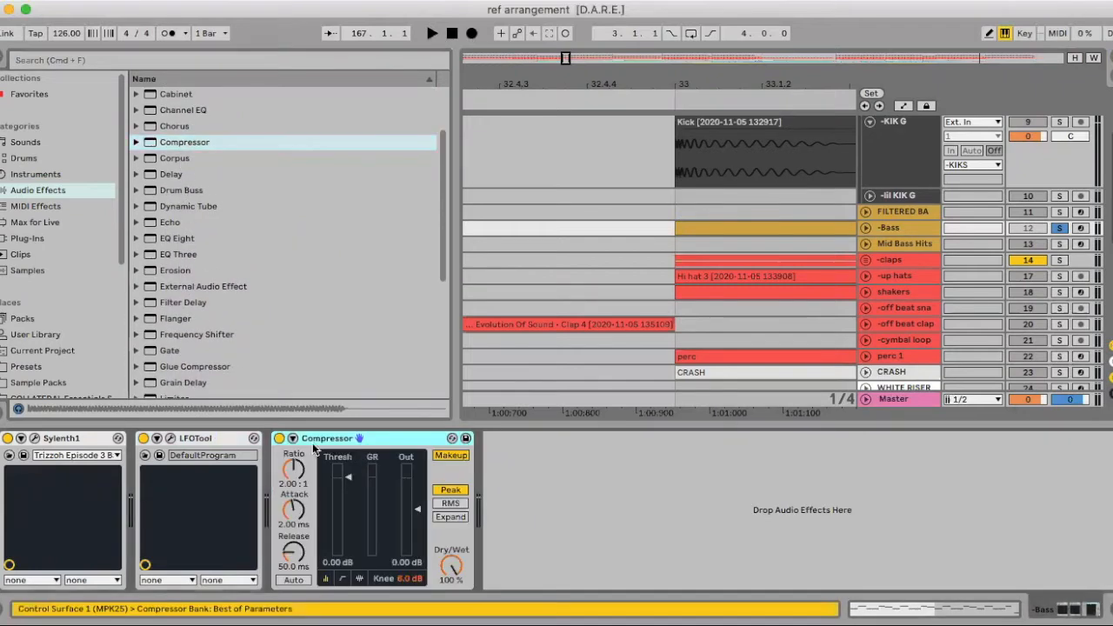
Enable the Compressor's sidechain and take its audio from the -KIK G track
{"action": "left_click", "coordinate": [293, 439]}
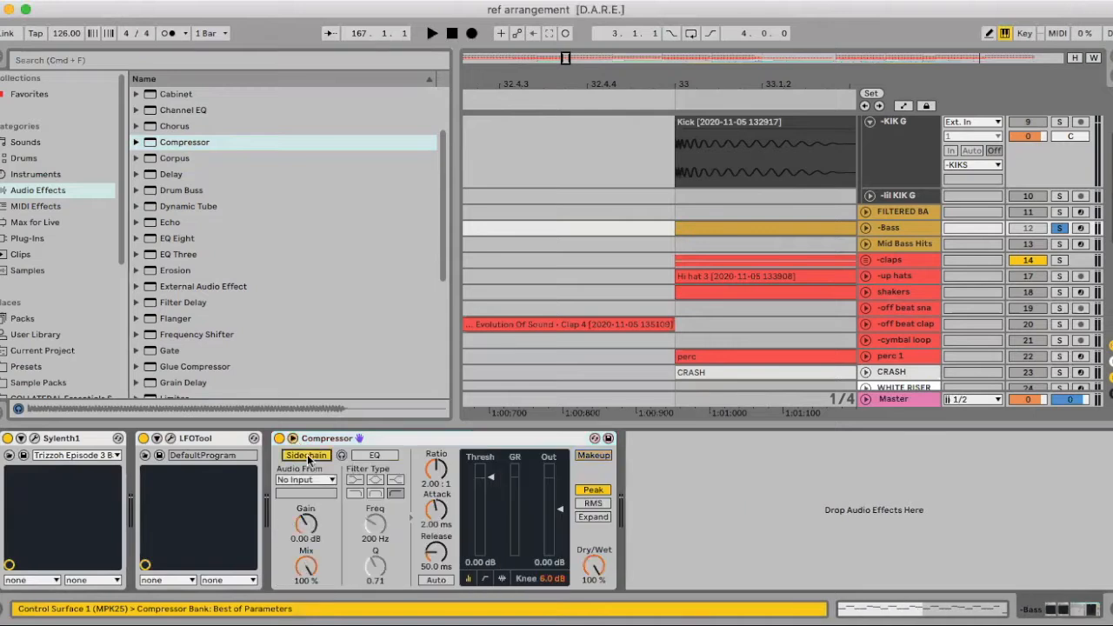
{"action": "left_click", "coordinate": [306, 480]}
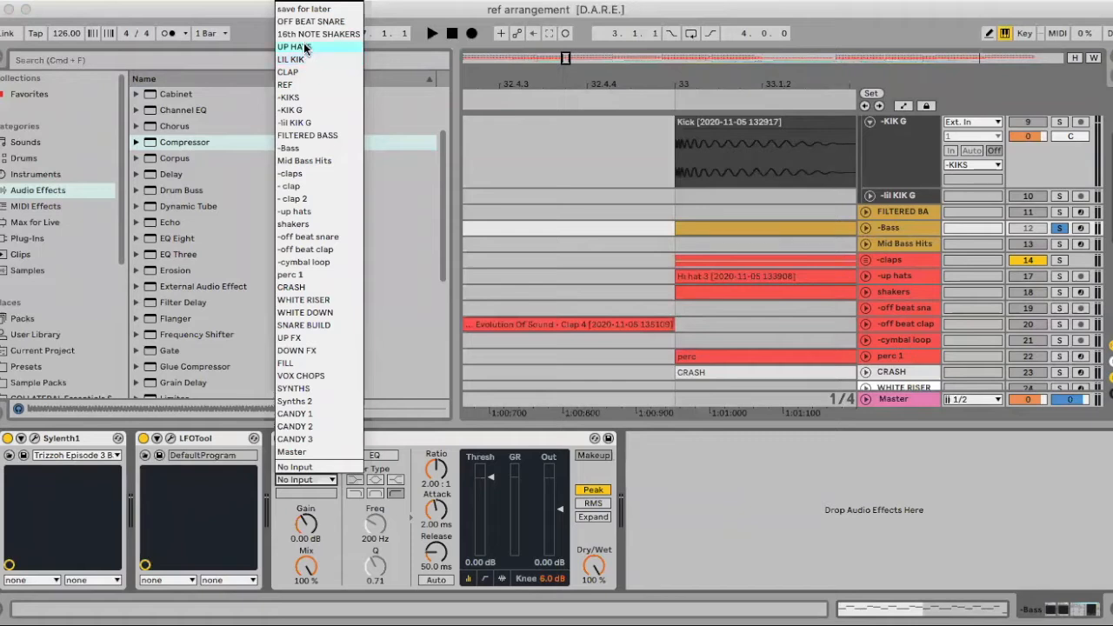
{"action": "left_click", "coordinate": [303, 110]}
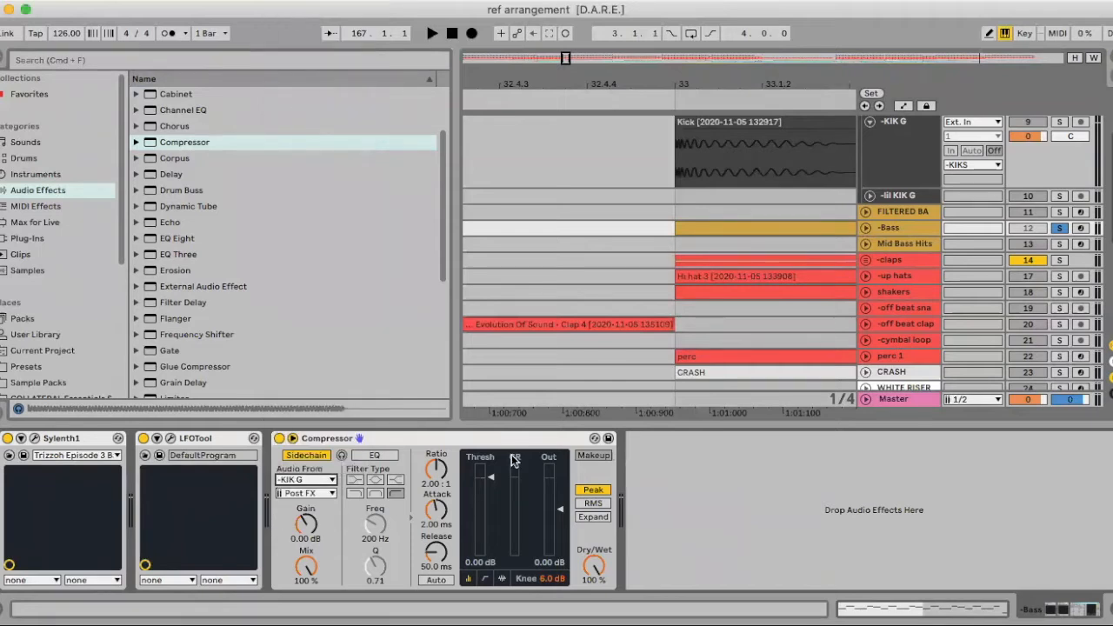
Set the sidechain gain to 17.3 dB, the ratio to 3.00:1 and the attack to 0.20 ms while auditioning the bass
{"action": "key", "text": "space"}
{"action": "left_click_drag", "start_coordinate": [306, 523], "coordinate": [306, 478]}
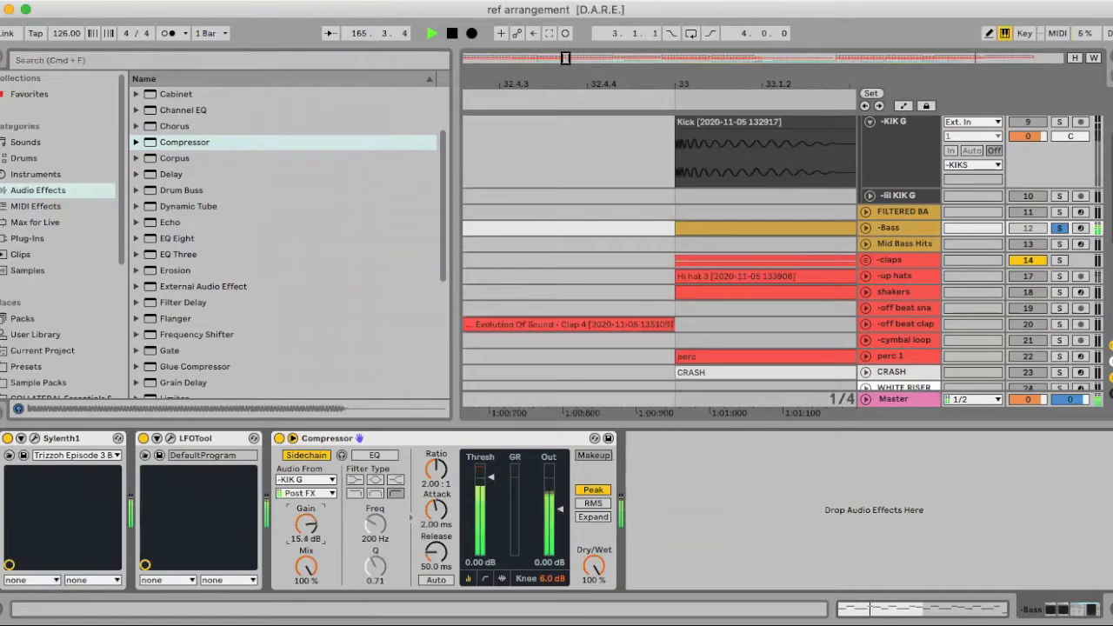
{"action": "left_click_drag", "start_coordinate": [437, 469], "coordinate": [437, 456]}
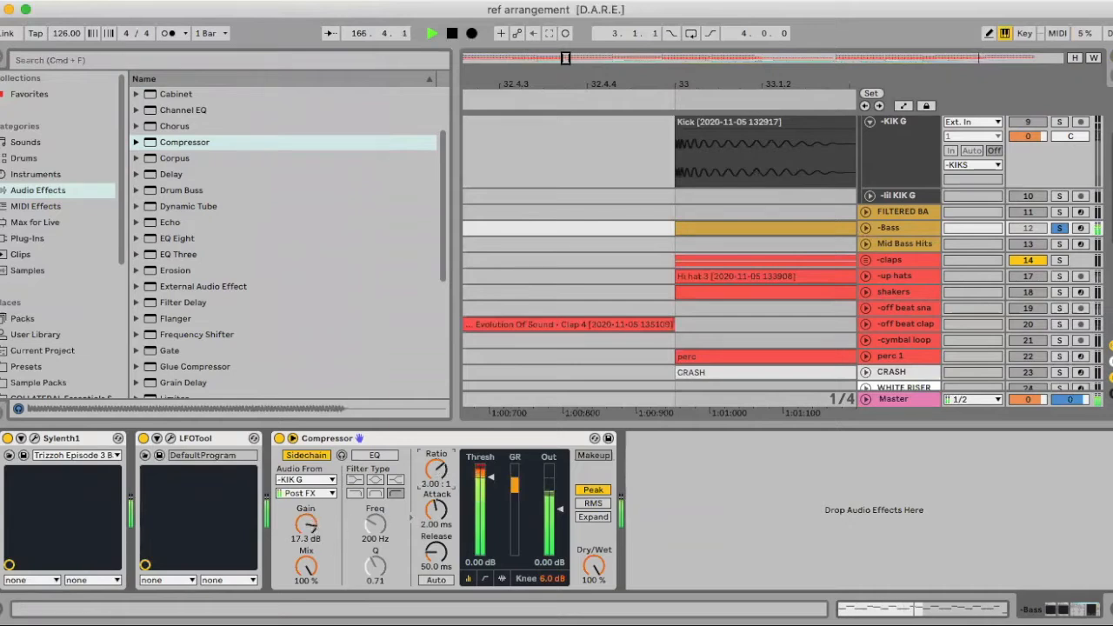
{"action": "key", "text": "space"}
{"action": "left_click_drag", "start_coordinate": [437, 511], "coordinate": [437, 537]}
{"action": "key", "text": "space"}
{"action": "key", "text": "space"}
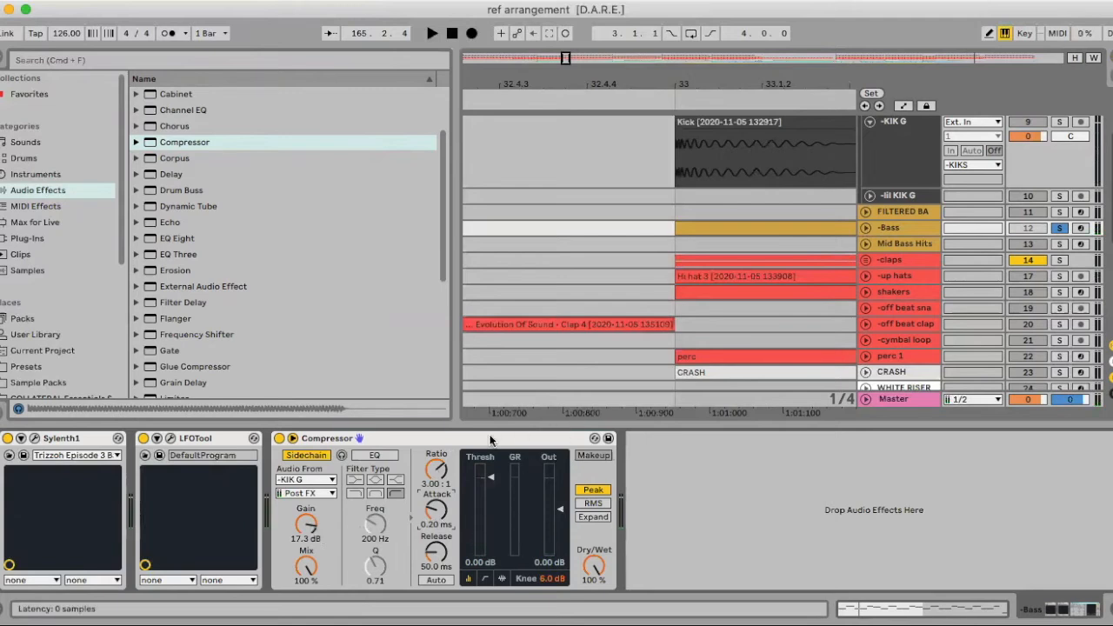
Remove the Compressor from the -Bass track and hide the device chain and the browser
{"action": "key", "text": "Delete"}
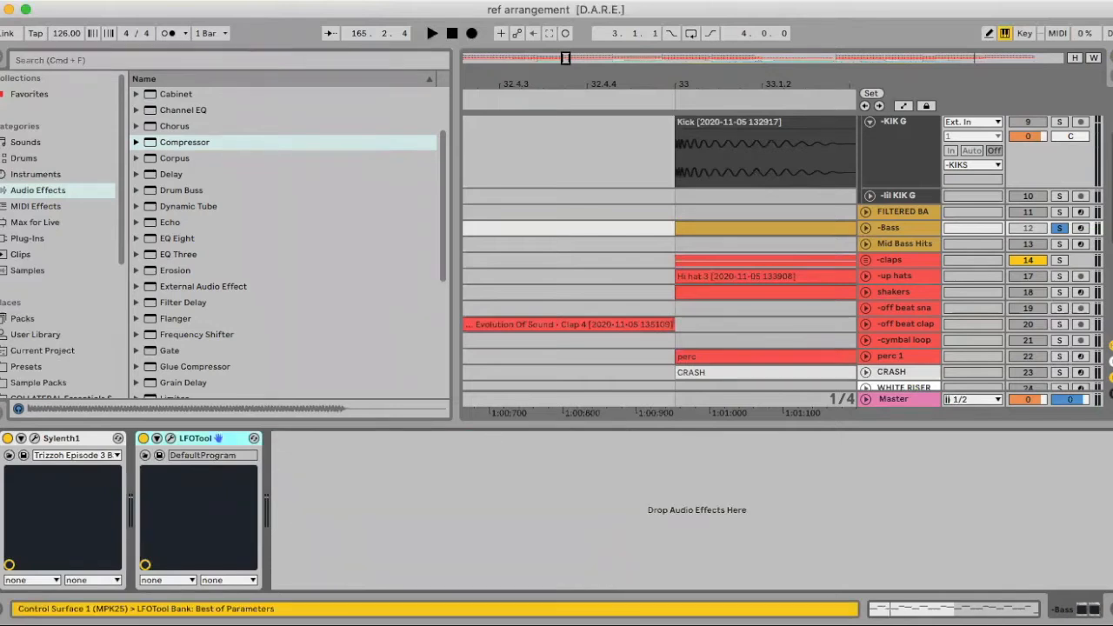
{"action": "key", "text": "super+alt+l"}
{"action": "key", "text": "super+alt+b"}
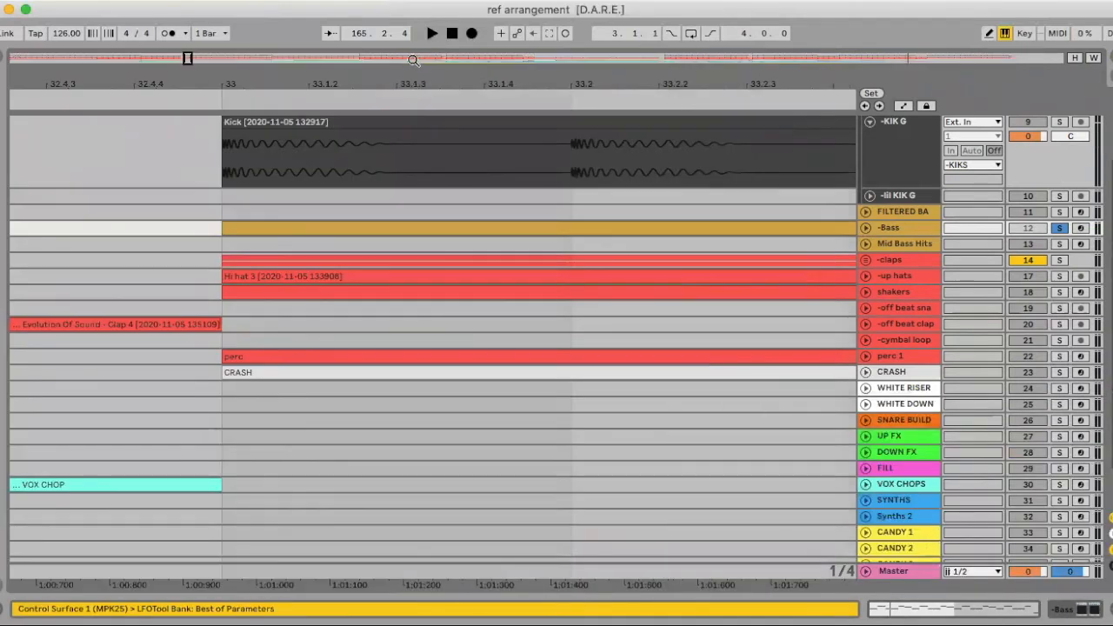
Examine where the FILTERED BASS placeholder clips sit in the arrangement relative to the kick and -Bass clips
{"action": "left_click_drag", "start_coordinate": [371, 83], "coordinate": [370, 18]}
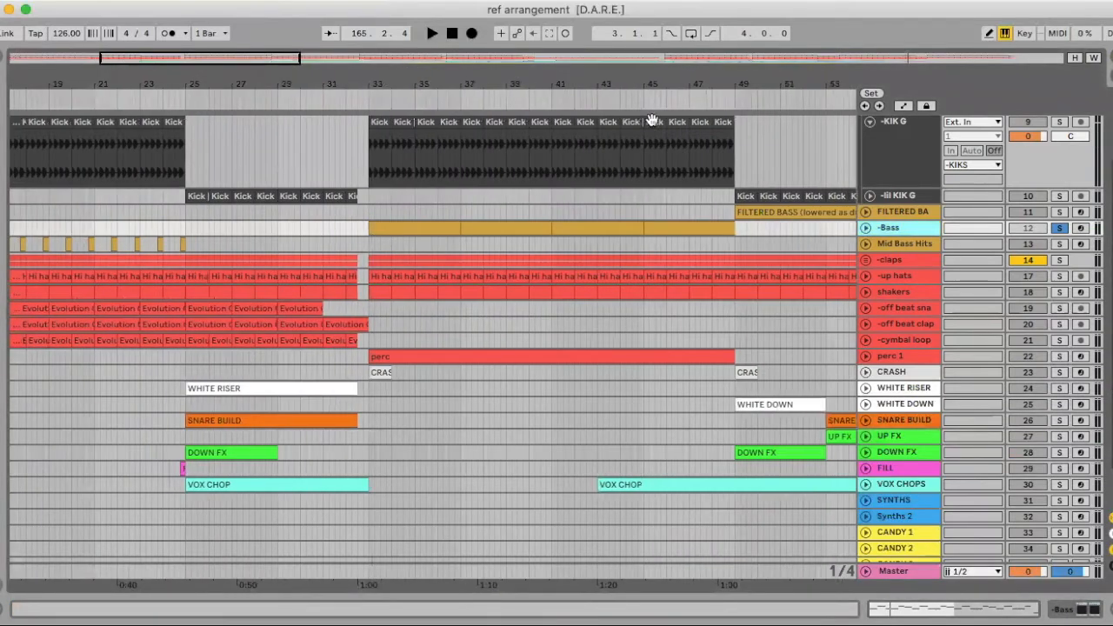
{"action": "left_click_drag", "start_coordinate": [500, 84], "coordinate": [500, 28]}
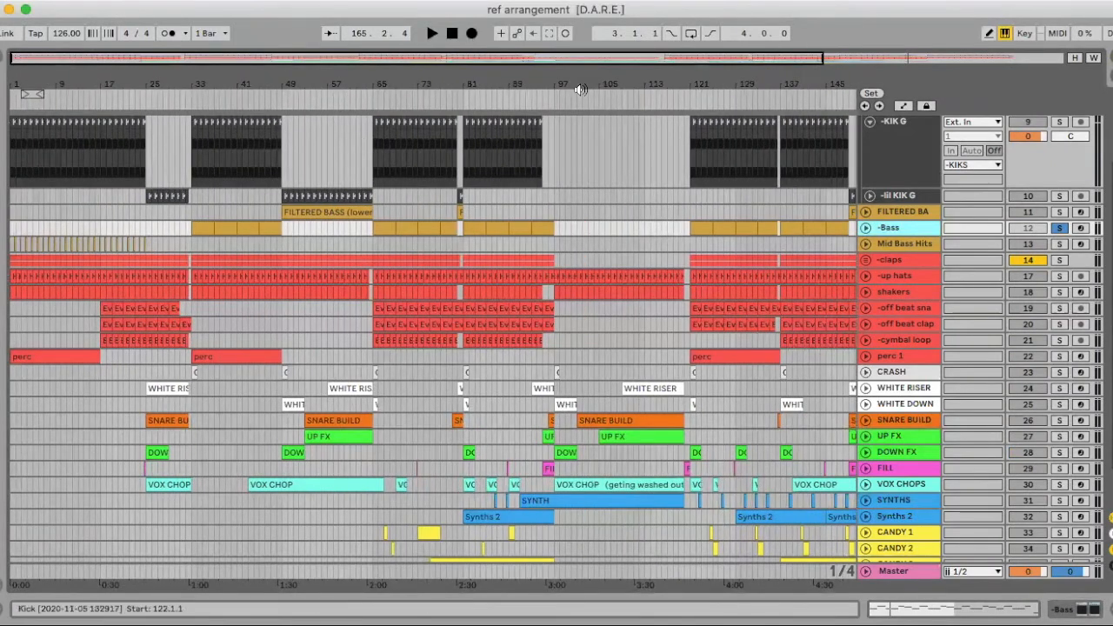
{"action": "left_click_drag", "start_coordinate": [336, 82], "coordinate": [336, 139]}
{"action": "left_click", "coordinate": [228, 224]}
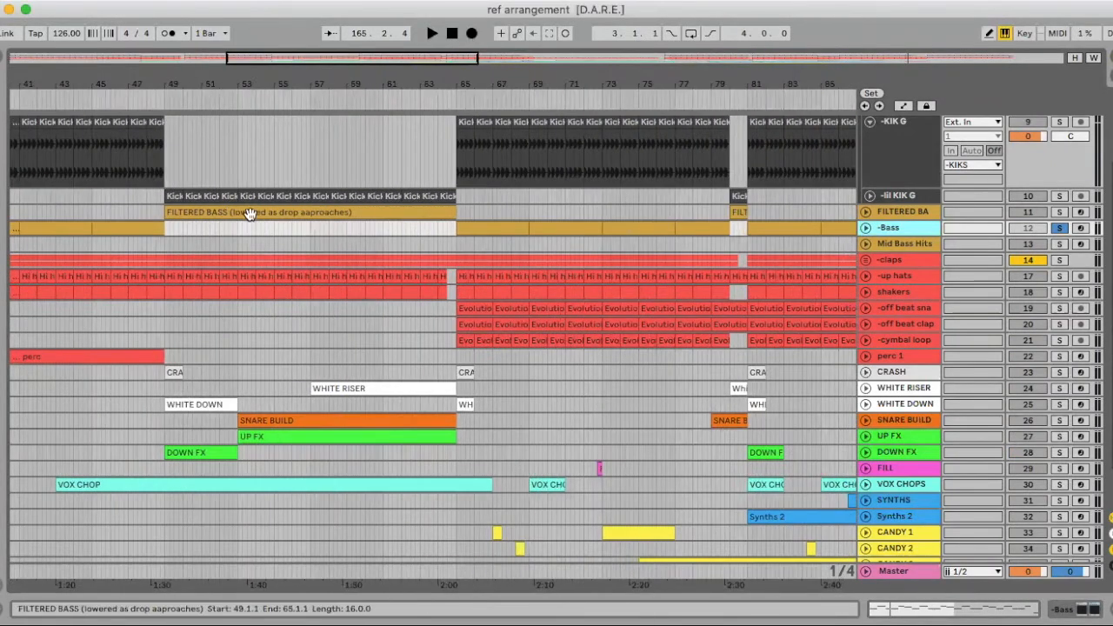
{"action": "left_click_drag", "start_coordinate": [294, 83], "coordinate": [294, 24]}
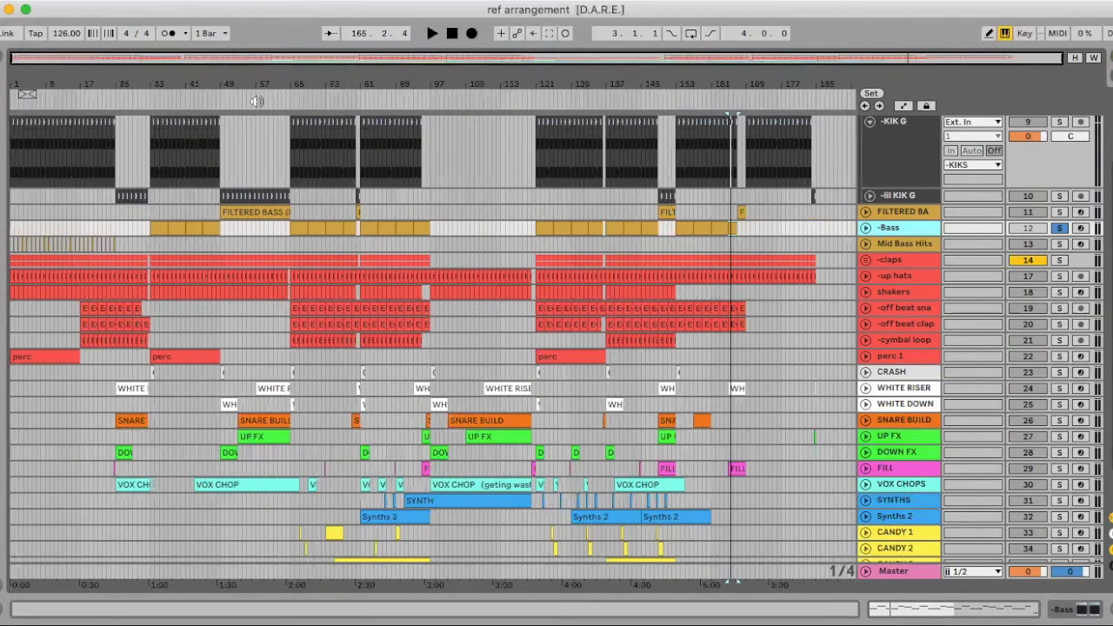
{"action": "left_click", "coordinate": [889, 218]}
{"action": "scroll", "coordinate": [888, 217], "scroll_direction": "up", "scroll_amount": 4}
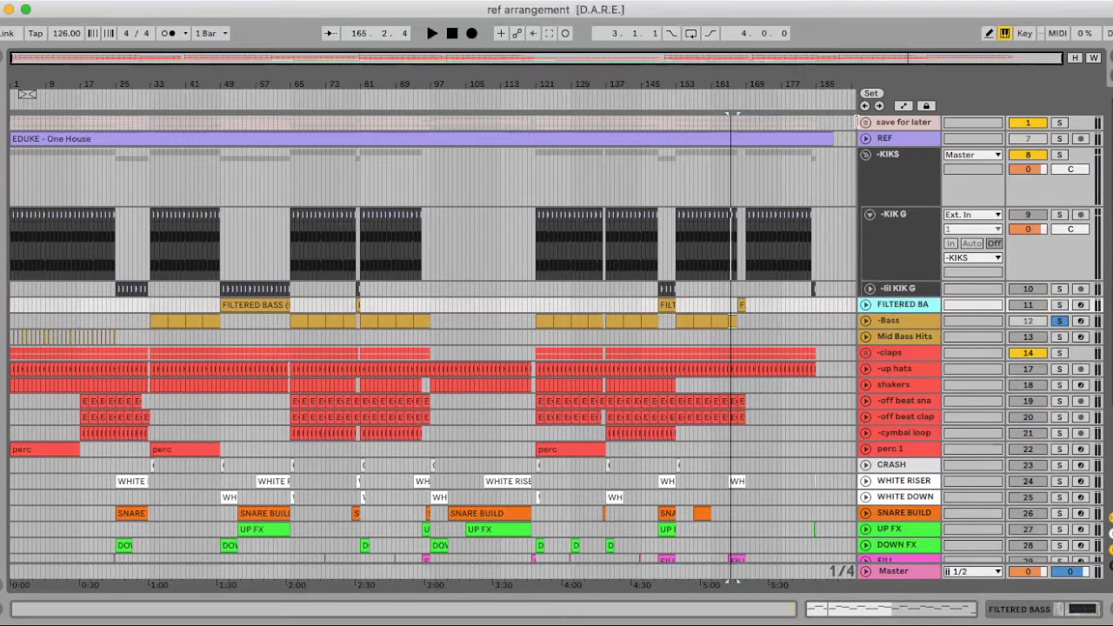
{"action": "scroll", "coordinate": [890, 170], "scroll_direction": "down", "scroll_amount": 1}
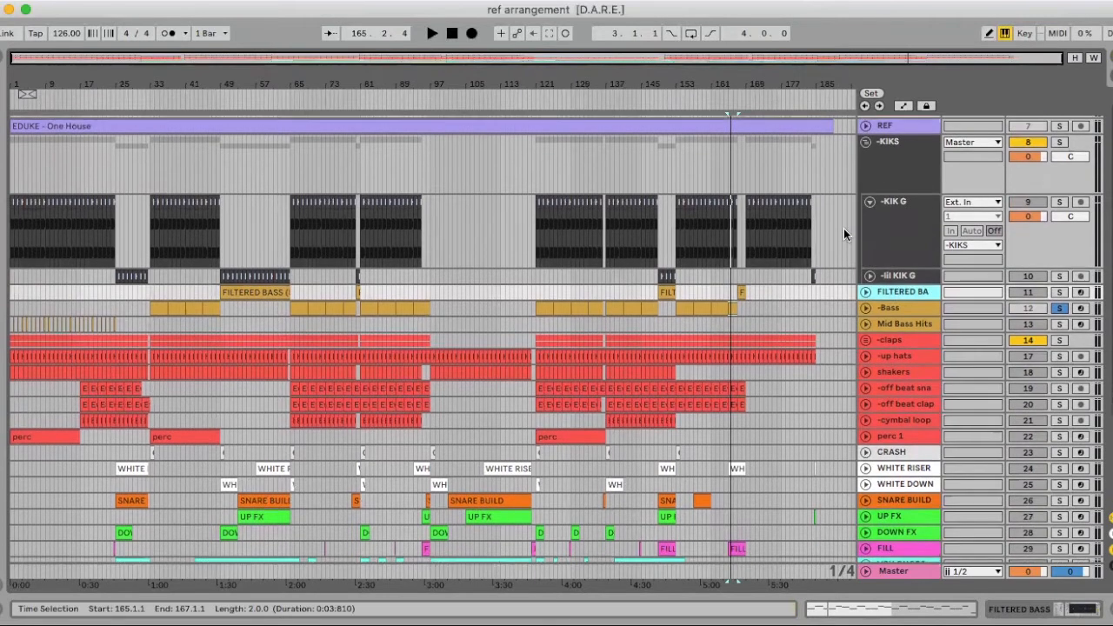
{"action": "scroll", "coordinate": [857, 253], "scroll_direction": "up", "scroll_amount": 1}
Duplicate the -Bass track and delete every clip on the copy except the one starting at bar 45
{"action": "left_click", "coordinate": [895, 321]}
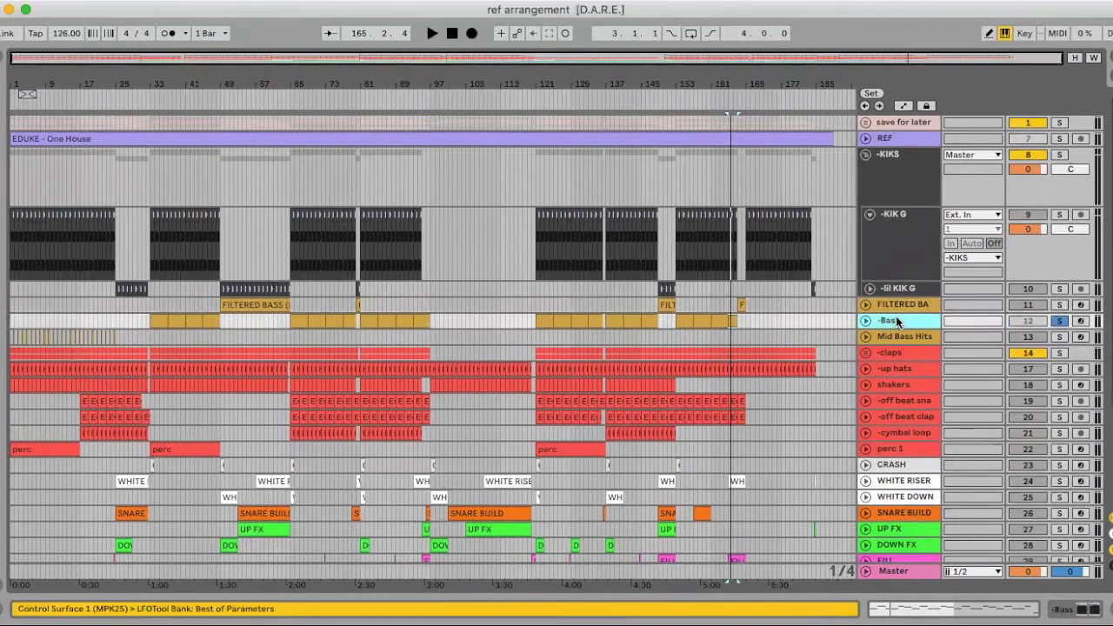
{"action": "key", "text": "super+d"}
{"action": "left_click_drag", "start_coordinate": [170, 76], "coordinate": [202, 22]}
{"action": "left_click_drag", "start_coordinate": [300, 335], "coordinate": [118, 335]}
{"action": "left_click_drag", "start_coordinate": [325, 81], "coordinate": [325, 48]}
{"action": "left_click", "coordinate": [333, 337]}
{"action": "left_click_drag", "start_coordinate": [347, 334], "coordinate": [562, 335]}
{"action": "key", "text": "Delete"}
{"action": "scroll", "coordinate": [782, 335], "scroll_direction": "right", "scroll_amount": 5}
{"action": "key", "text": "Delete"}
{"action": "scroll", "coordinate": [388, 218], "scroll_direction": "left", "scroll_amount": 5}
{"action": "scroll", "coordinate": [275, 181], "scroll_direction": "up", "scroll_amount": 5}
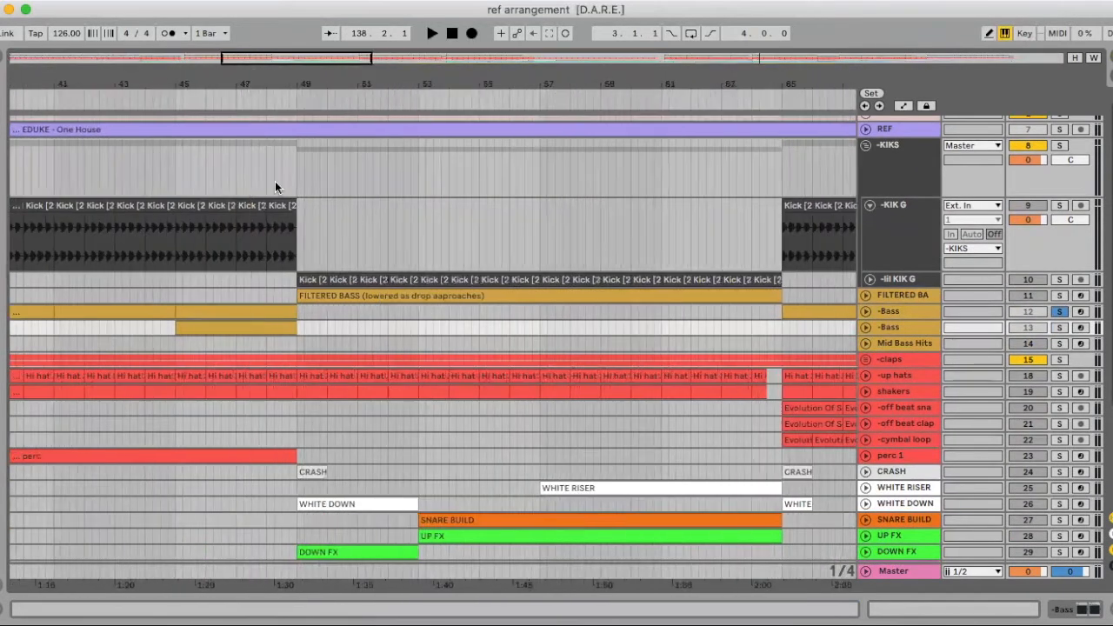
Move the remaining clip on the duplicate -Bass track to bar 49 and repeat it three times up to bar 65
{"action": "left_click", "coordinate": [228, 326]}
{"action": "left_click_drag", "start_coordinate": [228, 326], "coordinate": [360, 327]}
{"action": "left_click_drag", "start_coordinate": [341, 86], "coordinate": [342, 34]}
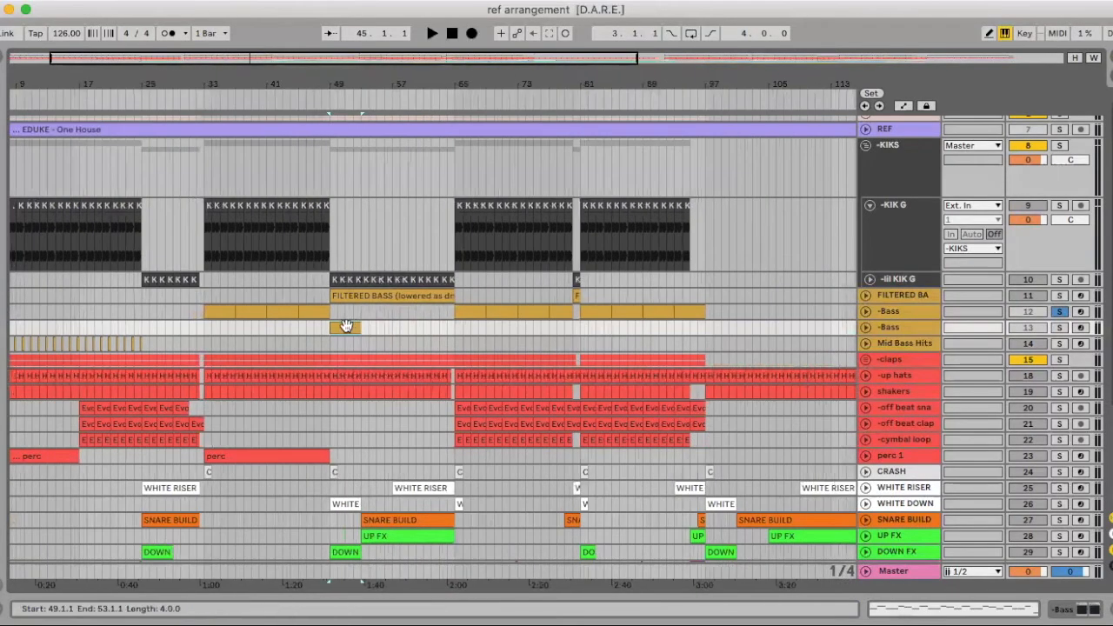
{"action": "key", "text": "super+d"}
{"action": "key", "text": "super+d"}
{"action": "key", "text": "super+d"}
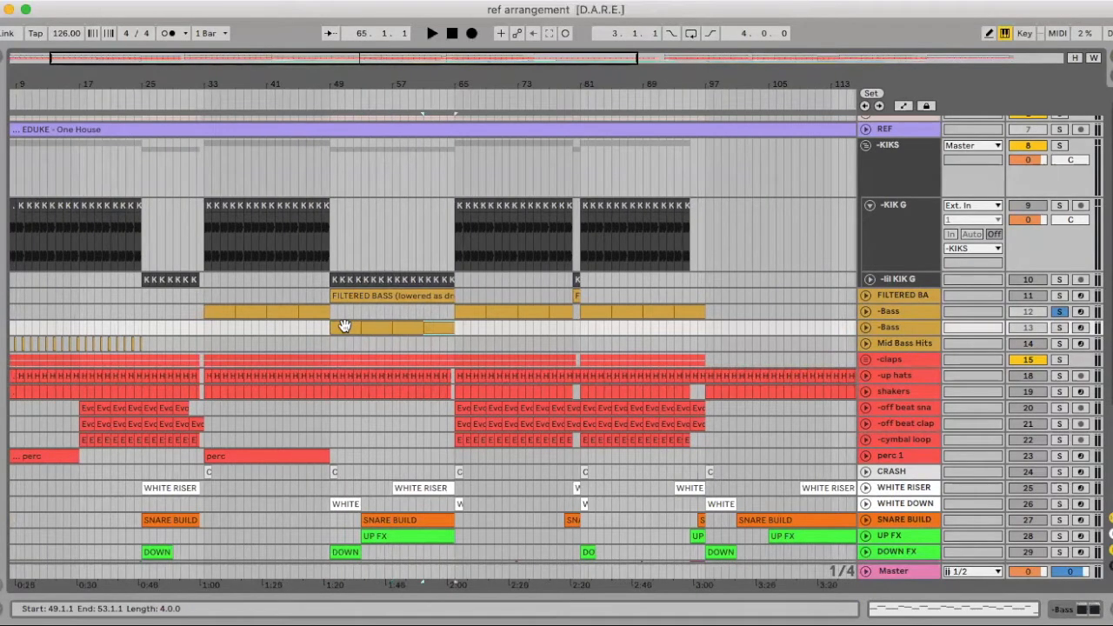
Paste a bass clip on the duplicate -Bass track and trim it to fill only bar 80, ending at bar 81
{"action": "scroll", "coordinate": [402, 327], "scroll_direction": "right", "scroll_amount": 5}
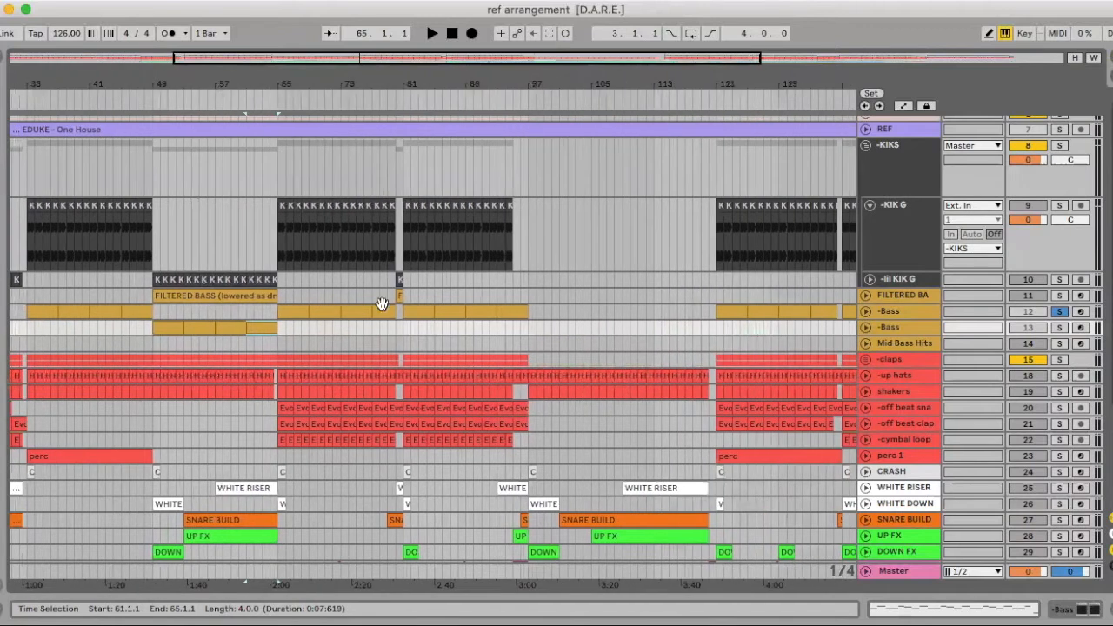
{"action": "left_click_drag", "start_coordinate": [374, 82], "coordinate": [377, 95]}
{"action": "left_click", "coordinate": [369, 326]}
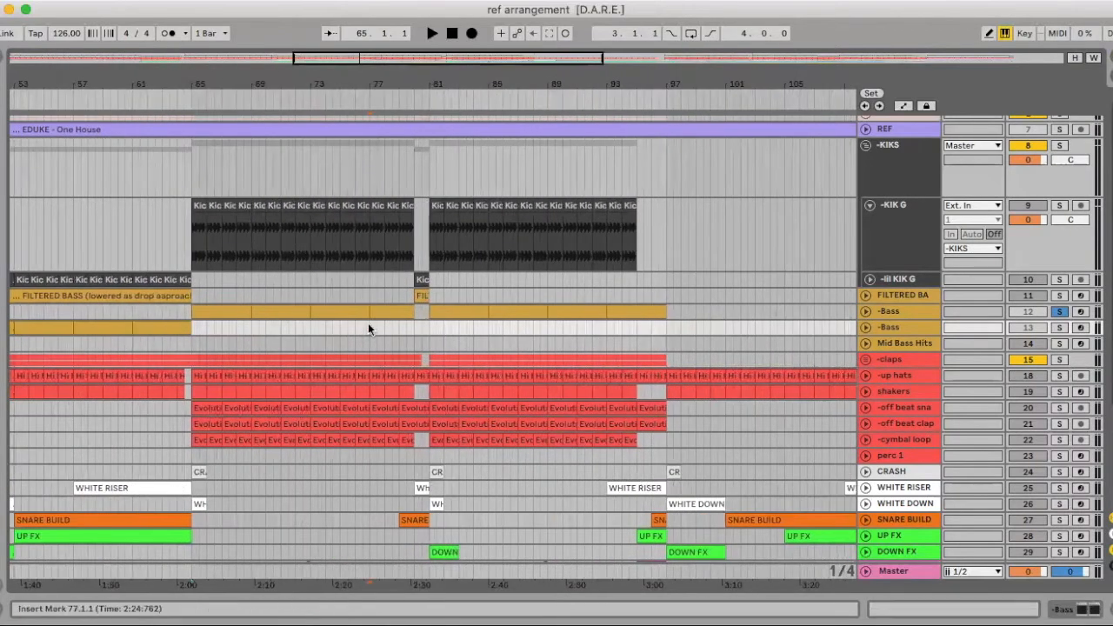
{"action": "key", "text": "super+v"}
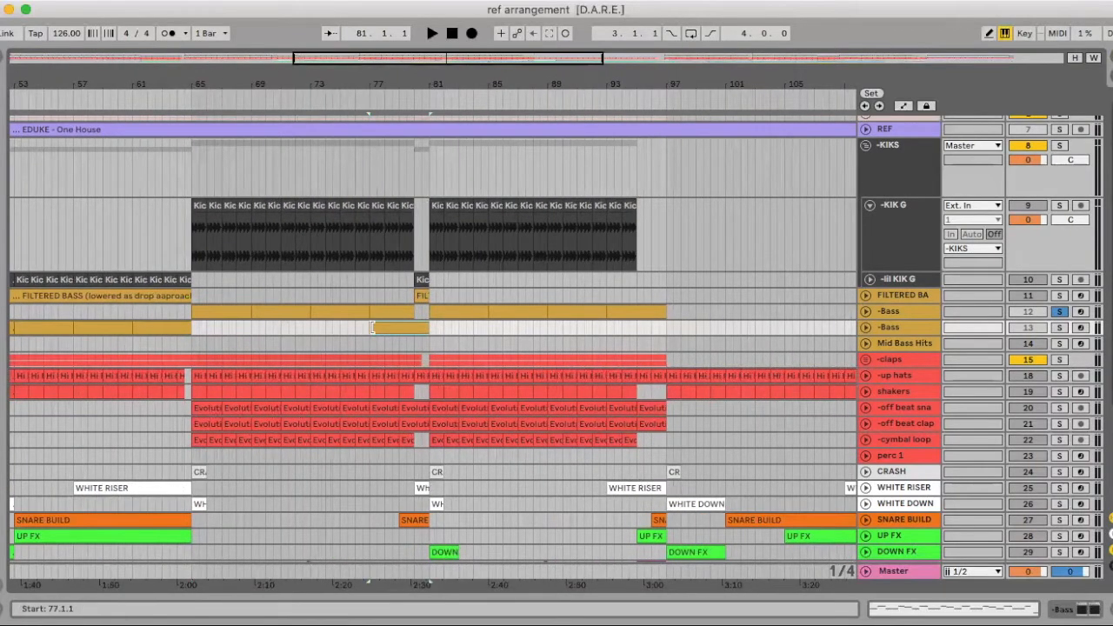
{"action": "left_click_drag", "start_coordinate": [374, 327], "coordinate": [416, 326]}
{"action": "scroll", "coordinate": [416, 328], "scroll_direction": "right", "scroll_amount": 3}
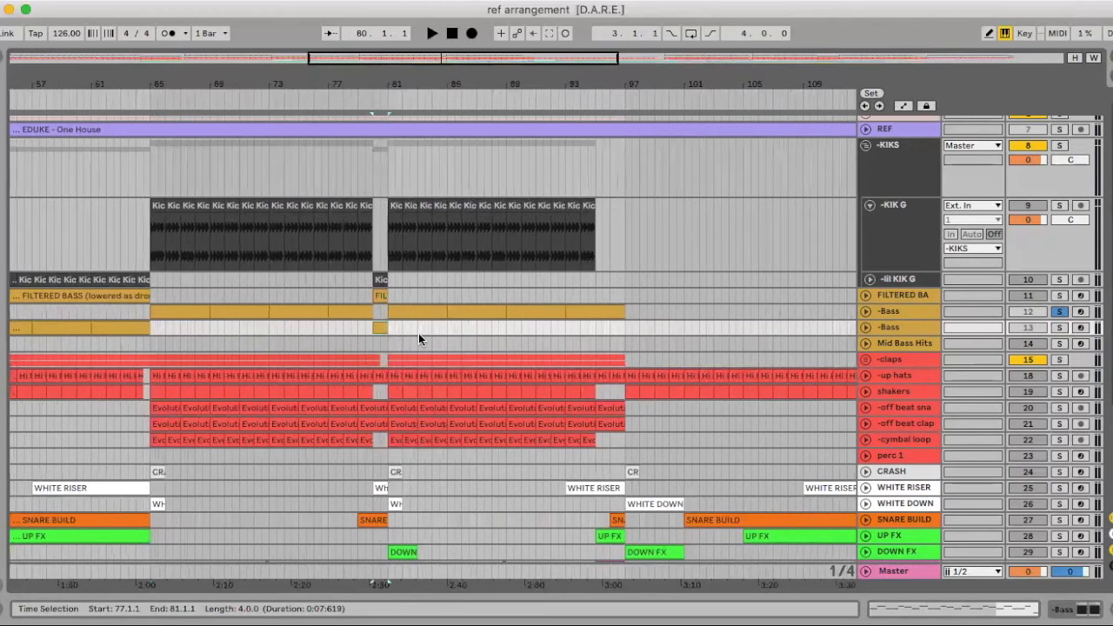
{"action": "left_click", "coordinate": [379, 327]}
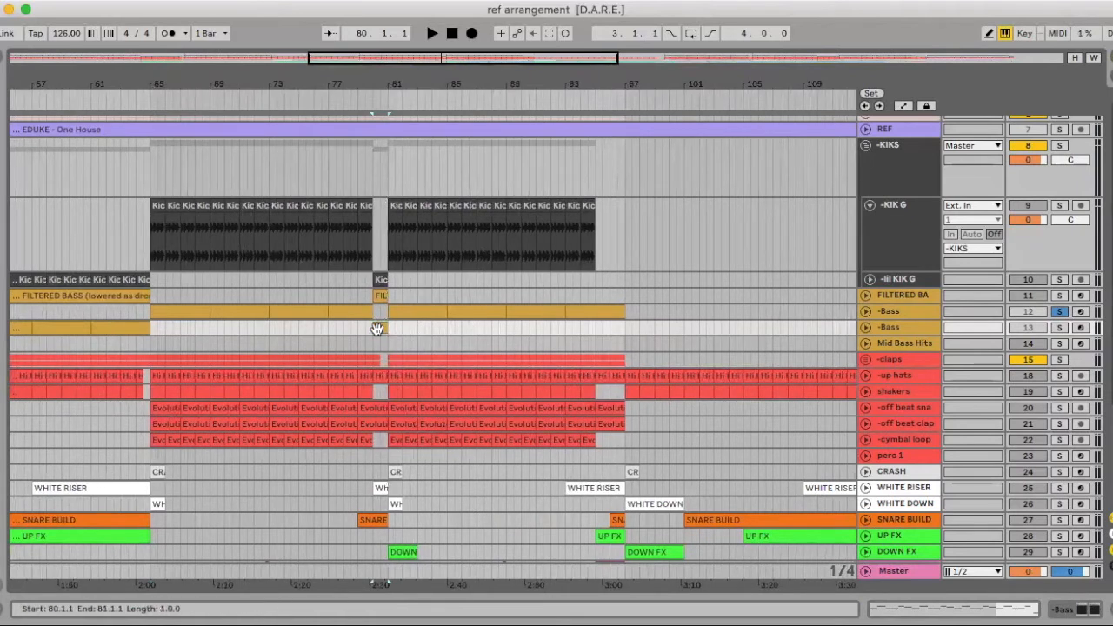
{"action": "key", "text": "super+v"}
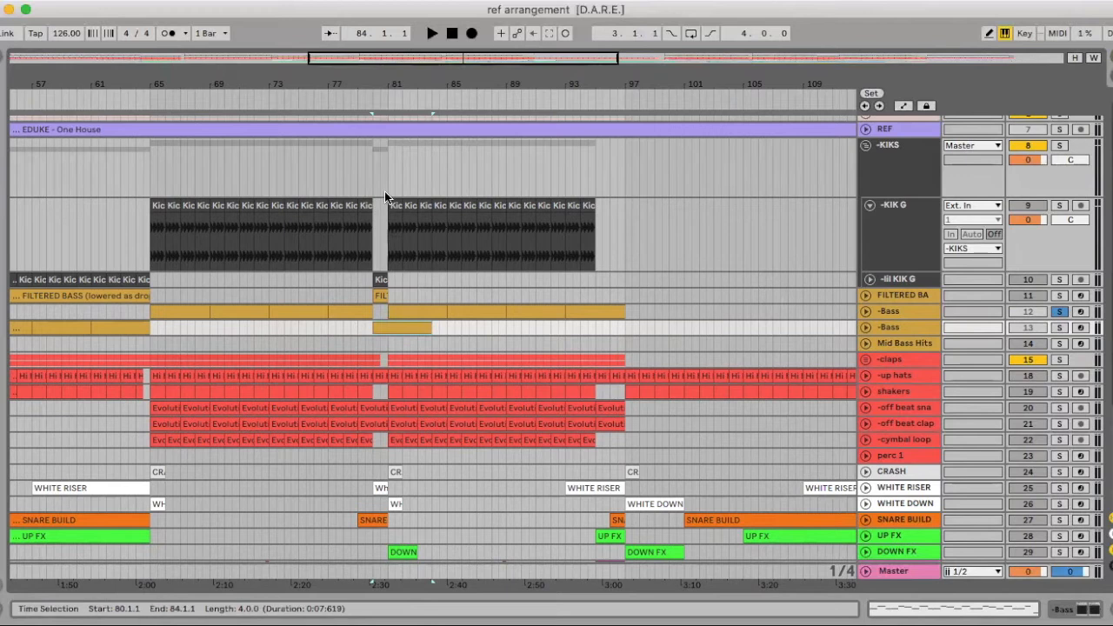
{"action": "scroll", "coordinate": [388, 329], "scroll_direction": "up", "scroll_amount": 4}
{"action": "left_click_drag", "start_coordinate": [402, 330], "coordinate": [374, 324]}
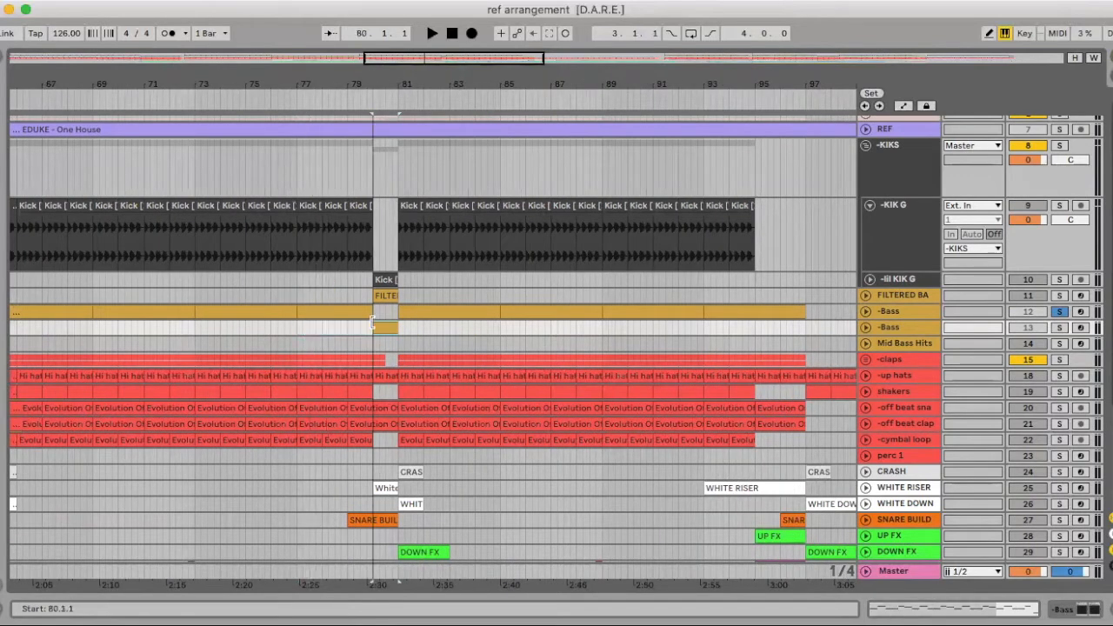
Paste a four-bar bass clip on the duplicate -Bass track from bar 149 to bar 153, below the FILTERED BASS placeholder
{"action": "left_click_drag", "start_coordinate": [360, 78], "coordinate": [360, 35]}
{"action": "scroll", "coordinate": [466, 251], "scroll_direction": "right", "scroll_amount": 5}
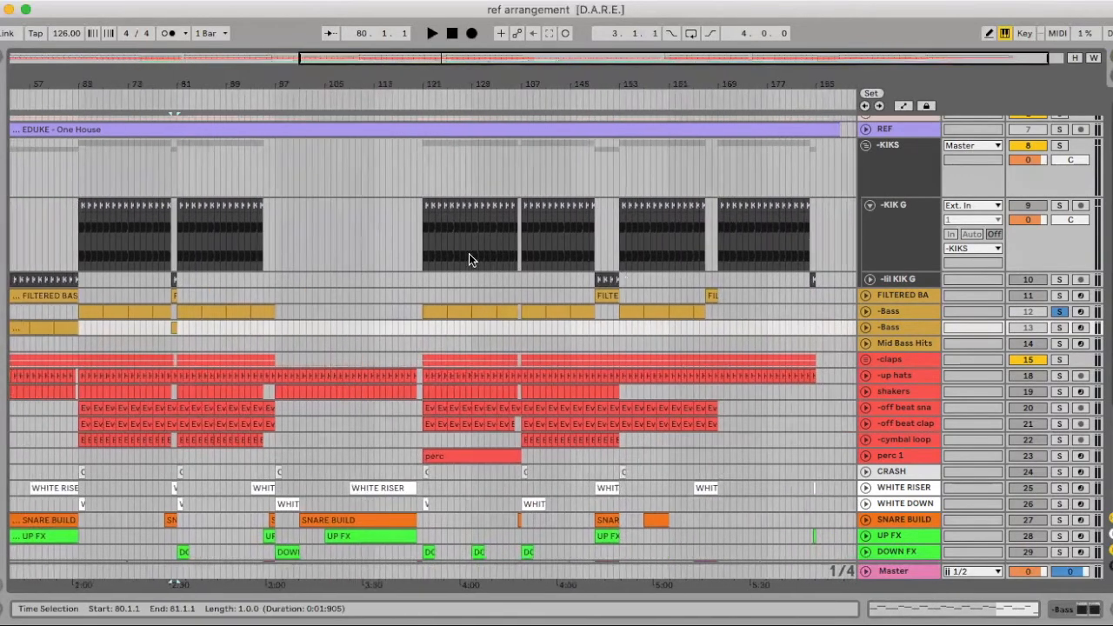
{"action": "left_click", "coordinate": [592, 326]}
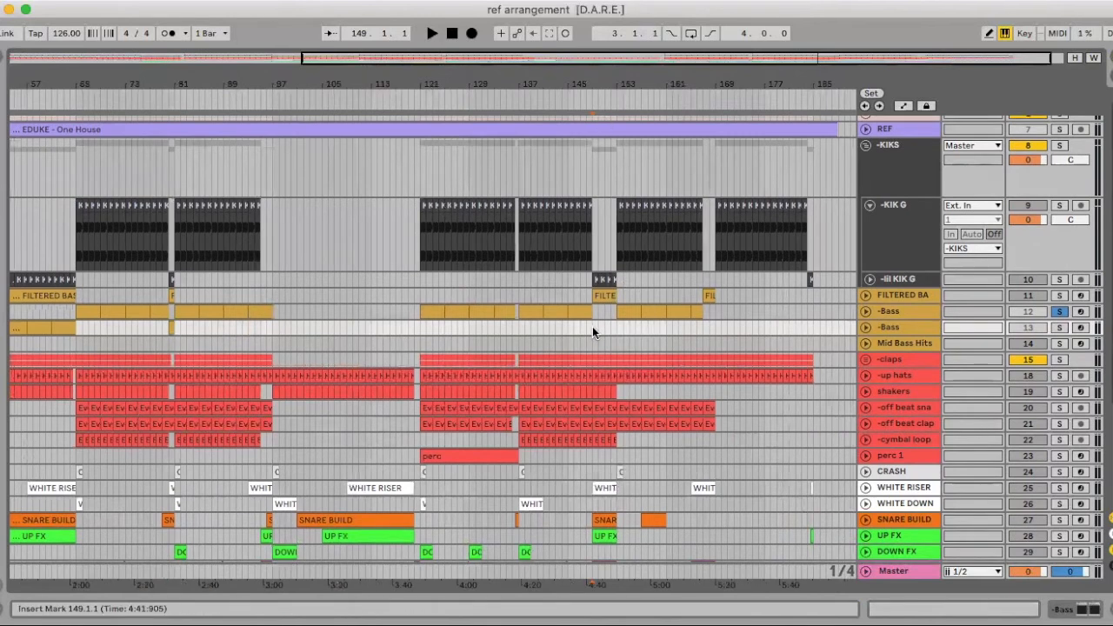
{"action": "left_click_drag", "start_coordinate": [592, 326], "coordinate": [616, 326]}
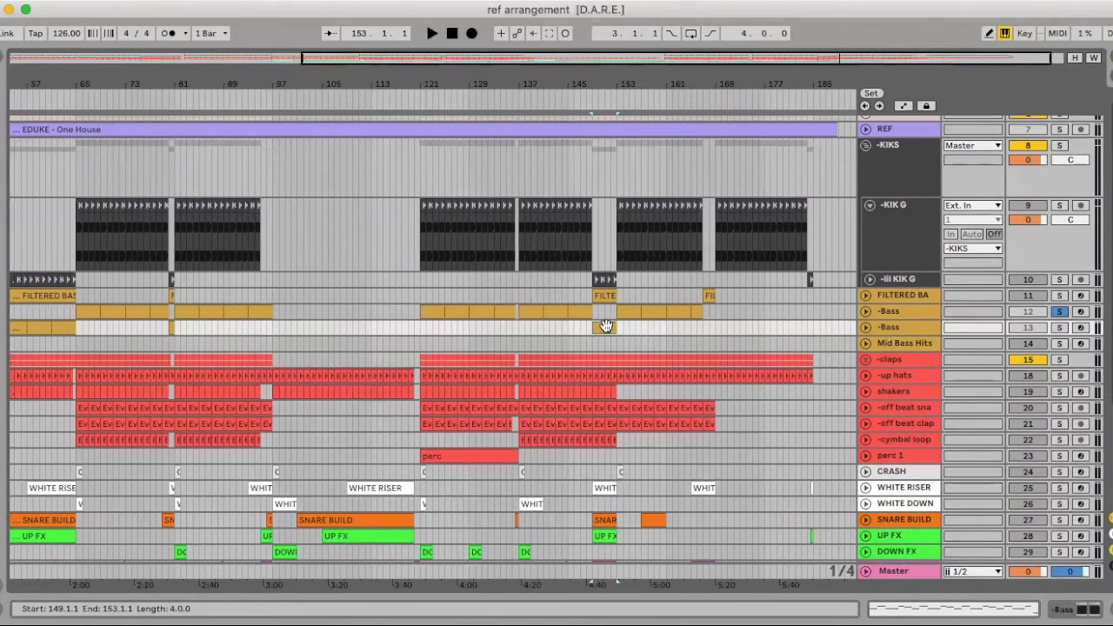
Paste another bass clip on the duplicate -Bass track at bar 165 and trim its start to bar 167
{"action": "scroll", "coordinate": [696, 341], "scroll_direction": "right", "scroll_amount": 1}
{"action": "left_click_drag", "start_coordinate": [697, 85], "coordinate": [501, 296]}
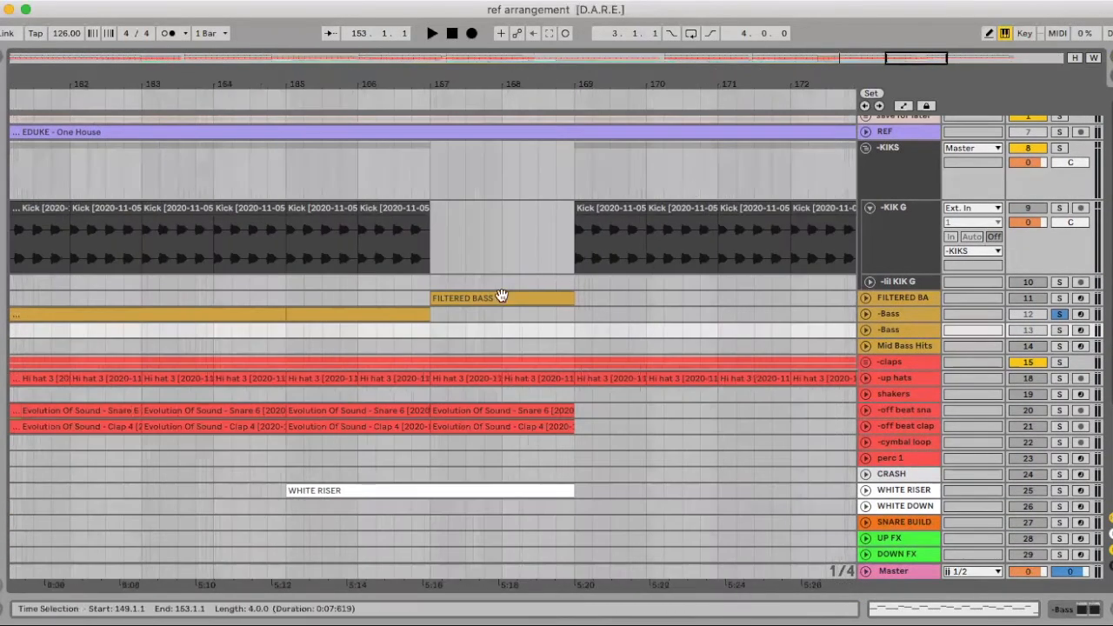
{"action": "left_click", "coordinate": [292, 333]}
{"action": "key", "text": "super+v"}
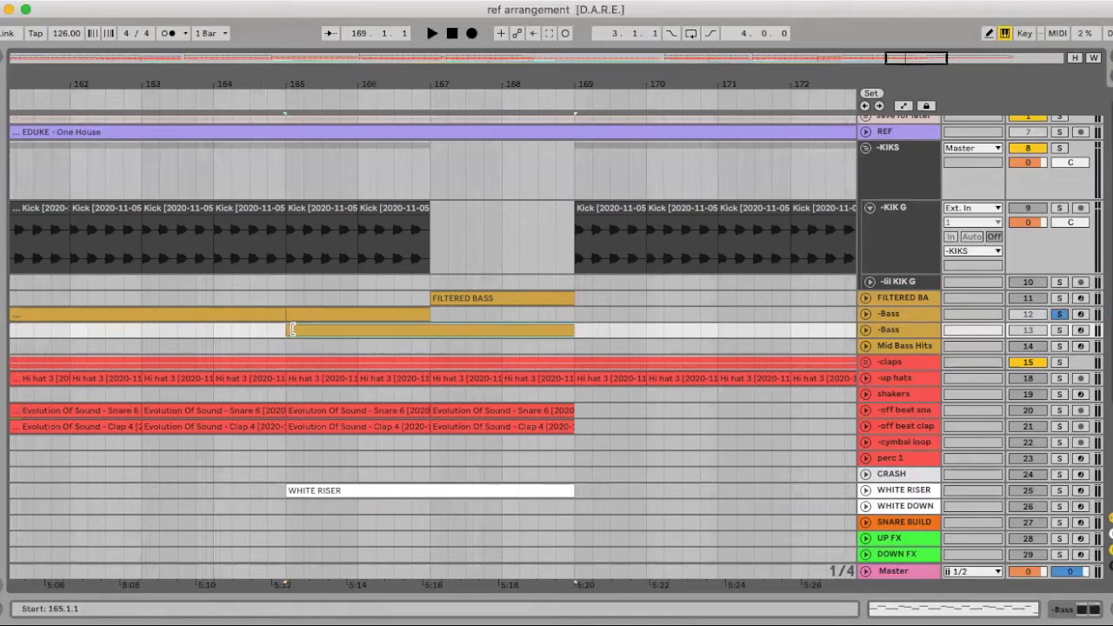
{"action": "left_click_drag", "start_coordinate": [291, 332], "coordinate": [435, 322]}
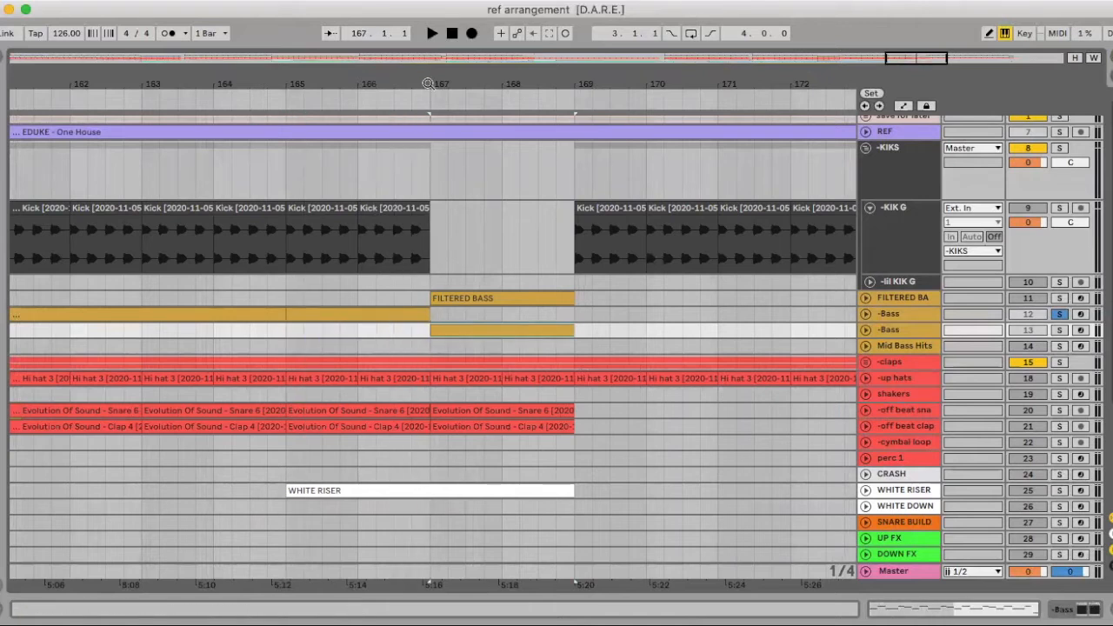
Rename the duplicate -Bass track as "- filtered Bass"
{"action": "left_click_drag", "start_coordinate": [429, 86], "coordinate": [429, 35]}
{"action": "left_click", "coordinate": [896, 329]}
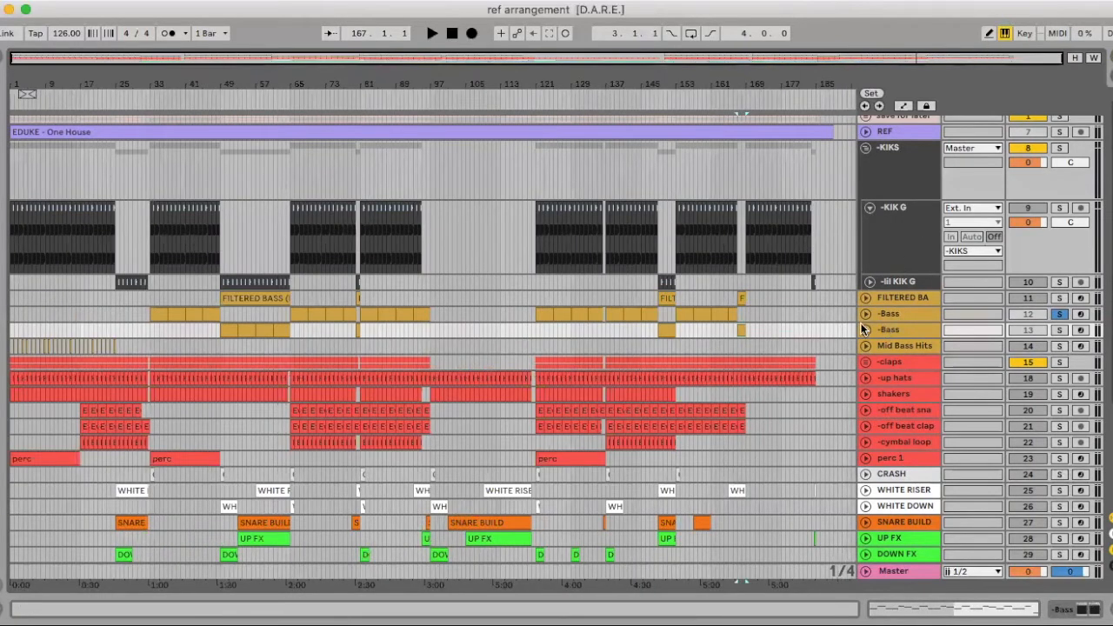
{"action": "key", "text": "super+r"}
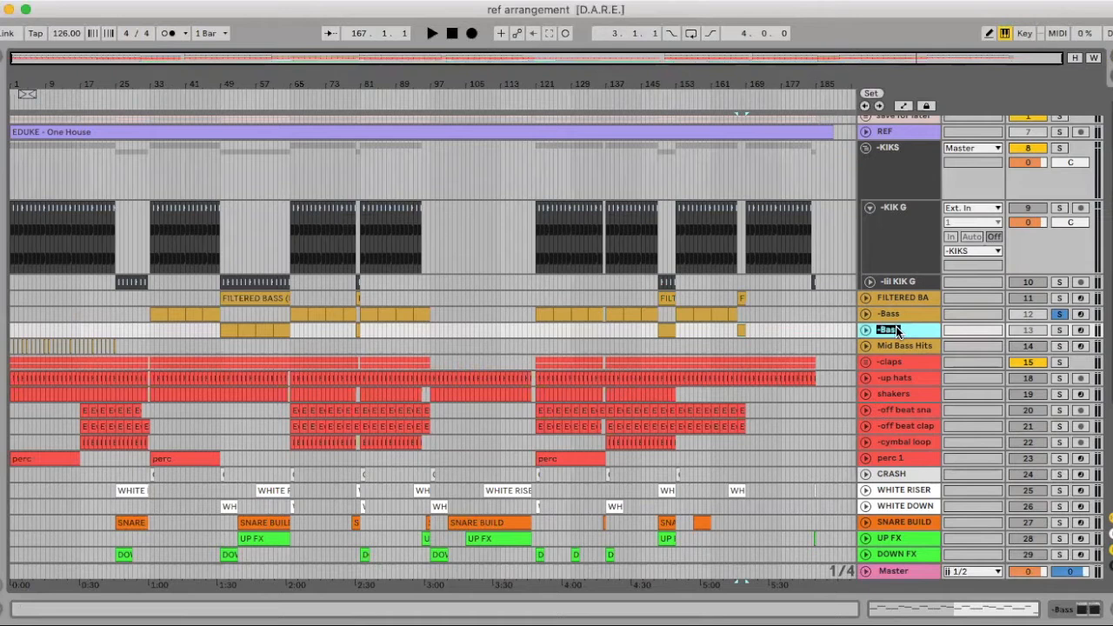
{"action": "key", "text": "Escape"}
Recolour all placeholder clips on the FILTERED BASS track pale pink
{"action": "left_click", "coordinate": [892, 297]}
{"action": "right_click", "coordinate": [896, 296]}
{"action": "left_click", "coordinate": [757, 185]}
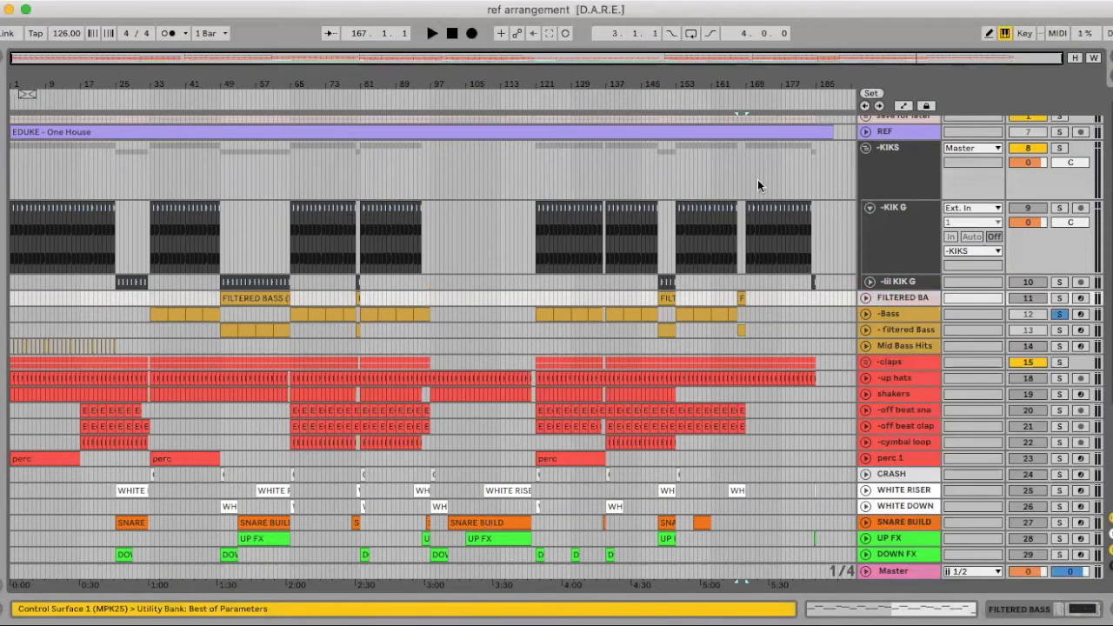
{"action": "left_click_drag", "start_coordinate": [754, 295], "coordinate": [153, 298]}
{"action": "right_click", "coordinate": [258, 299]}
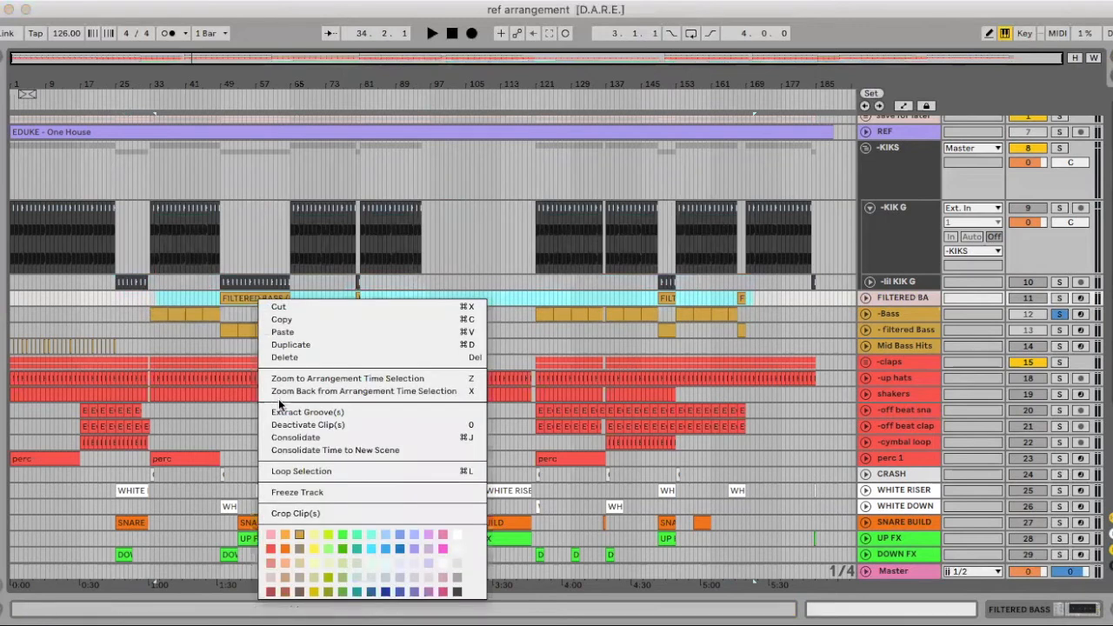
{"action": "left_click", "coordinate": [272, 576]}
Fold the -KIKS group and move the FILTERED BASS placeholder track into the save for later group
{"action": "scroll", "coordinate": [832, 328], "scroll_direction": "up", "scroll_amount": 1}
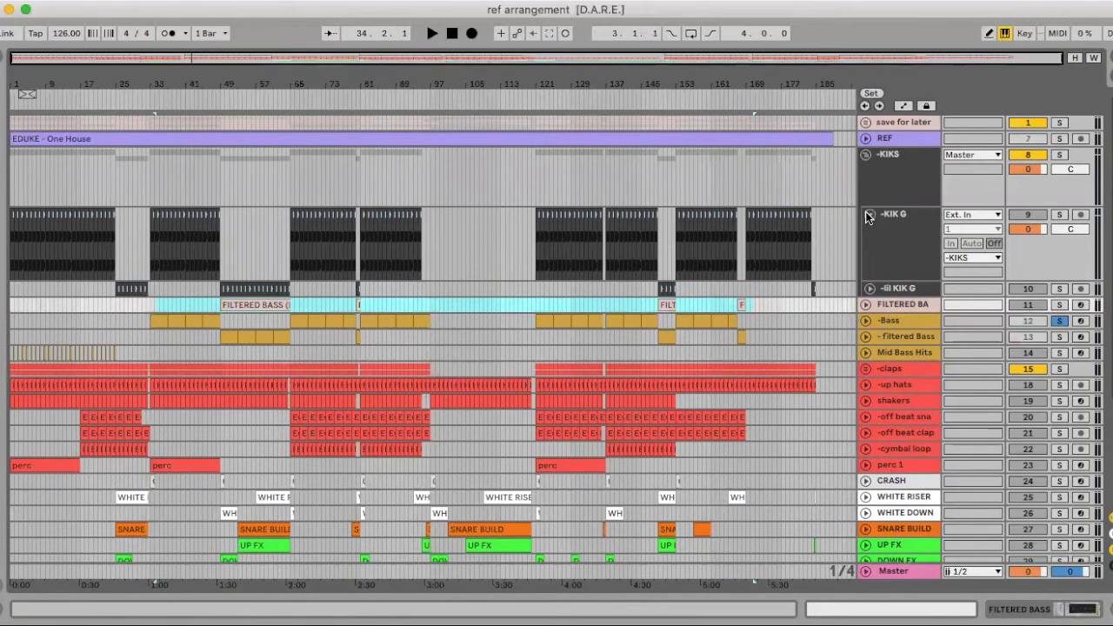
{"action": "left_click", "coordinate": [867, 212]}
{"action": "left_click", "coordinate": [865, 154]}
{"action": "left_click_drag", "start_coordinate": [888, 172], "coordinate": [895, 128]}
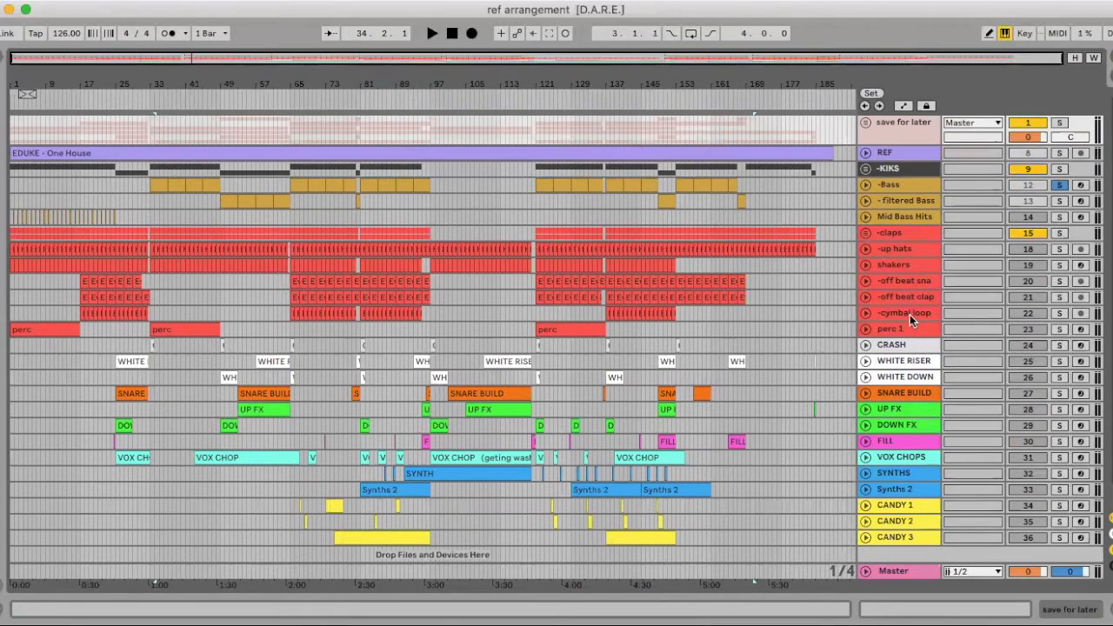
Solo the - filtered Bass track and insert an EQ Eight between its Sylenth1 and LFOTool devices
{"action": "left_click", "coordinate": [217, 202]}
{"action": "left_click", "coordinate": [1063, 201]}
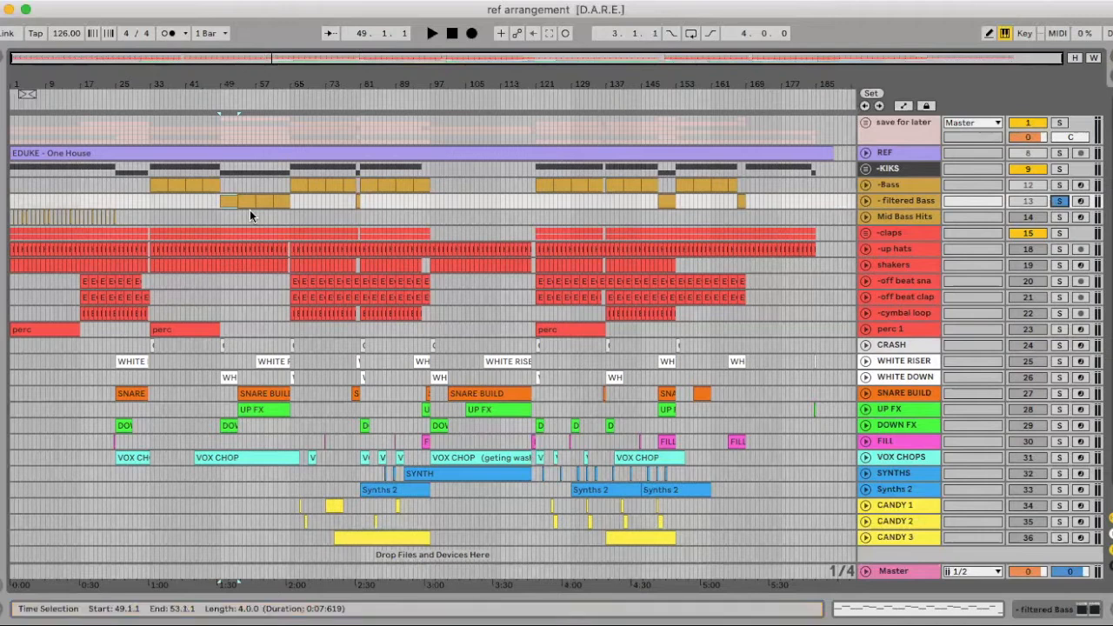
{"action": "left_click_drag", "start_coordinate": [248, 81], "coordinate": [248, 148]}
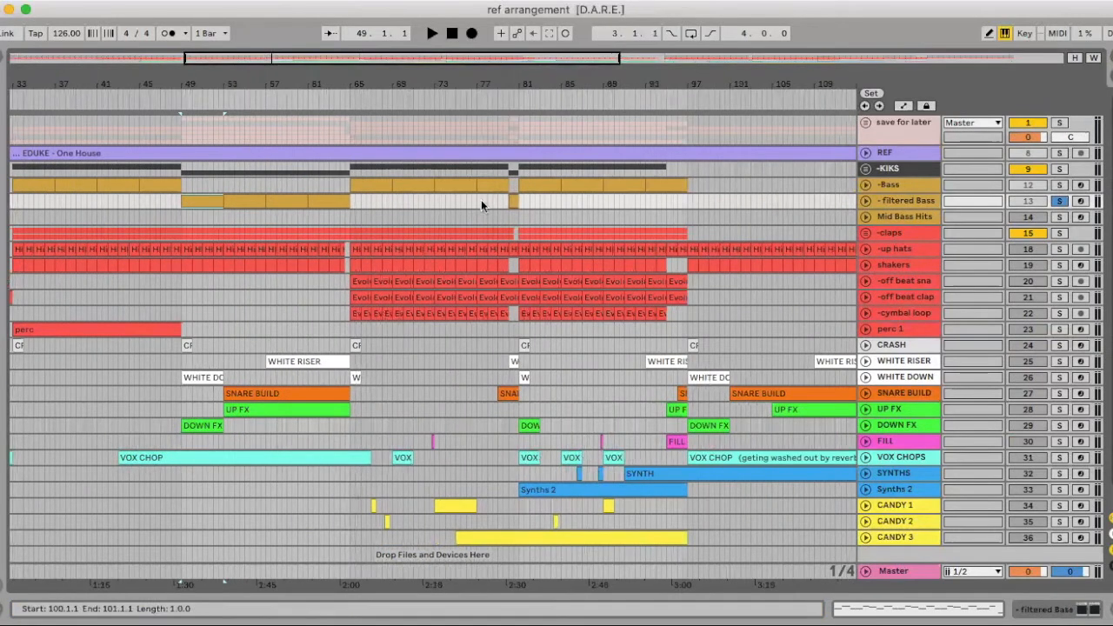
{"action": "double_click", "coordinate": [896, 200]}
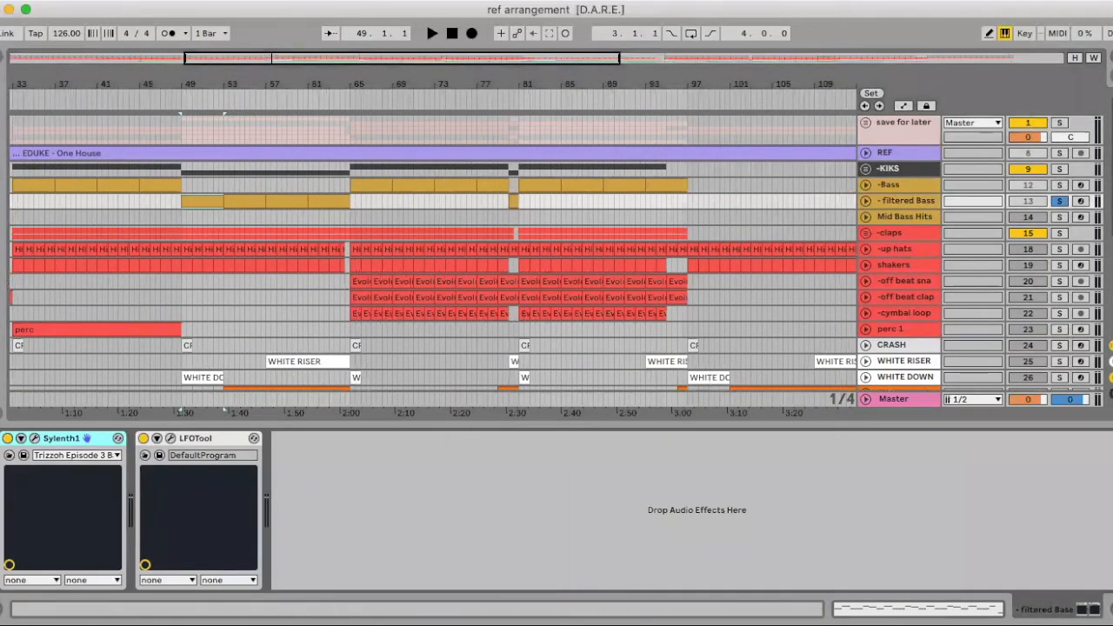
{"action": "left_click", "coordinate": [4, 63]}
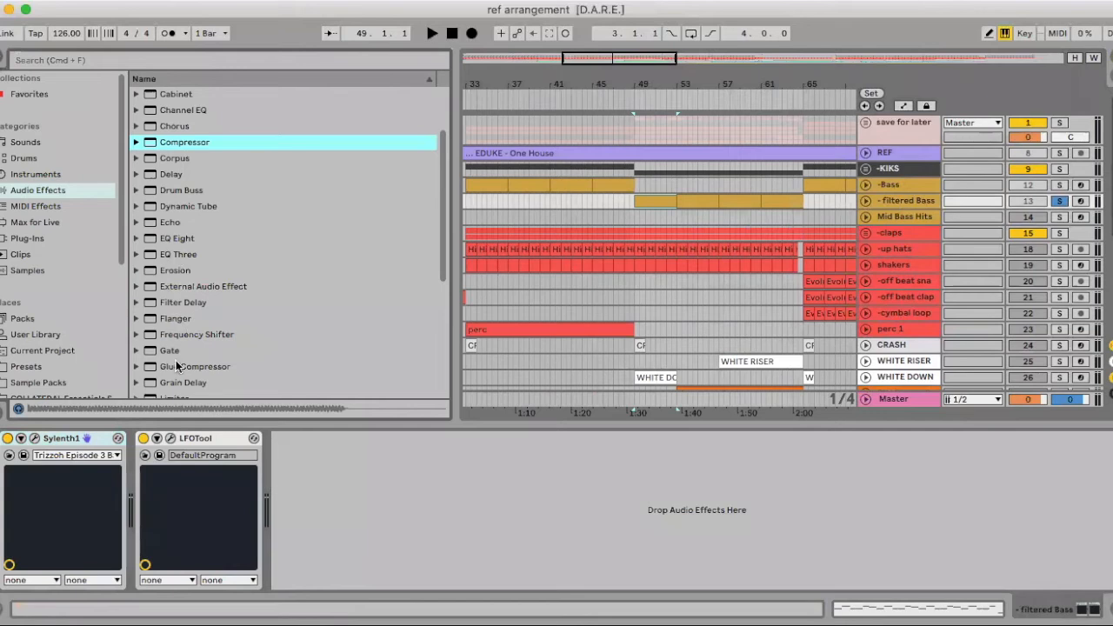
{"action": "scroll", "coordinate": [171, 232], "scroll_direction": "up", "scroll_amount": 1}
{"action": "scroll", "coordinate": [189, 357], "scroll_direction": "down", "scroll_amount": 1}
{"action": "left_click_drag", "start_coordinate": [165, 282], "coordinate": [139, 533]}
Change EQ Eight band 1 to a low cut filter and set its frequency to 188 Hz
{"action": "left_click", "coordinate": [197, 569]}
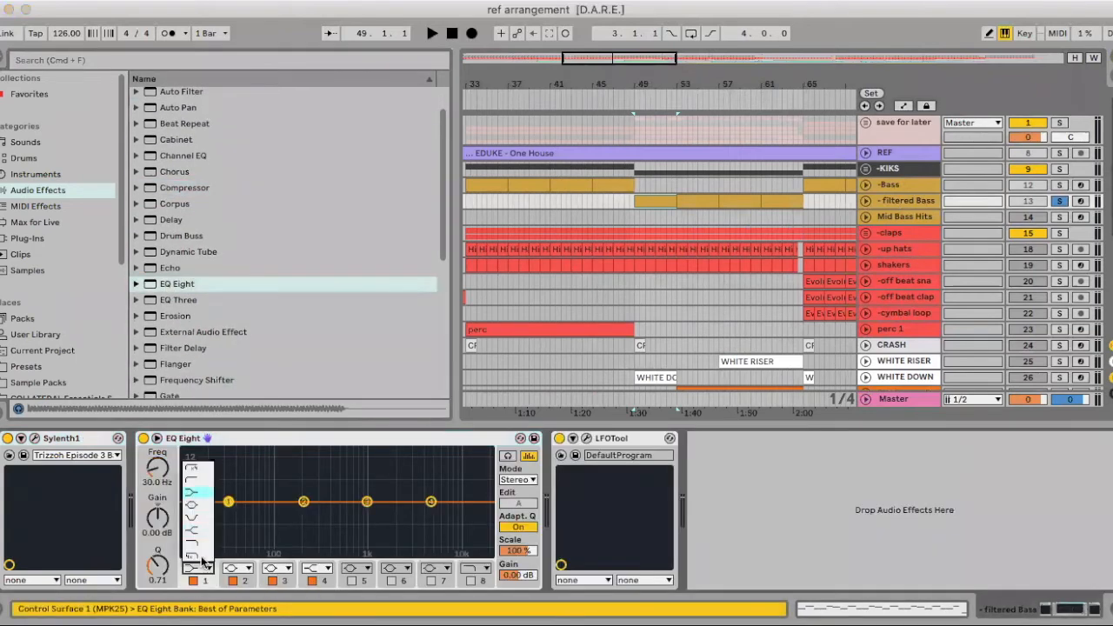
{"action": "left_click", "coordinate": [192, 482]}
{"action": "left_click_drag", "start_coordinate": [159, 474], "coordinate": [159, 433]}
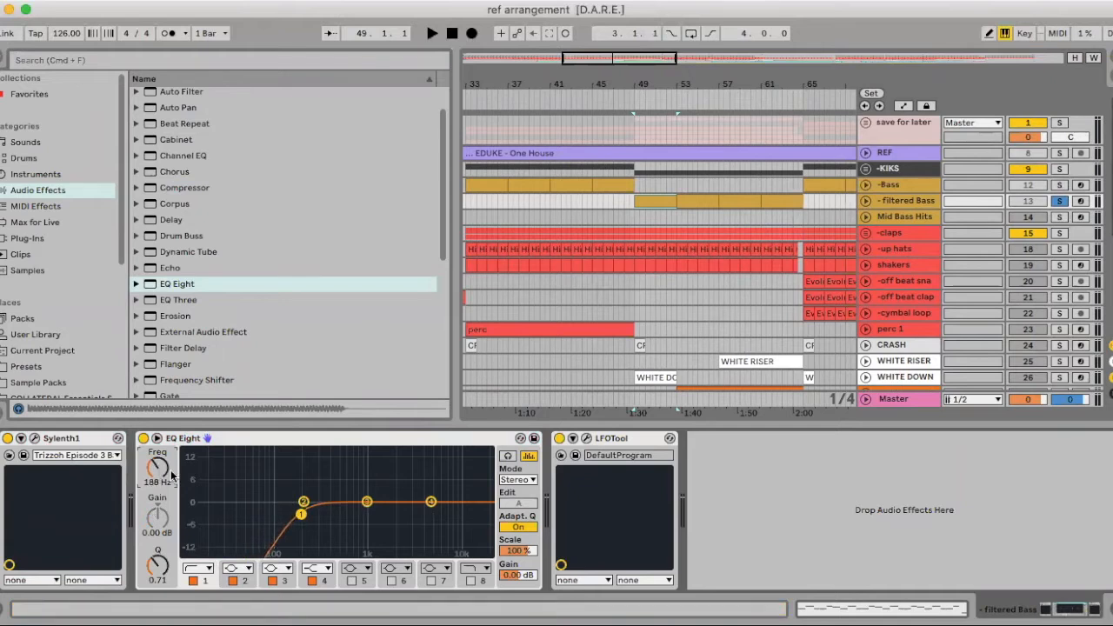
Unsolo - filtered Bass, raise the low cut to 225 Hz during playback from bar 49, and hide the device chain and browser
{"action": "left_click", "coordinate": [1039, 200]}
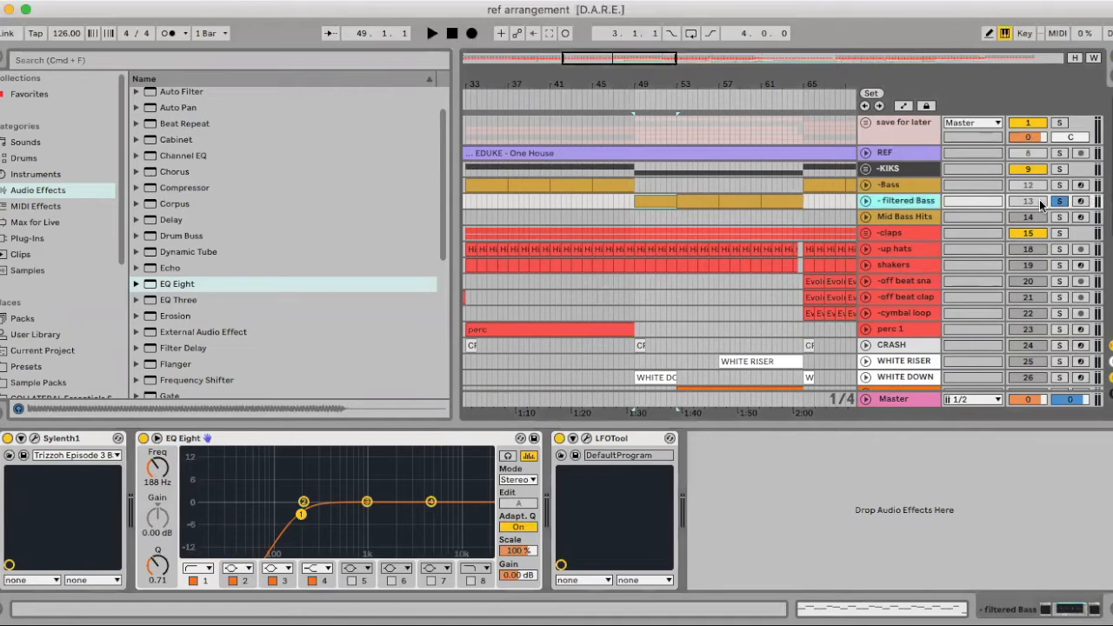
{"action": "left_click", "coordinate": [1061, 201]}
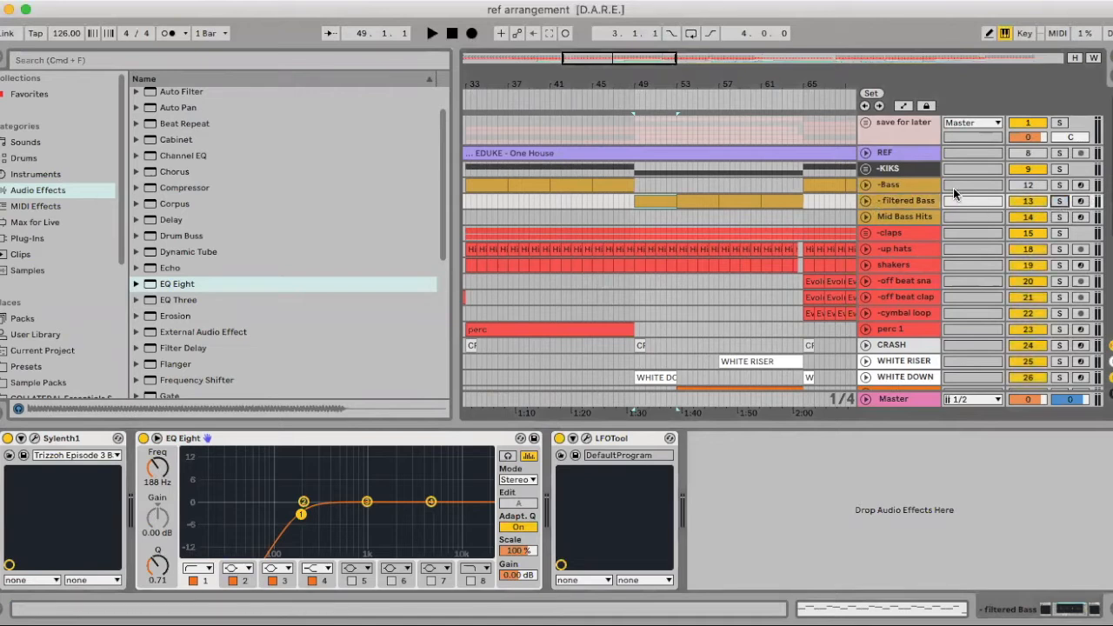
{"action": "key", "text": "space"}
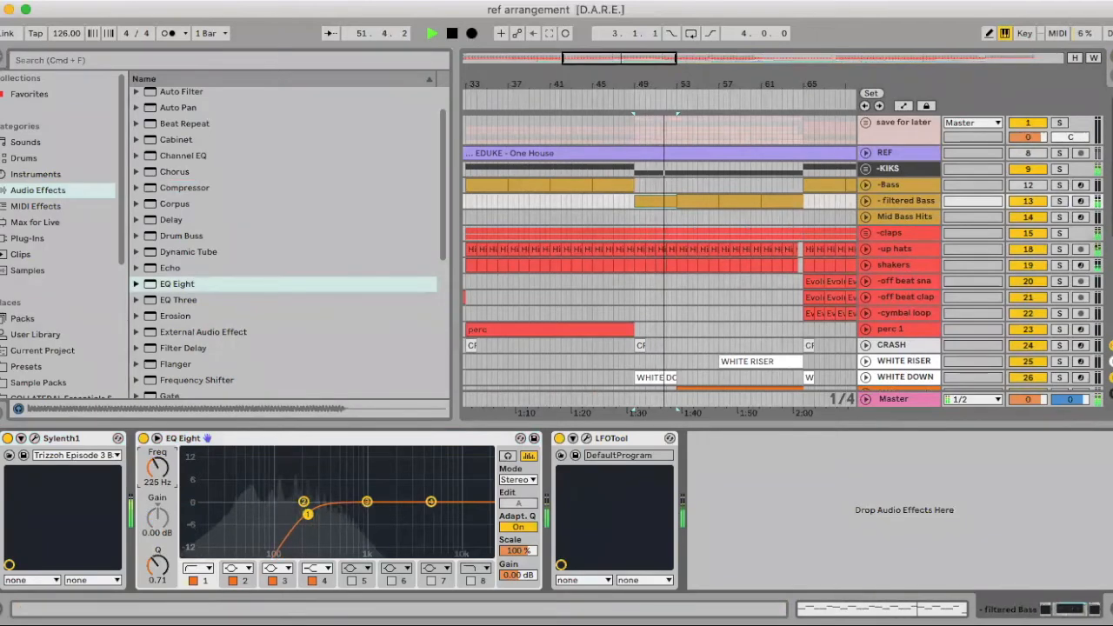
{"action": "key", "text": "space"}
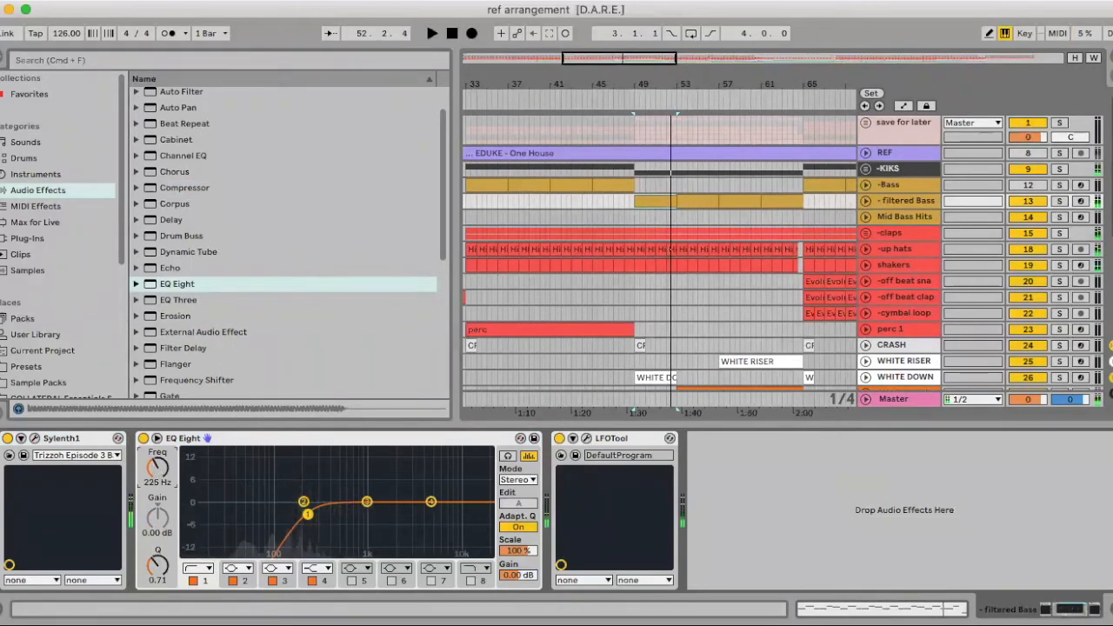
{"action": "key", "text": "super+alt+l"}
{"action": "key", "text": "super+alt+b"}
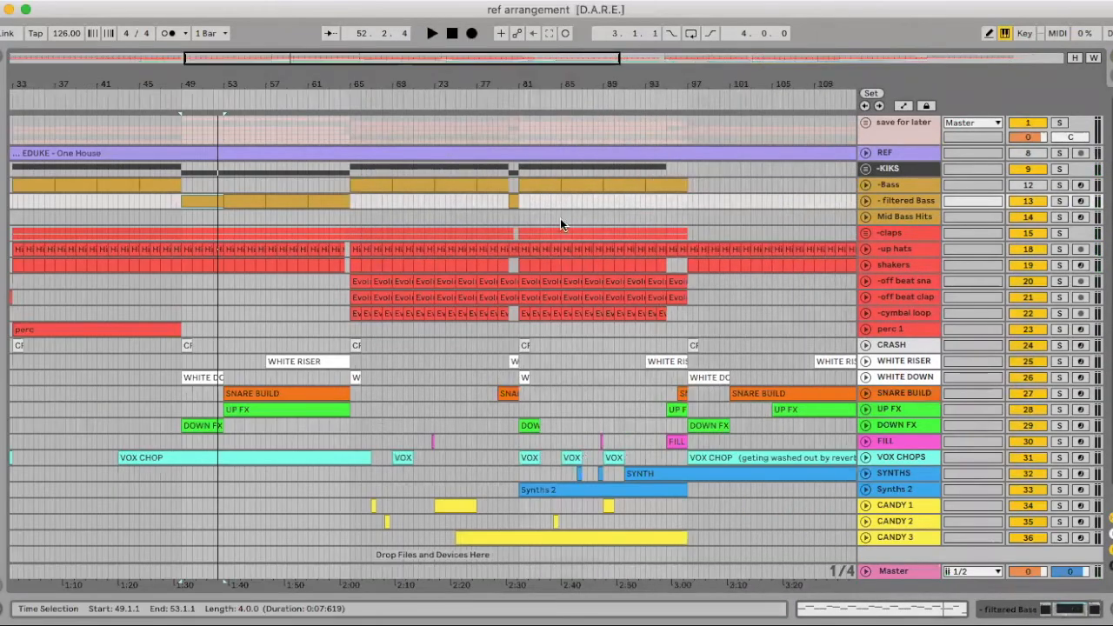
Audition the transition into bar 65 from 62.4.1, reactivating the -Bass track during playback
{"action": "scroll", "coordinate": [563, 236], "scroll_direction": "left", "scroll_amount": 5}
{"action": "left_click", "coordinate": [479, 213]}
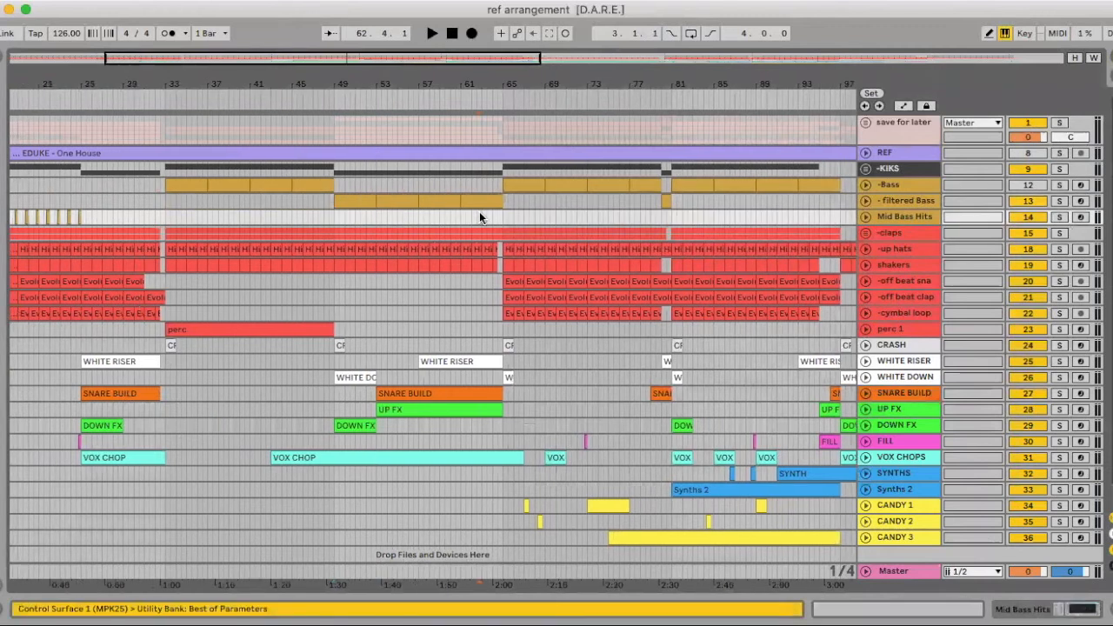
{"action": "key", "text": "space"}
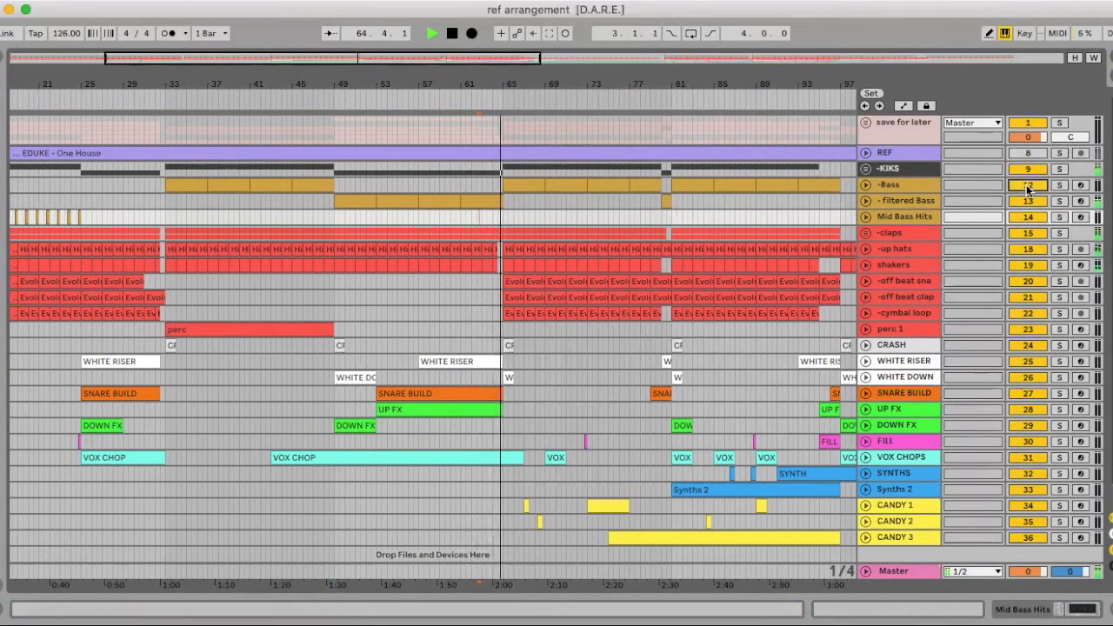
{"action": "scroll", "coordinate": [687, 181], "scroll_direction": "down", "scroll_amount": 1}
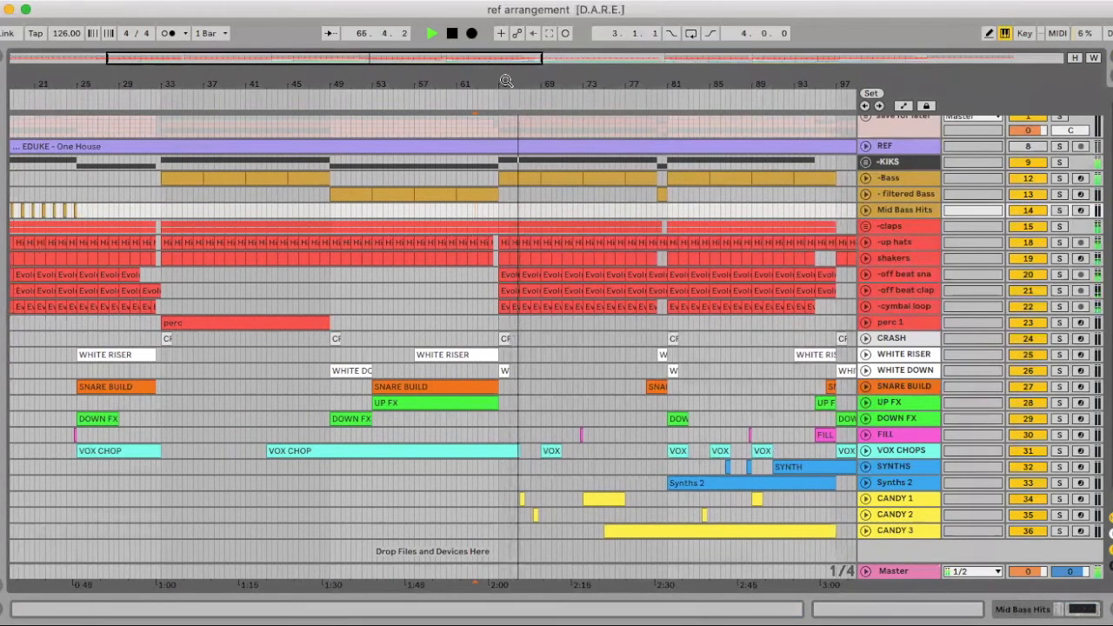
{"action": "left_click_drag", "start_coordinate": [505, 81], "coordinate": [293, 88]}
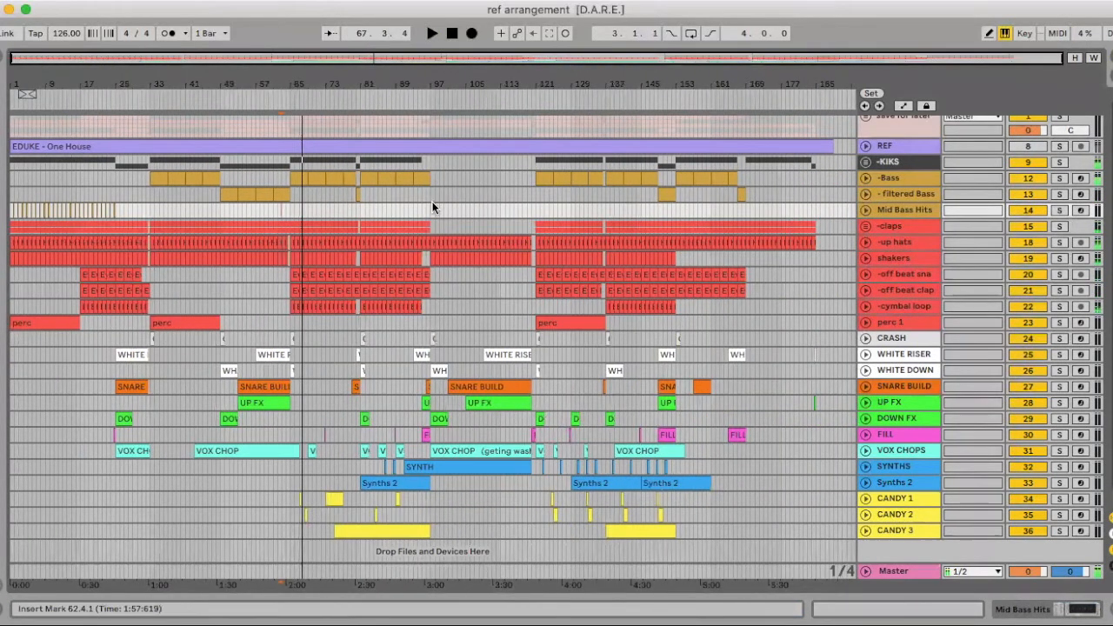
{"action": "scroll", "coordinate": [433, 207], "scroll_direction": "down", "scroll_amount": 1}
{"action": "left_click_drag", "start_coordinate": [129, 75], "coordinate": [338, 203]}
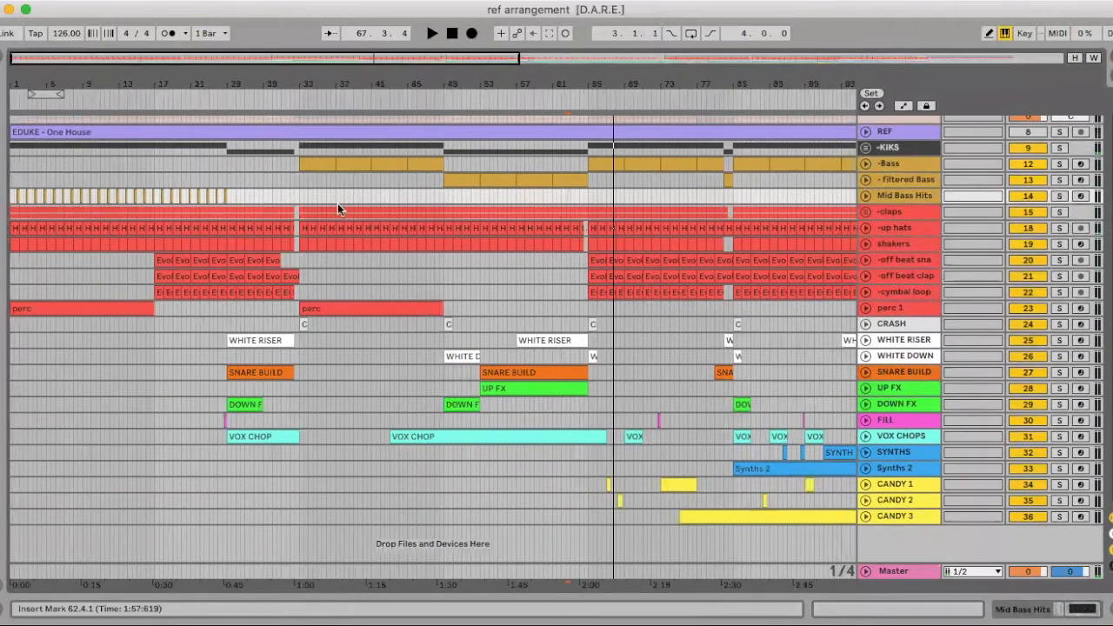
Set the arrangement's fixed grid to 8 bars
{"action": "right_click", "coordinate": [401, 182]}
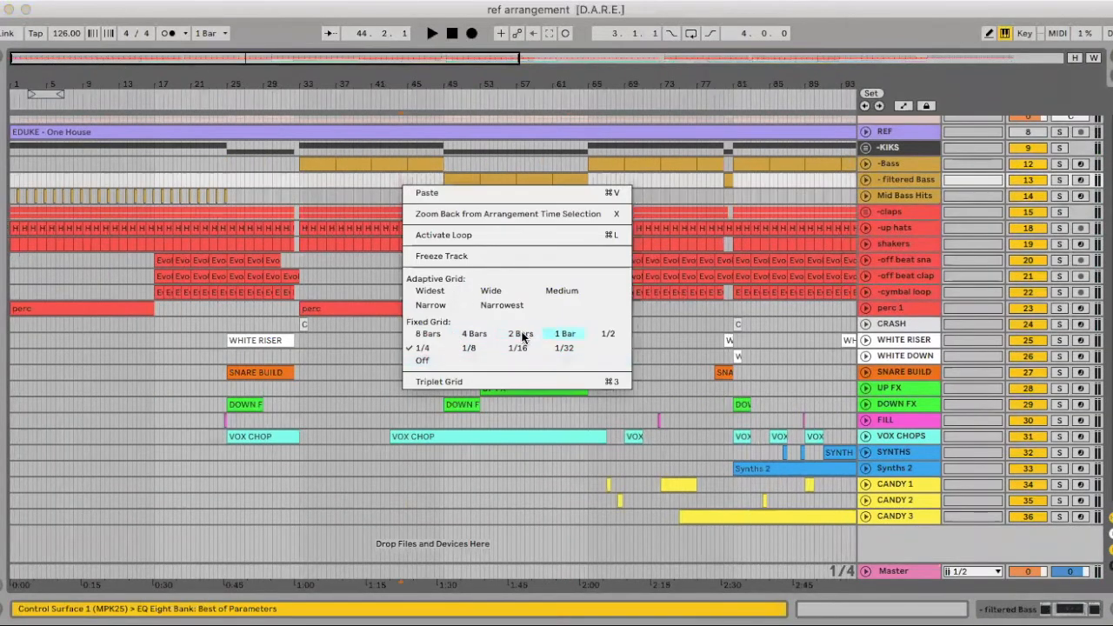
{"action": "left_click", "coordinate": [434, 334]}
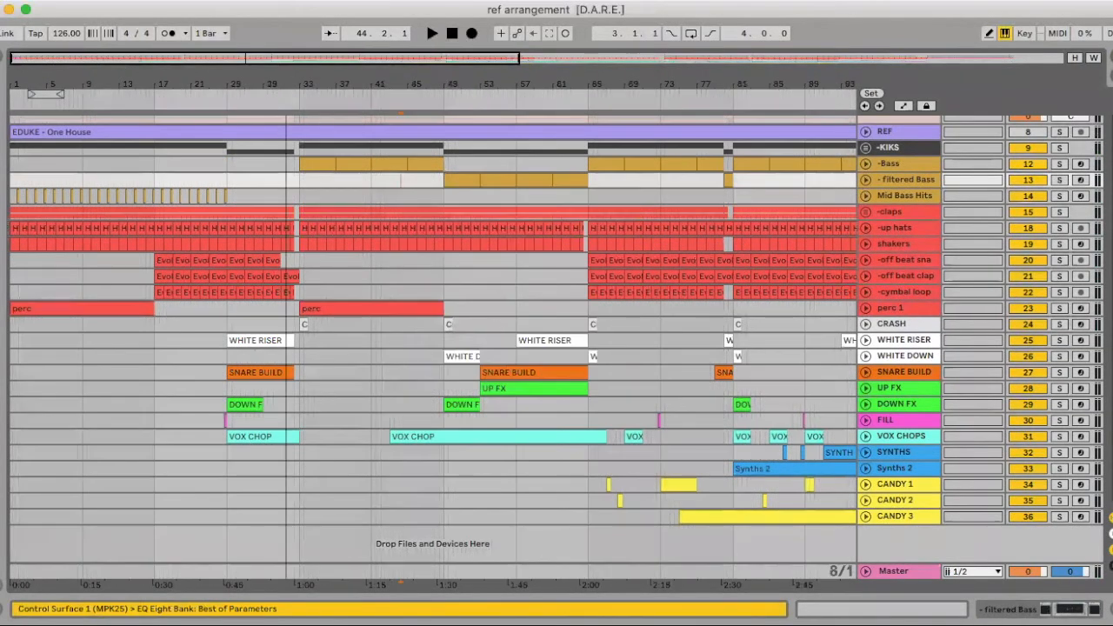
{"action": "left_click_drag", "start_coordinate": [286, 85], "coordinate": [144, 209]}
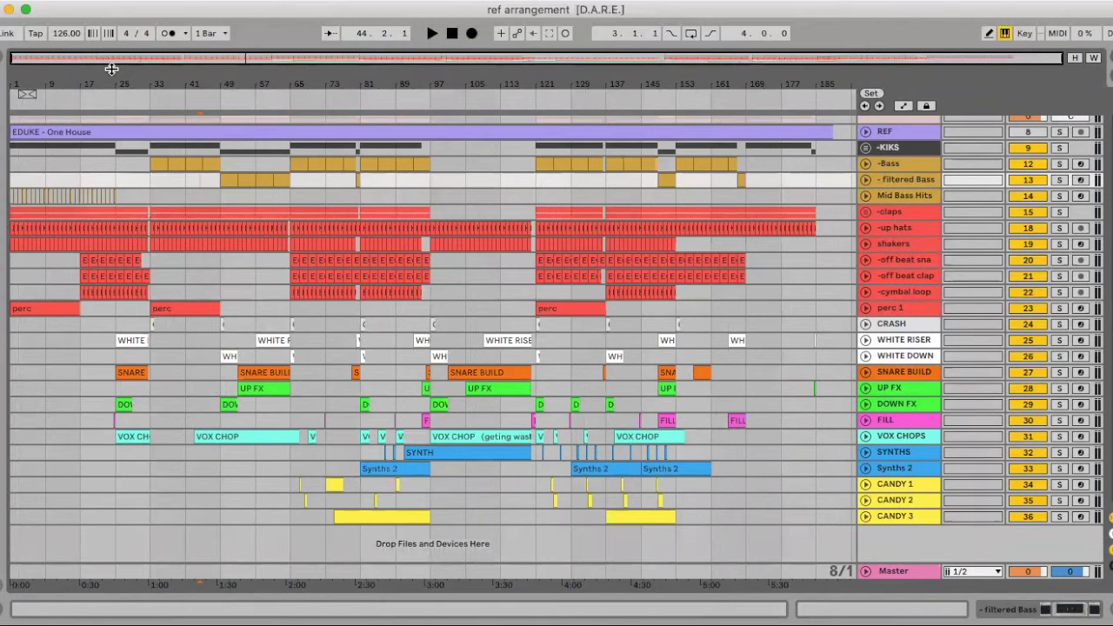
{"action": "scroll", "coordinate": [352, 180], "scroll_direction": "up", "scroll_amount": 1}
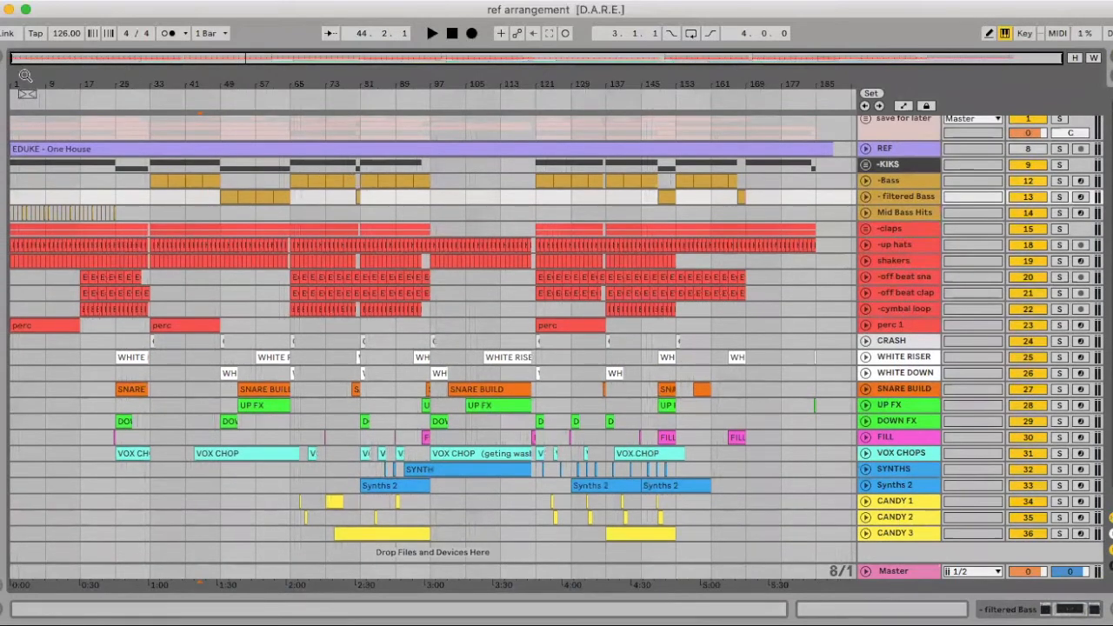
{"action": "left_click_drag", "start_coordinate": [25, 76], "coordinate": [42, 65]}
Insert a MIDI track below Mid Bass Hits, color it gold like the other bass tracks, and name it -mid bass hits
{"action": "left_click", "coordinate": [894, 213]}
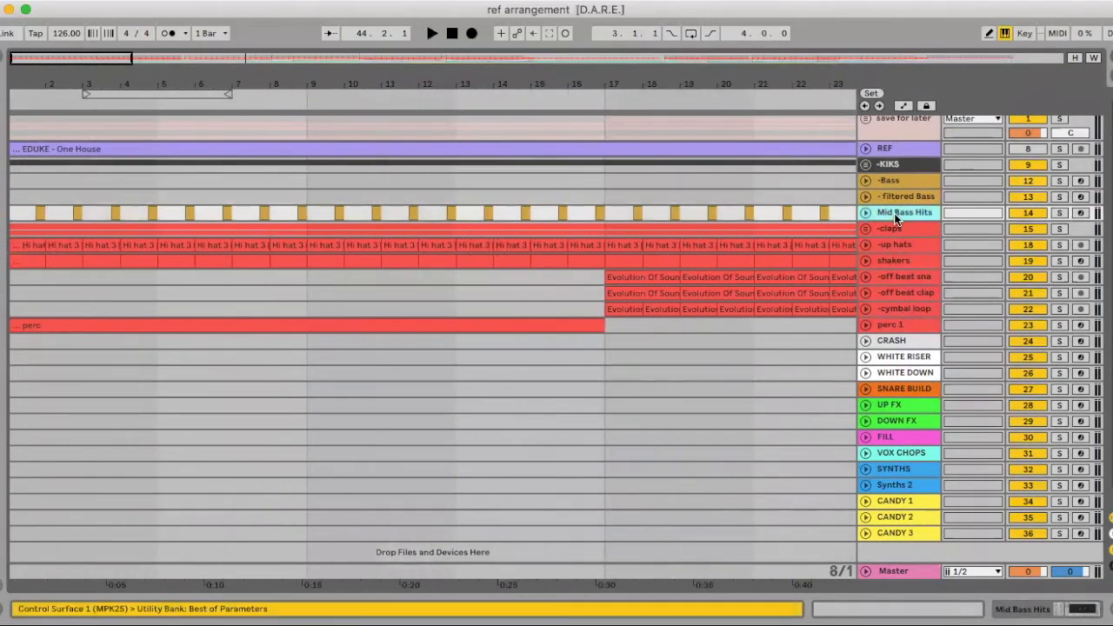
{"action": "key", "text": "super+shift+t"}
{"action": "right_click", "coordinate": [892, 229]}
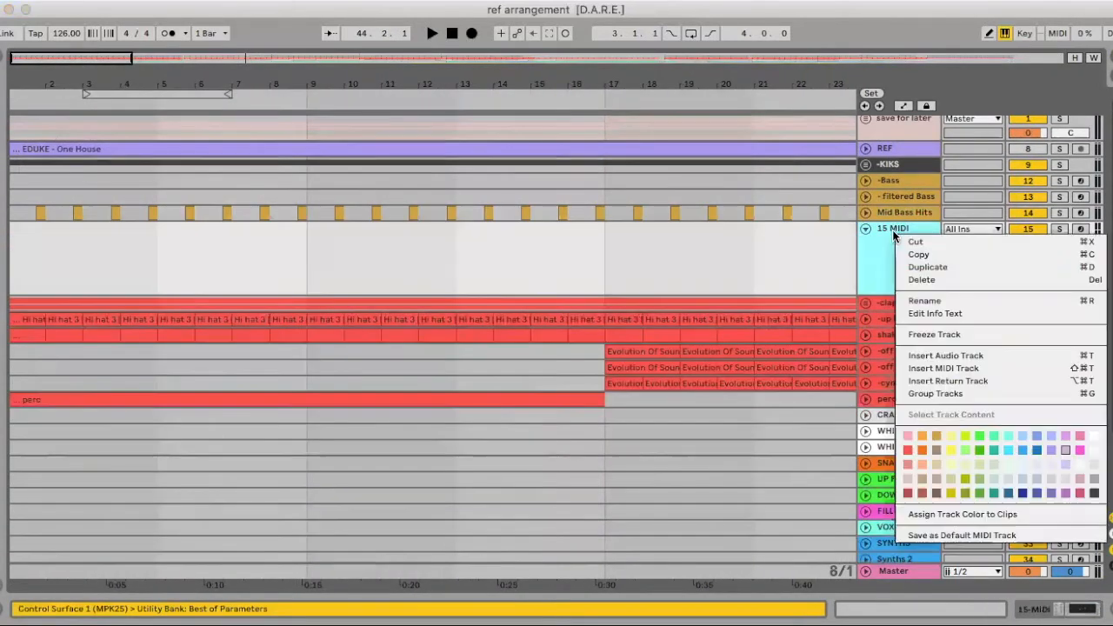
{"action": "left_click", "coordinate": [936, 436]}
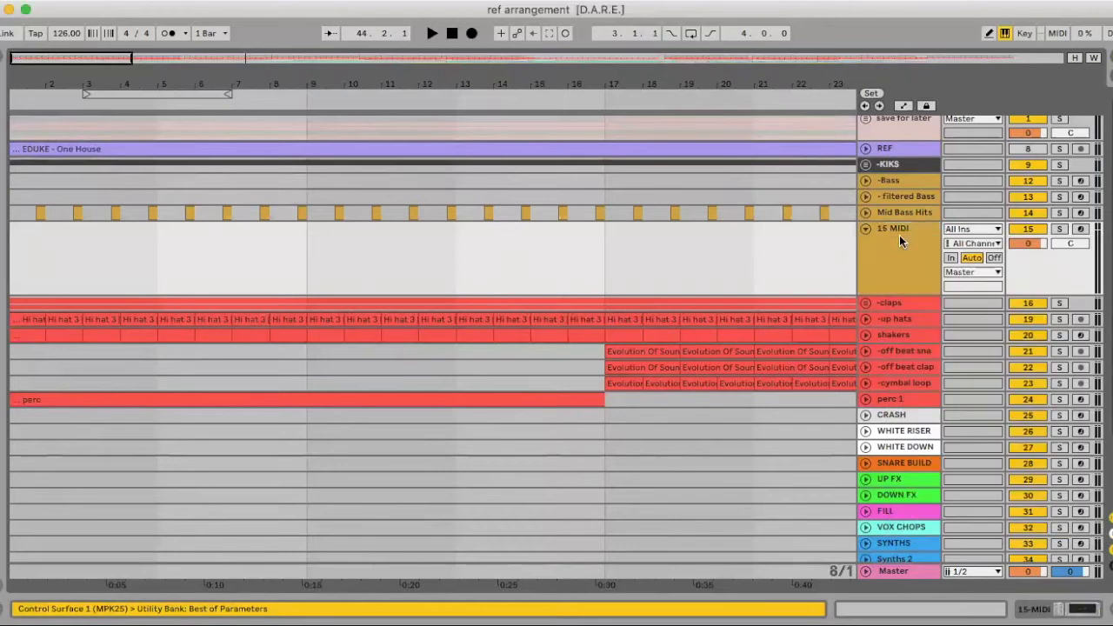
{"action": "key", "text": "super+z"}
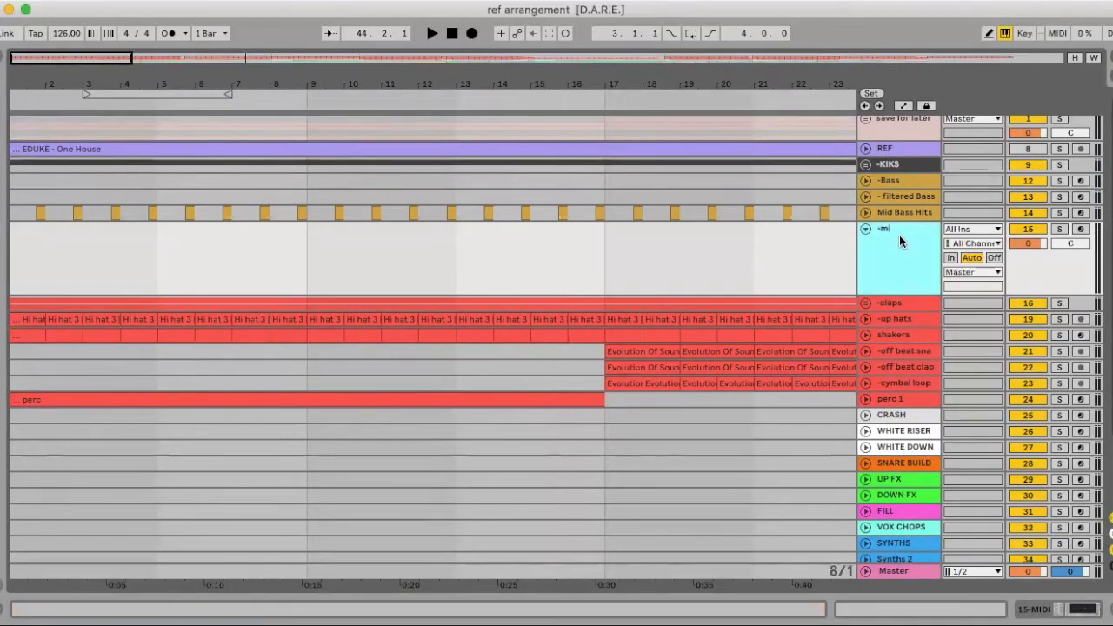
{"action": "type", "text": "ss hits"}
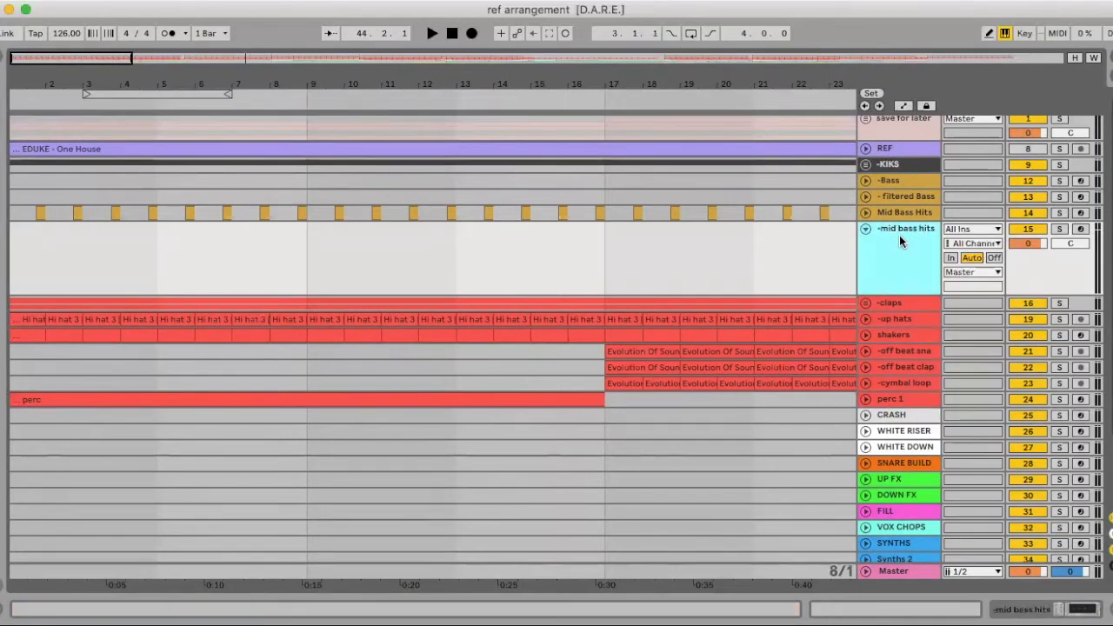
Set the arrangement's fixed grid to 1/4
{"action": "right_click", "coordinate": [42, 232]}
{"action": "left_click", "coordinate": [213, 386]}
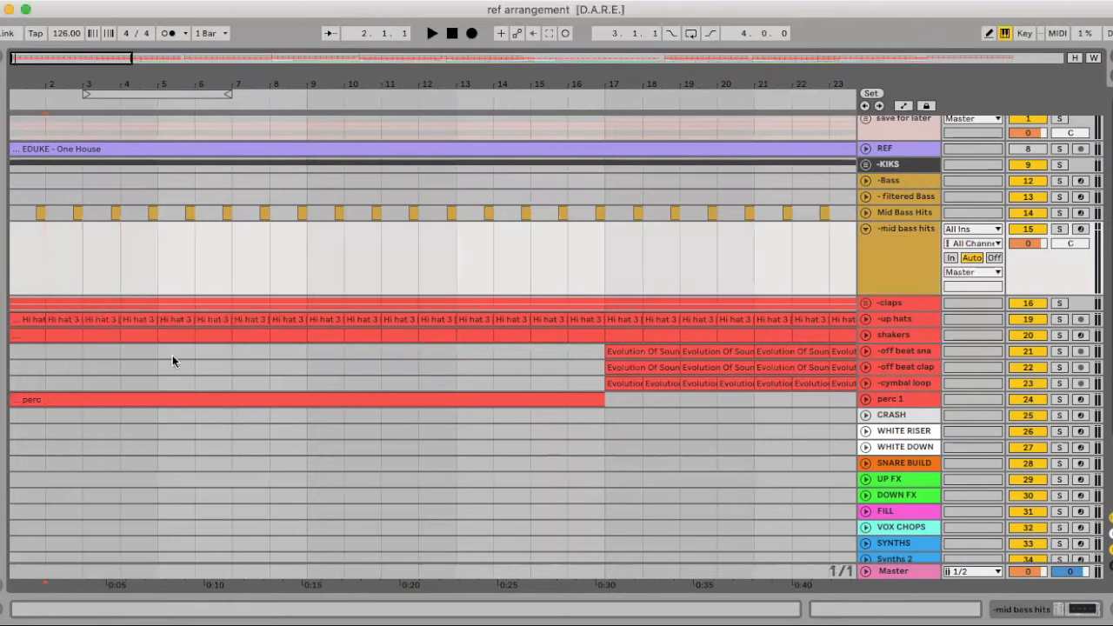
{"action": "right_click", "coordinate": [40, 250]}
{"action": "left_click", "coordinate": [71, 413]}
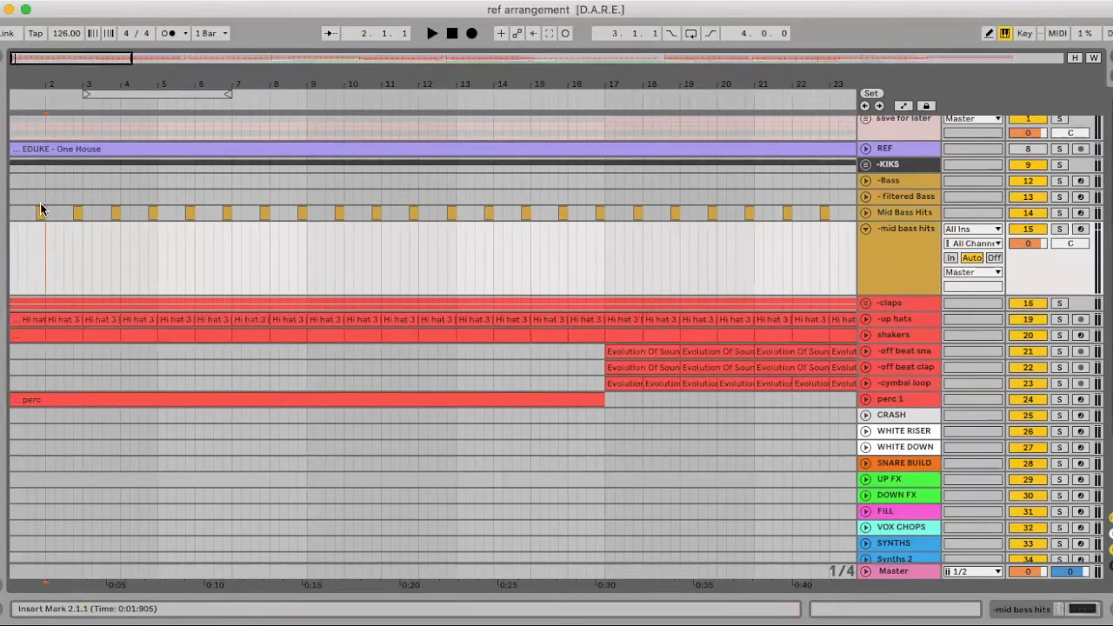
Unfold and solo the REF track, and audition it at the first Mid Bass Hits clip, starting at 1.4.1
{"action": "left_click", "coordinate": [865, 153]}
{"action": "left_click", "coordinate": [41, 272]}
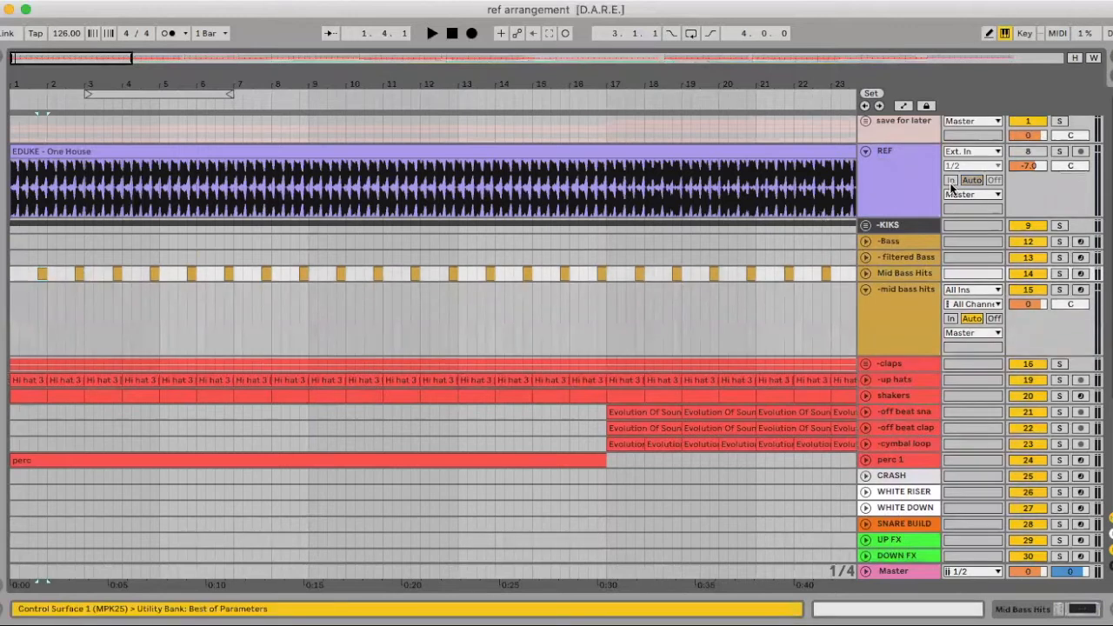
{"action": "scroll", "coordinate": [1061, 152], "scroll_direction": "down", "scroll_amount": 1}
{"action": "left_click", "coordinate": [1060, 150]}
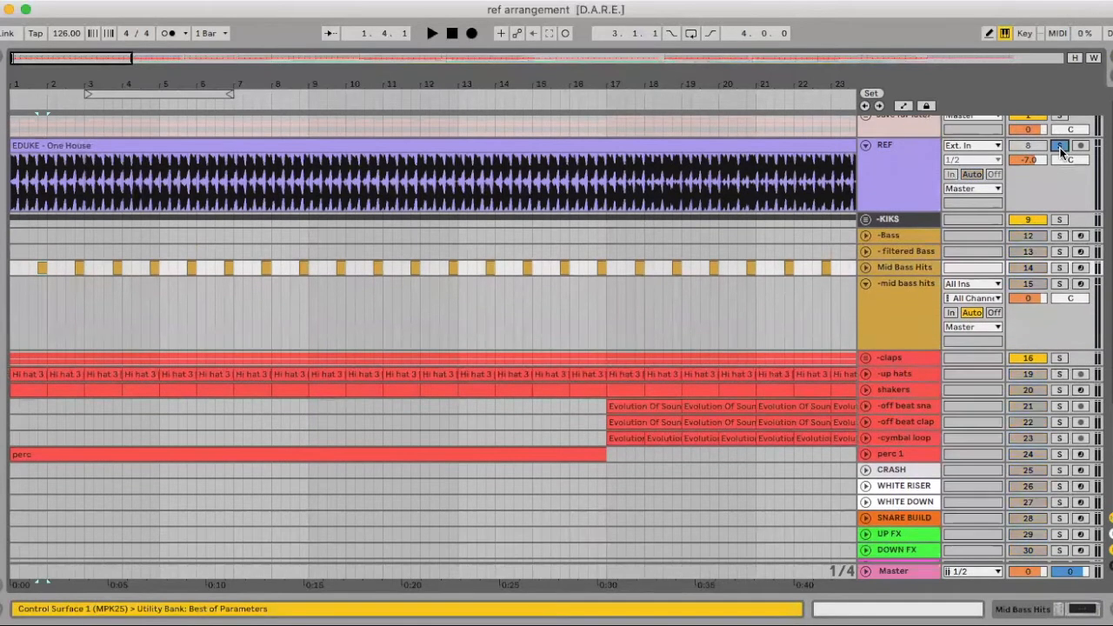
{"action": "key", "text": "space"}
{"action": "key", "text": "space"}
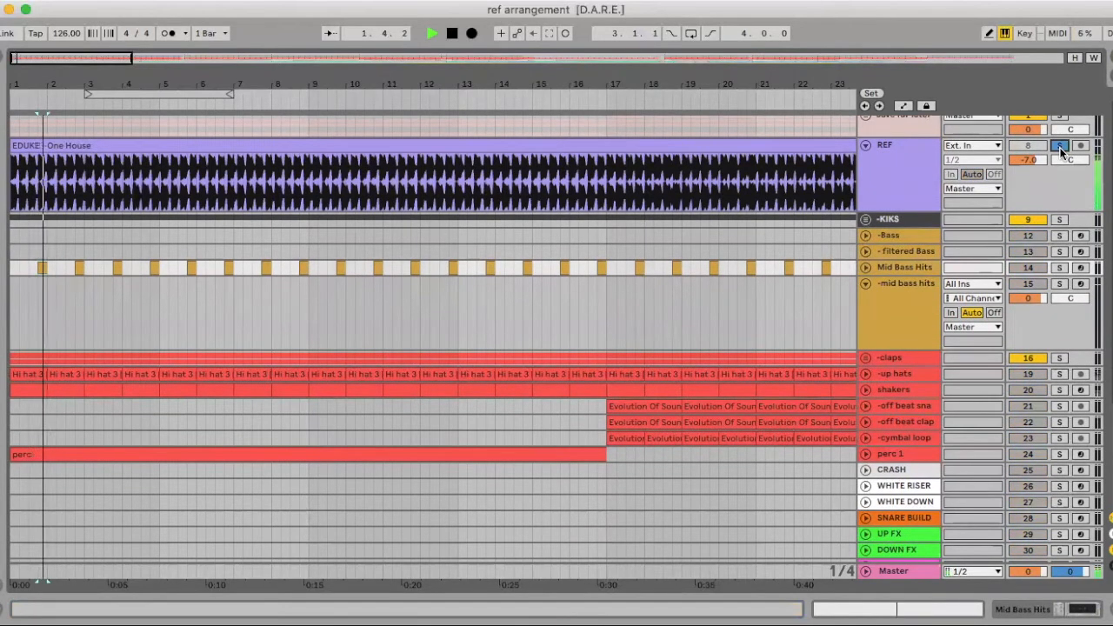
Insert an empty one-beat MIDI clip at 1.4.1 on -mid bass hits, under the first Mid Bass Hits clip
{"action": "mouse_move", "coordinate": [51, 85]}
{"action": "left_mouse_down"}
{"action": "mouse_move", "coordinate": [56, 330]}
{"action": "mouse_move", "coordinate": [79, 296]}
{"action": "left_mouse_up"}
{"action": "scroll", "coordinate": [56, 333], "scroll_direction": "left", "scroll_amount": 1}
{"action": "left_click", "coordinate": [69, 294]}
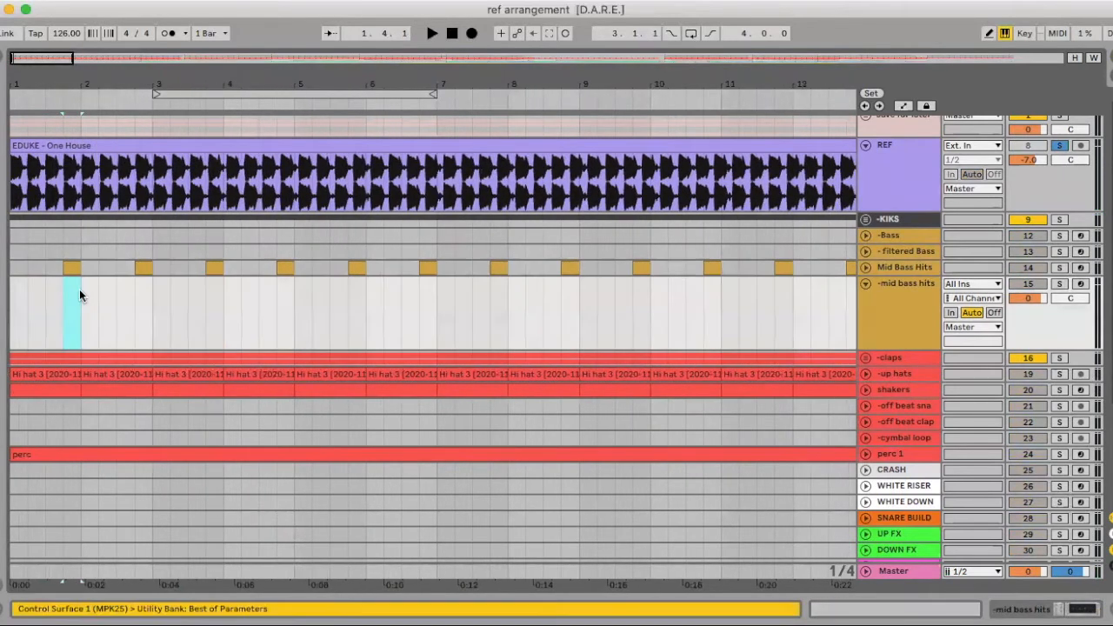
{"action": "key", "text": "super+shift+m"}
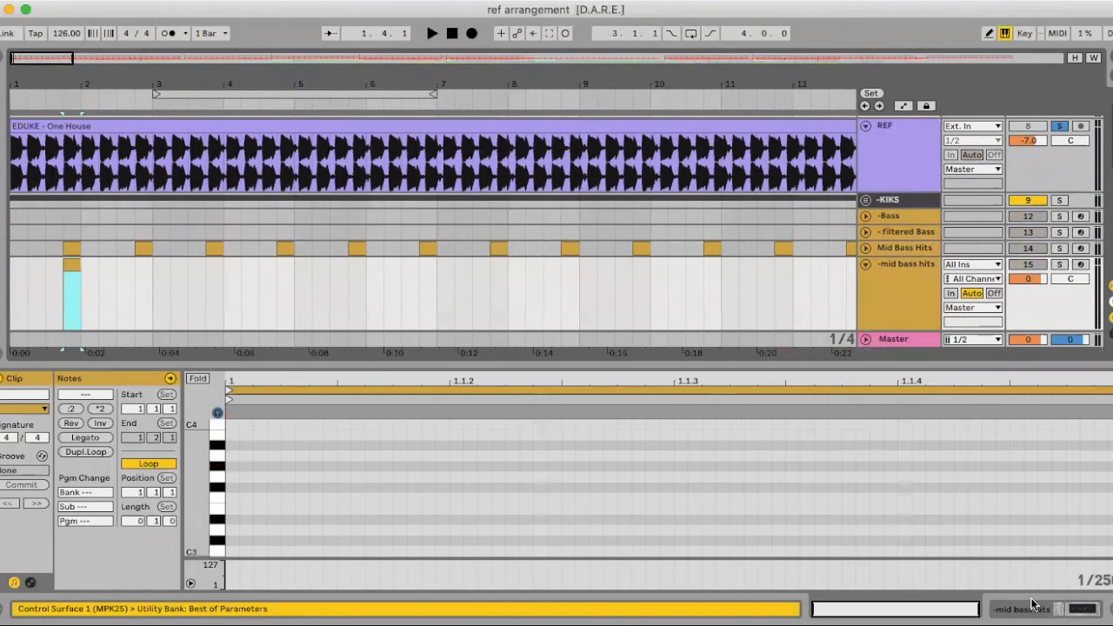
Add a short G3 note to the new clip, audition the reference, and place the note at 1.1.3
{"action": "left_click", "coordinate": [232, 476]}
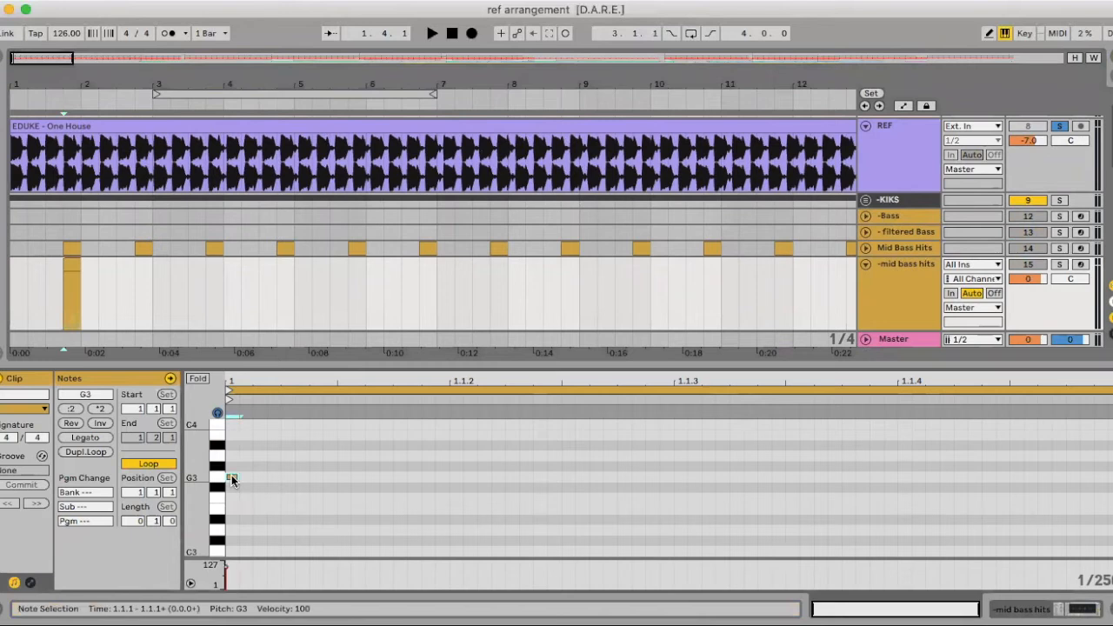
{"action": "key", "text": "space"}
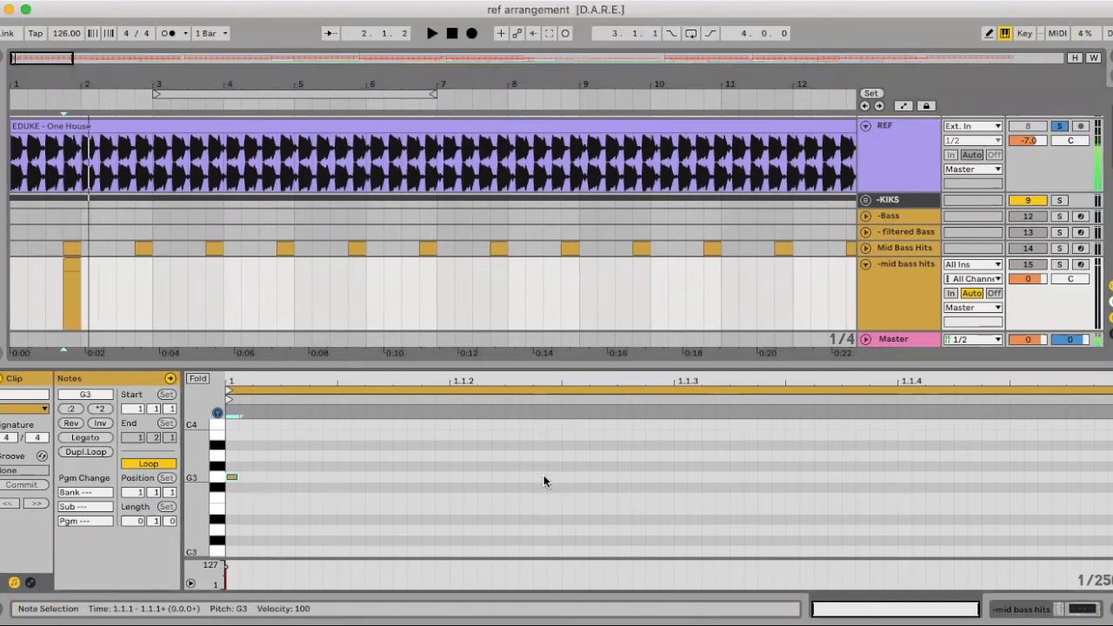
{"action": "key", "text": "space"}
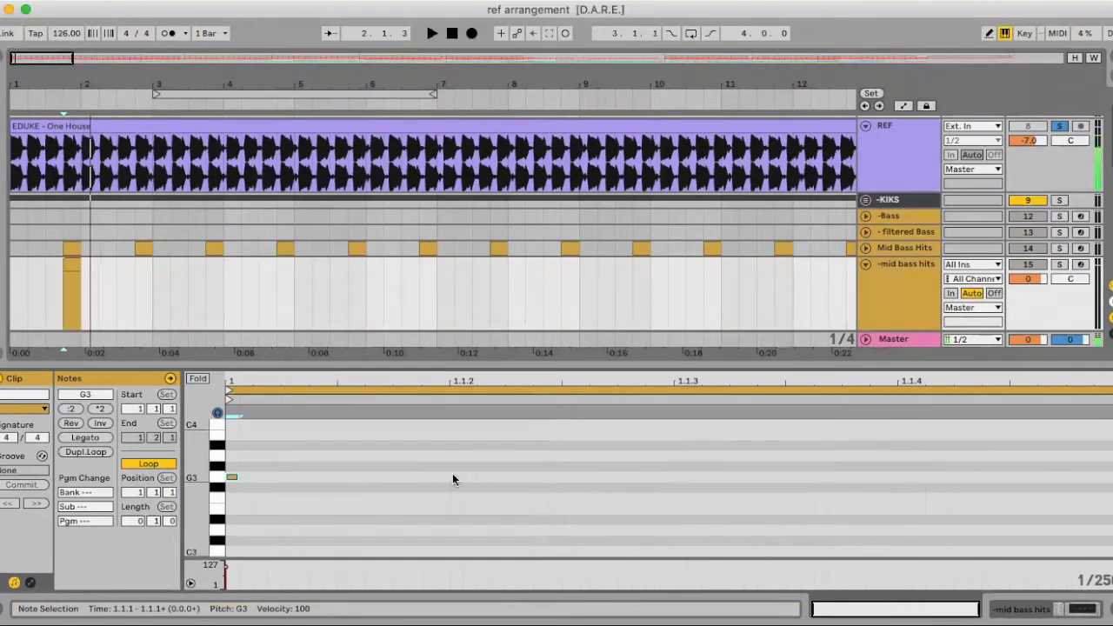
{"action": "left_click_drag", "start_coordinate": [233, 477], "coordinate": [687, 469]}
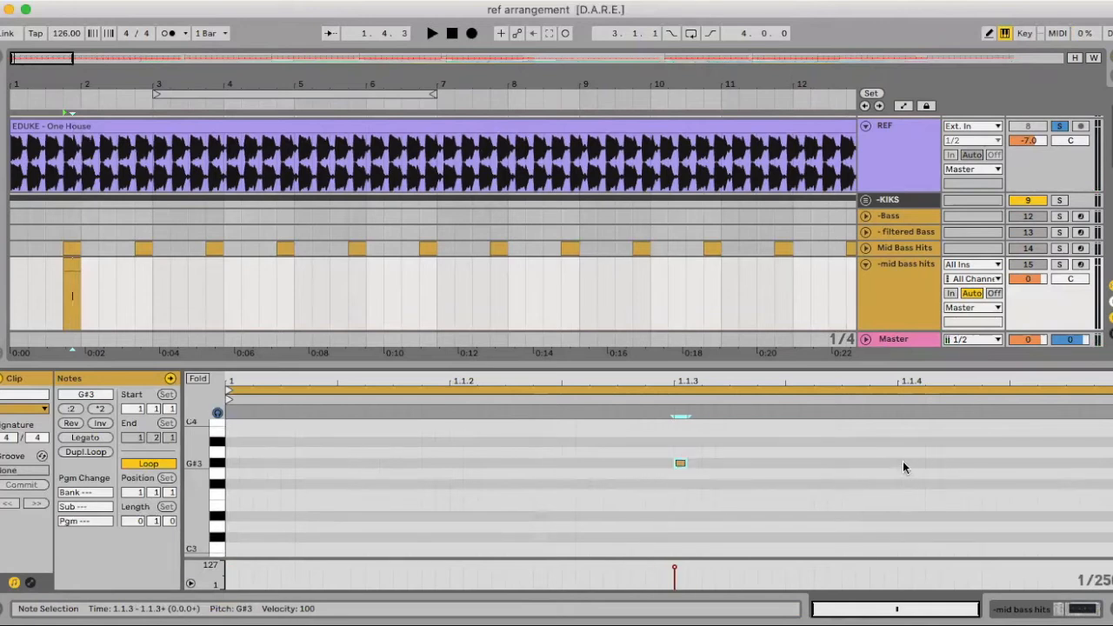
{"action": "key", "text": "Down"}
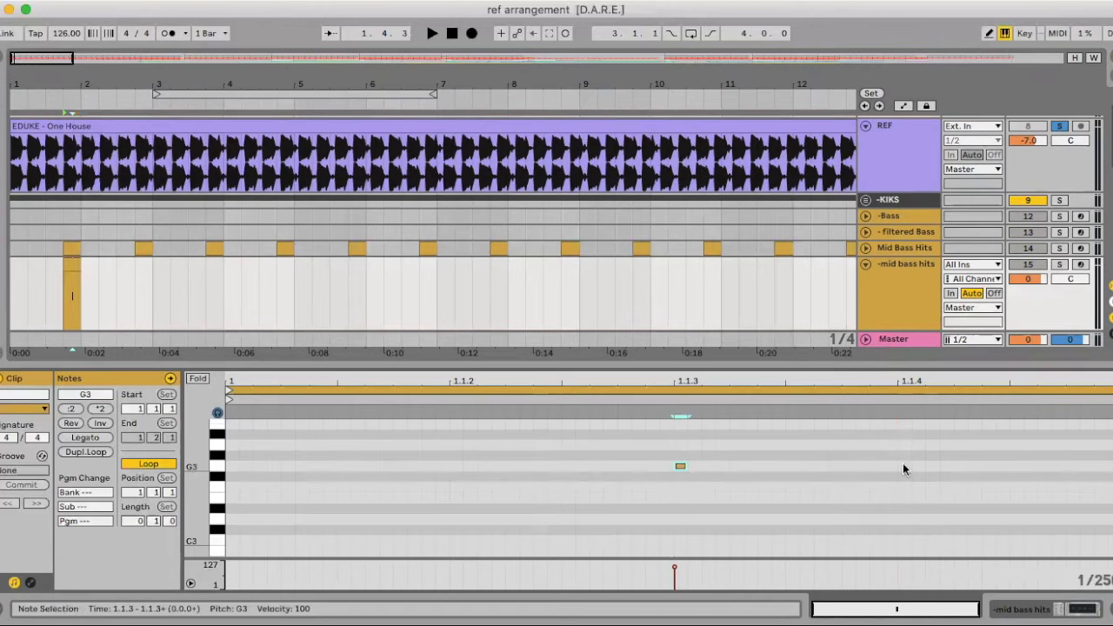
Add a second G3 note at 1.1.4, lengthen both notes to about half a sixteenth, and audition the reference
{"action": "double_click", "coordinate": [908, 466]}
{"action": "left_click_drag", "start_coordinate": [924, 449], "coordinate": [781, 467]}
{"action": "key", "text": "space"}
{"action": "key", "text": "space"}
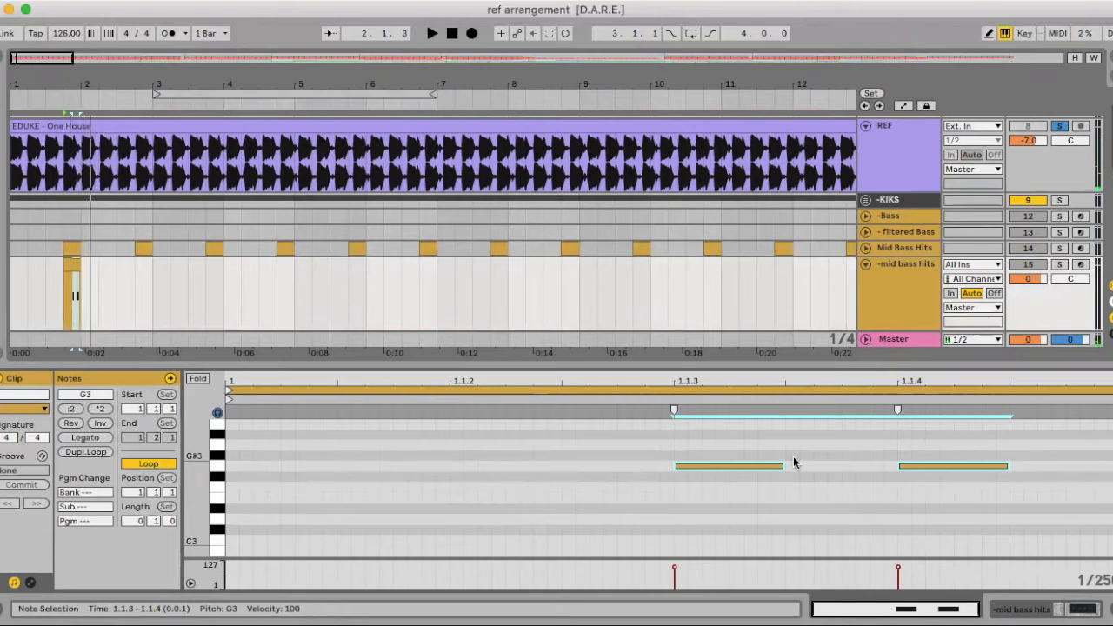
Move the second G3 note slightly ahead of 1.1.4, add a third G3 note midway after 1.1.4, and audition the reference
{"action": "scroll", "coordinate": [793, 459], "scroll_direction": "up", "scroll_amount": 1}
{"action": "left_click_drag", "start_coordinate": [968, 472], "coordinate": [893, 475]}
{"action": "left_click", "coordinate": [872, 476]}
{"action": "left_click", "coordinate": [1019, 474]}
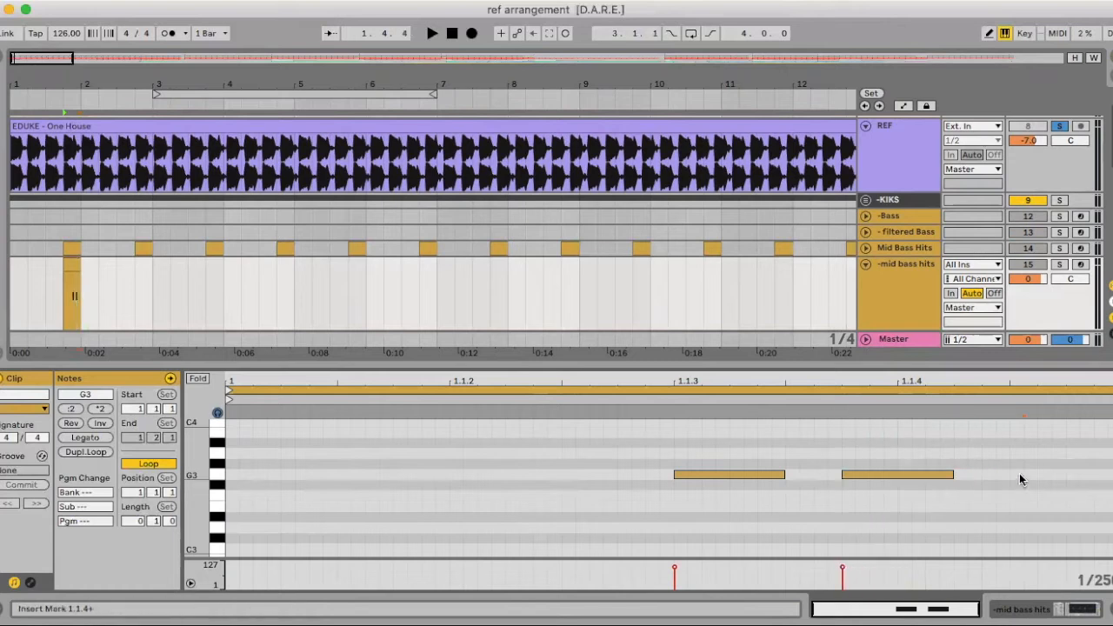
{"action": "double_click", "coordinate": [1011, 475]}
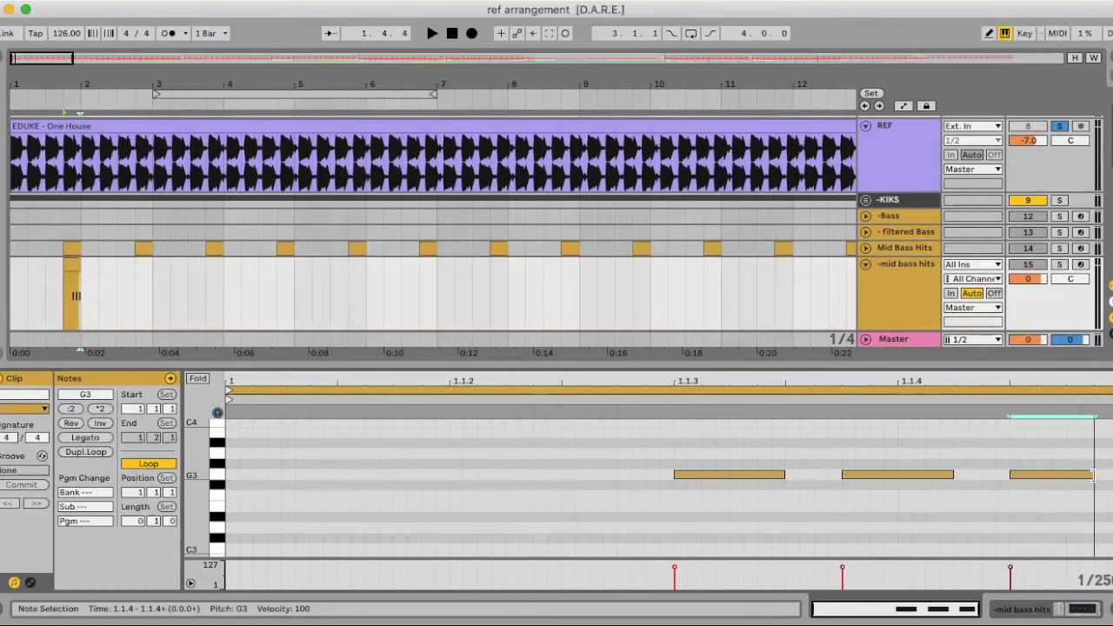
{"action": "key", "text": "space"}
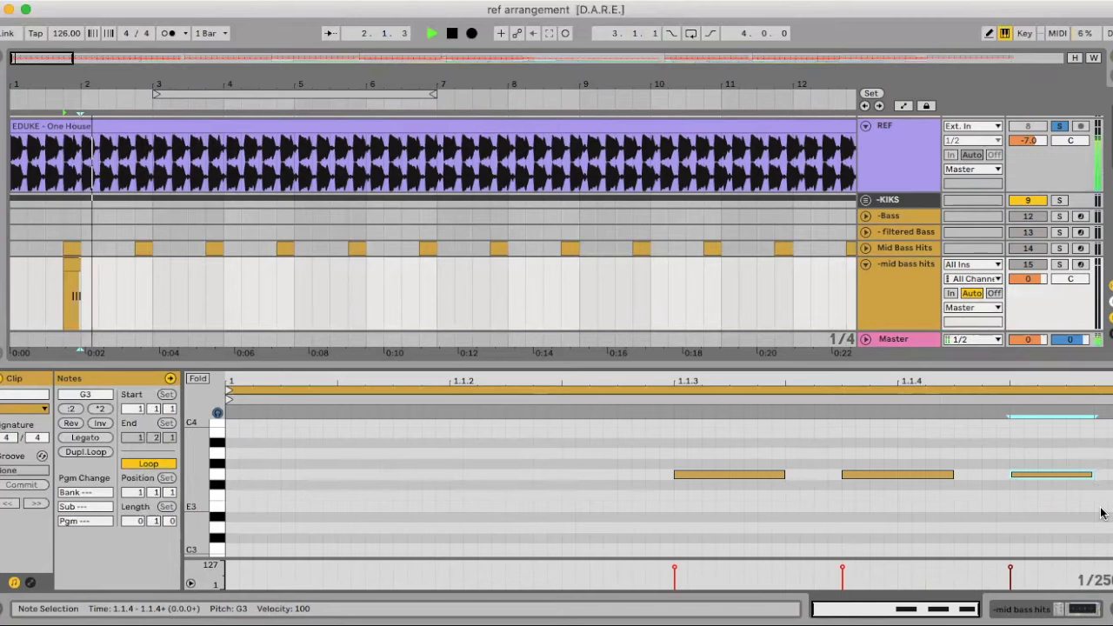
{"action": "key", "text": "space"}
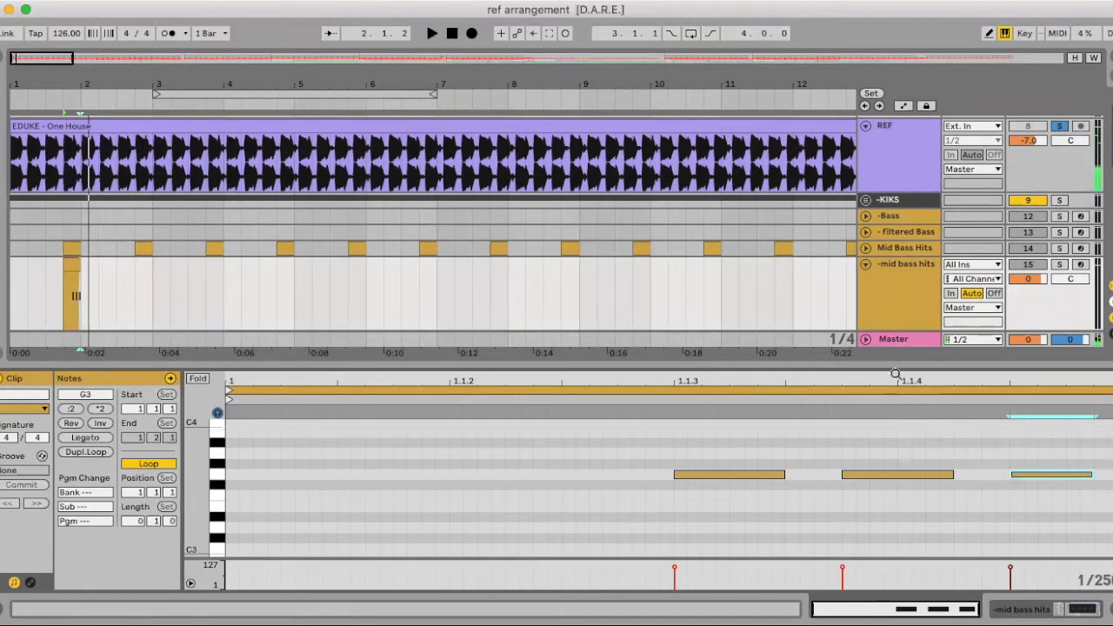
Solo -mid bass hits and load an Operator instrument ahead of its Utility and EQ Eight devices
{"action": "key", "text": "super+alt+l"}
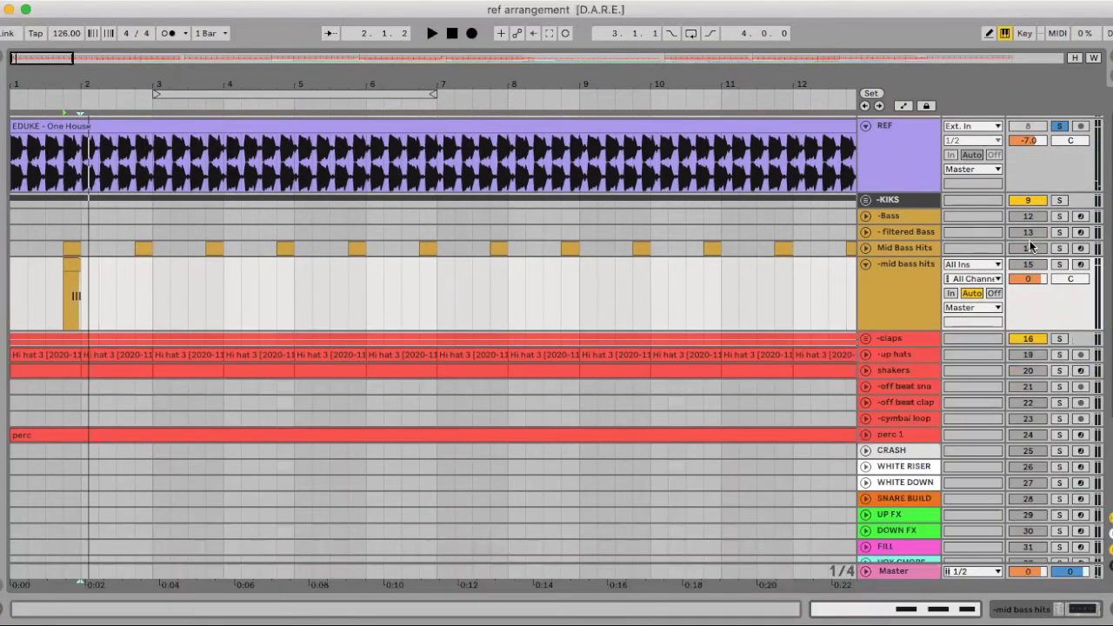
{"action": "double_click", "coordinate": [895, 279]}
{"action": "left_click", "coordinate": [1059, 263]}
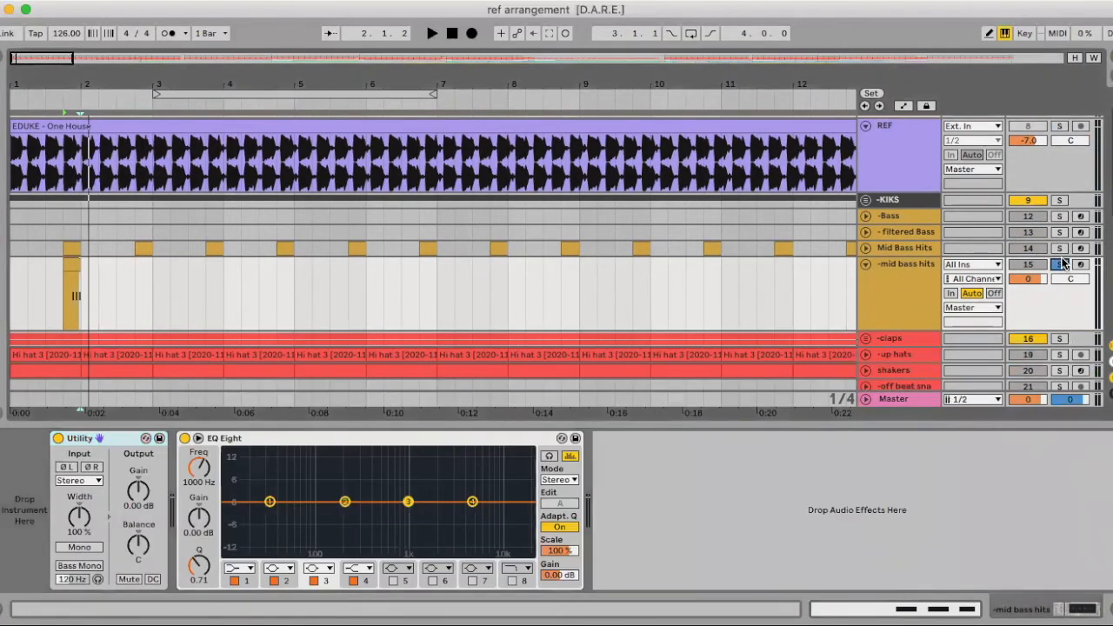
{"action": "key", "text": "super+alt+b"}
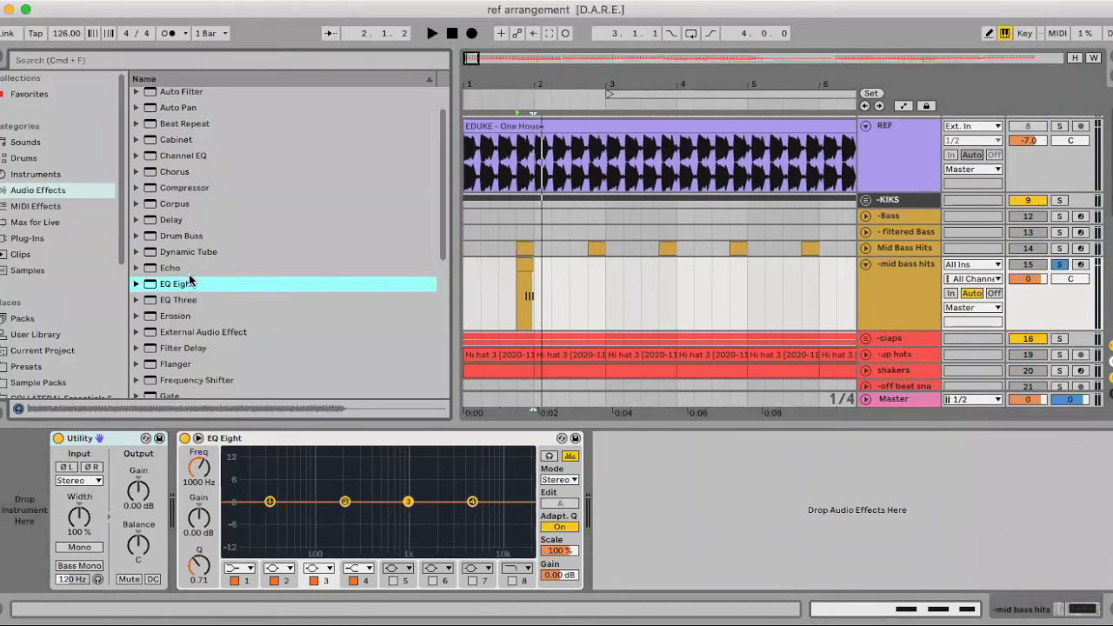
{"action": "left_click", "coordinate": [26, 175]}
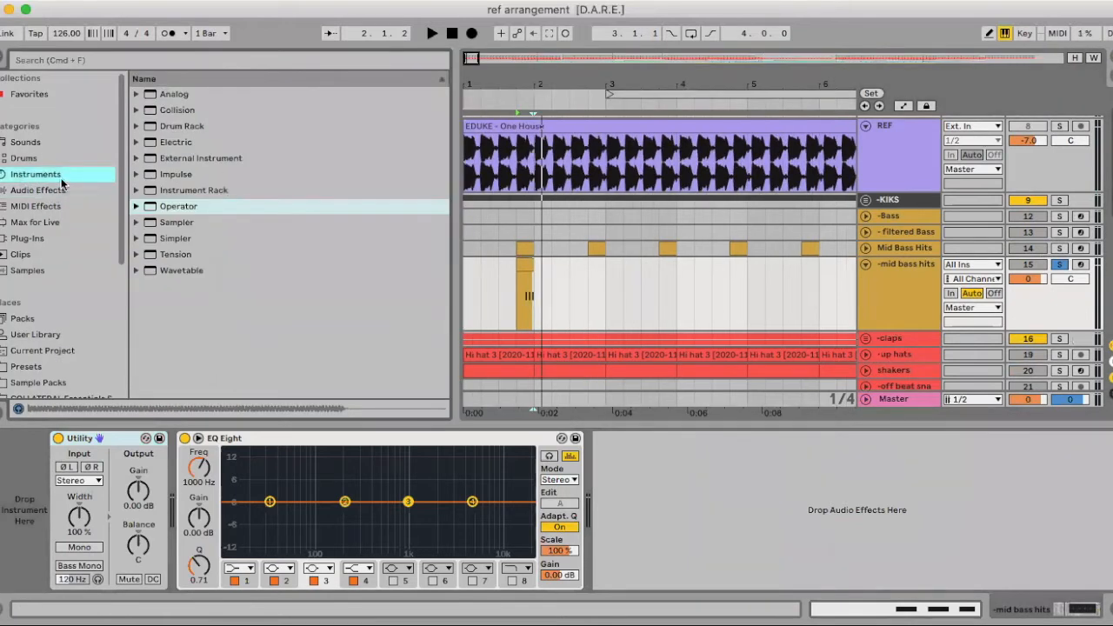
{"action": "left_click_drag", "start_coordinate": [149, 207], "coordinate": [4, 565]}
{"action": "left_click_drag", "start_coordinate": [16, 525], "coordinate": [17, 532]}
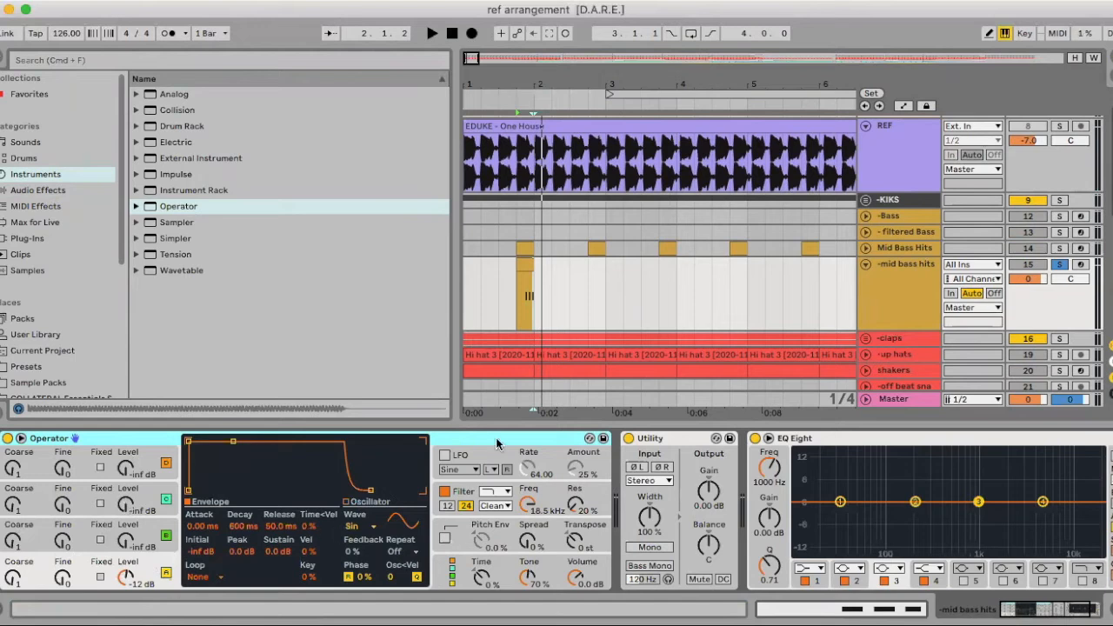
Set the fixed grid to 1/8 and audition the -mid bass hits clip from 1.4.3
{"action": "left_click", "coordinate": [525, 282]}
{"action": "right_click", "coordinate": [563, 298]}
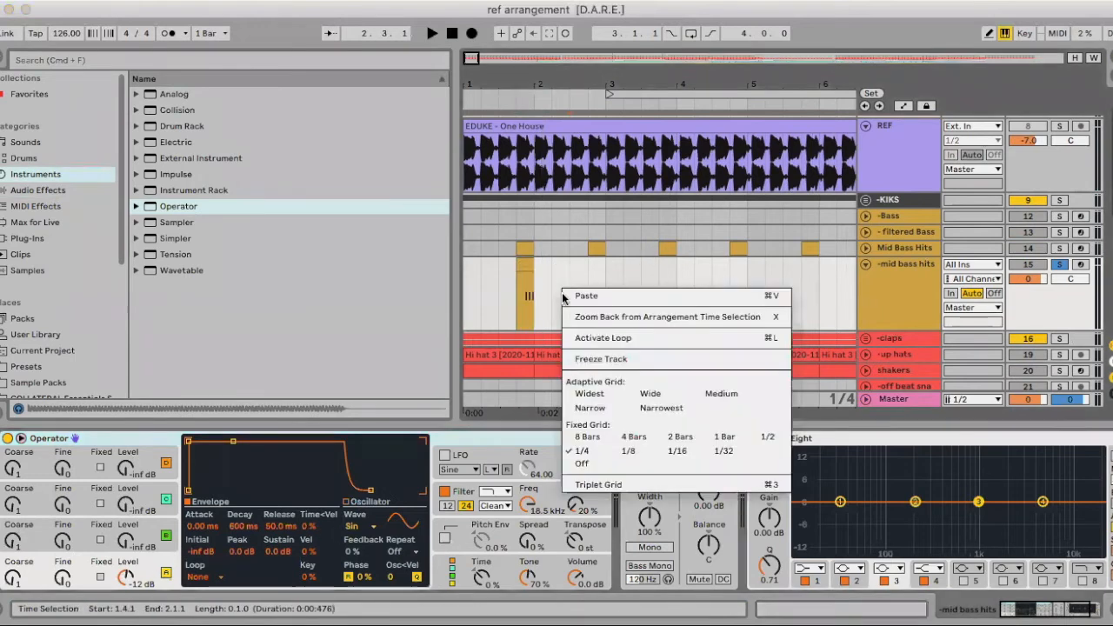
{"action": "left_click", "coordinate": [626, 451]}
{"action": "left_click", "coordinate": [526, 307]}
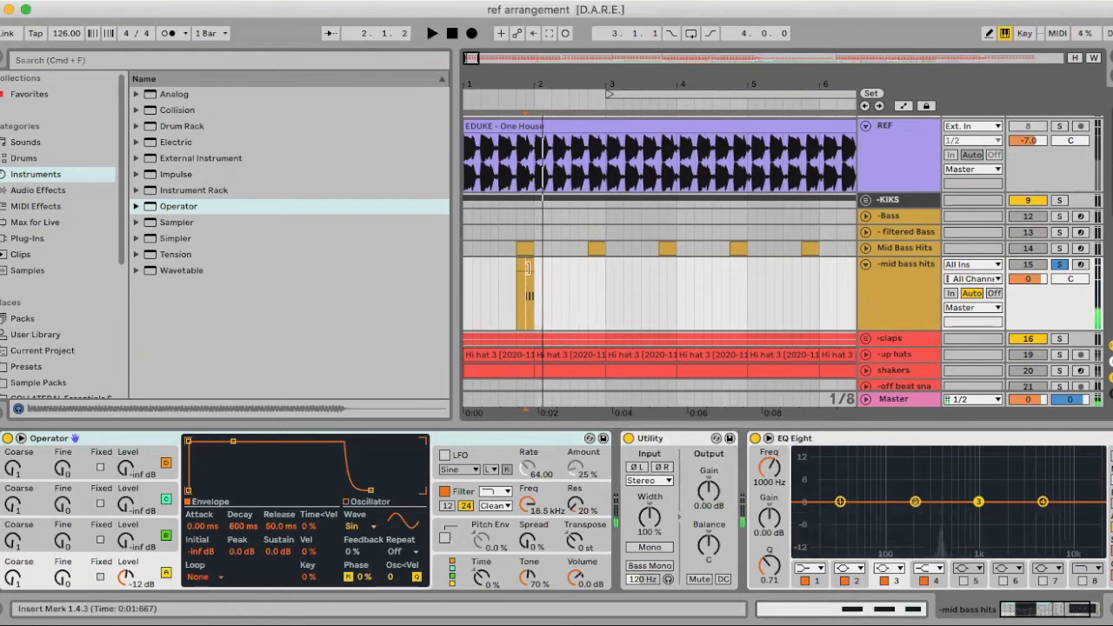
Transpose all three G3 notes in the -mid bass hits clip down two octaves to G1, then unsolo the track and audition it
{"action": "left_click", "coordinate": [525, 263]}
{"action": "double_click", "coordinate": [526, 287]}
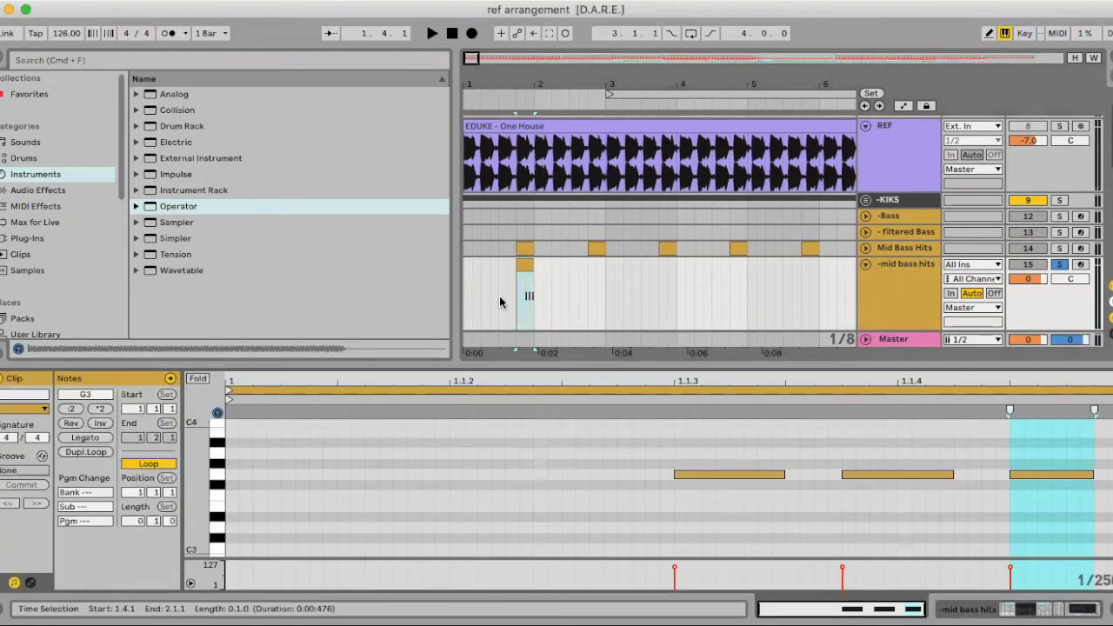
{"action": "left_click", "coordinate": [222, 477]}
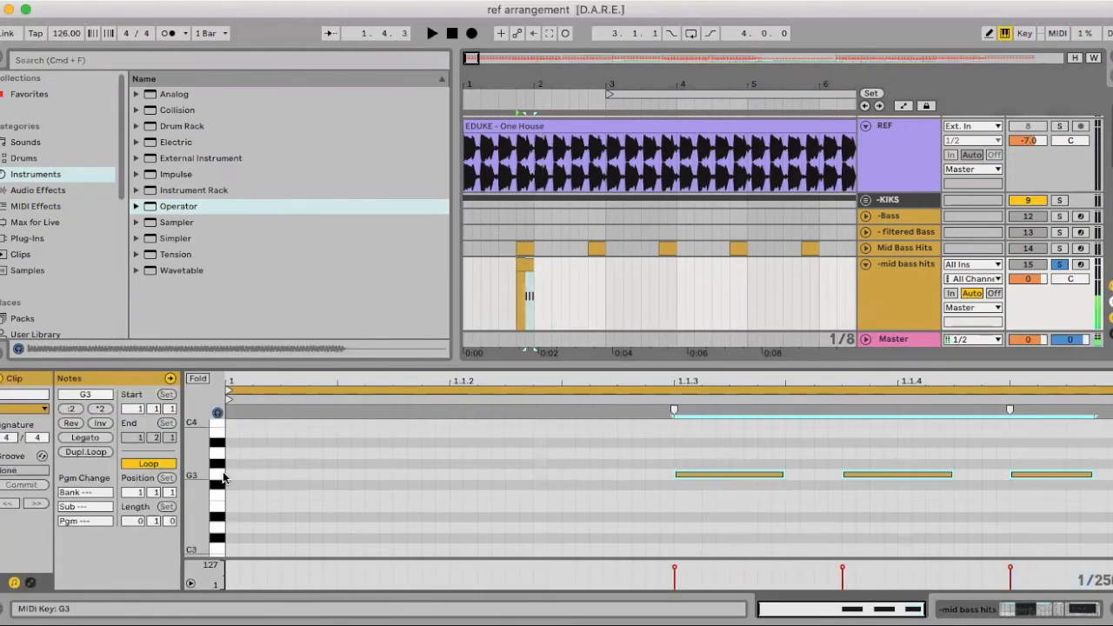
{"action": "key", "text": "shift+Down"}
{"action": "key", "text": "shift+Down"}
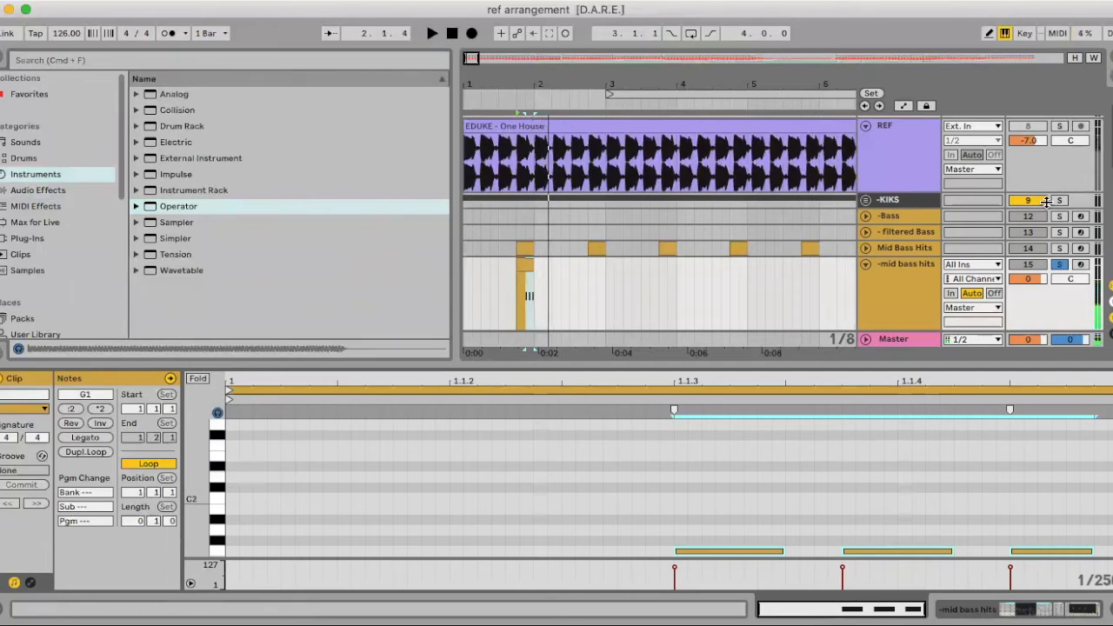
{"action": "left_click", "coordinate": [1060, 264]}
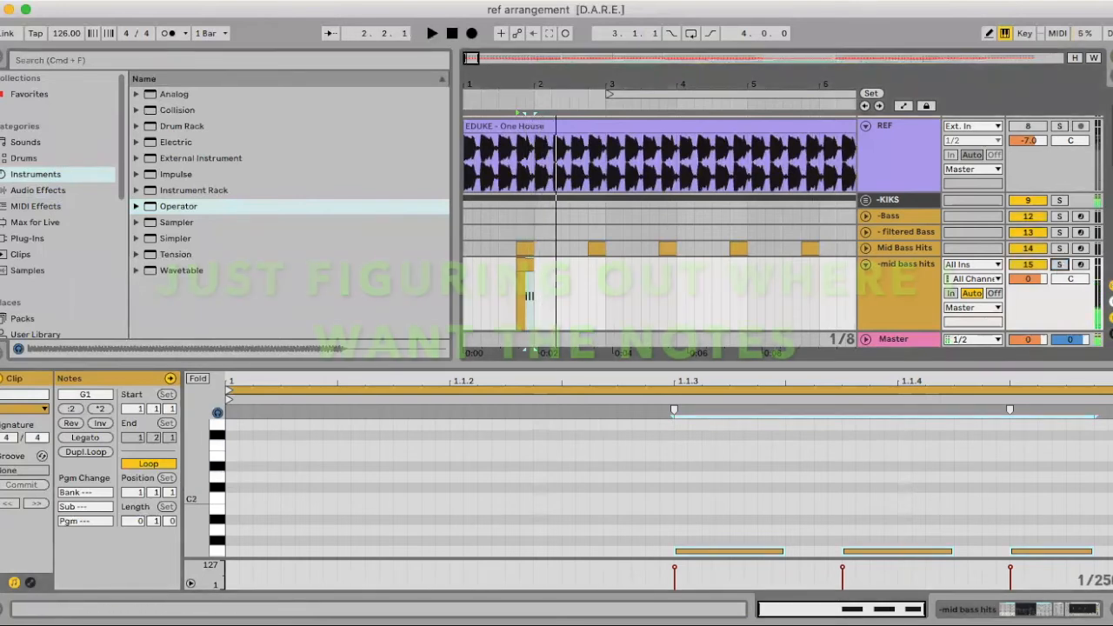
{"action": "key", "text": "space"}
Reposition the G1 notes and delete the extra one, leaving two notes that start at 1.1.3 and 1.1.4
{"action": "left_click", "coordinate": [746, 552]}
{"action": "left_click_drag", "start_coordinate": [747, 550], "coordinate": [634, 539]}
{"action": "left_click_drag", "start_coordinate": [885, 552], "coordinate": [828, 550]}
{"action": "left_click_drag", "start_coordinate": [663, 530], "coordinate": [749, 536]}
{"action": "left_click_drag", "start_coordinate": [835, 536], "coordinate": [931, 539]}
{"action": "scroll", "coordinate": [973, 530], "scroll_direction": "down", "scroll_amount": 1}
{"action": "key", "text": "Delete"}
{"action": "left_click_drag", "start_coordinate": [1044, 520], "coordinate": [1008, 519]}
{"action": "key", "text": "super+alt+l"}
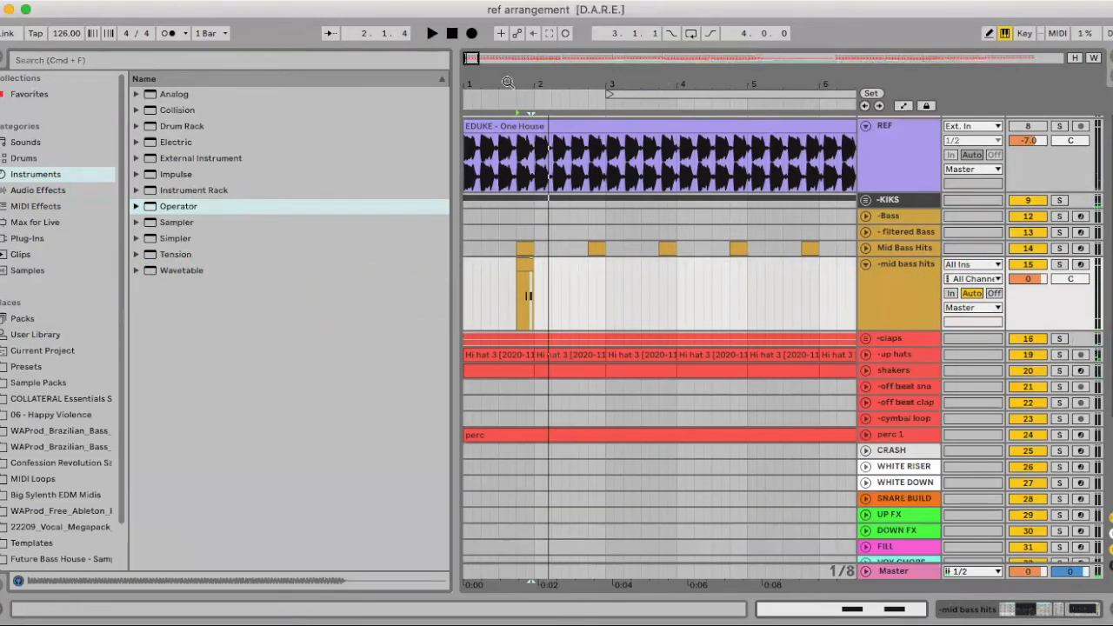
Raise the second note of the -mid bass hits clip to G#1 and audition the two-note pattern
{"action": "left_click_drag", "start_coordinate": [511, 82], "coordinate": [515, 113]}
{"action": "left_click", "coordinate": [638, 265]}
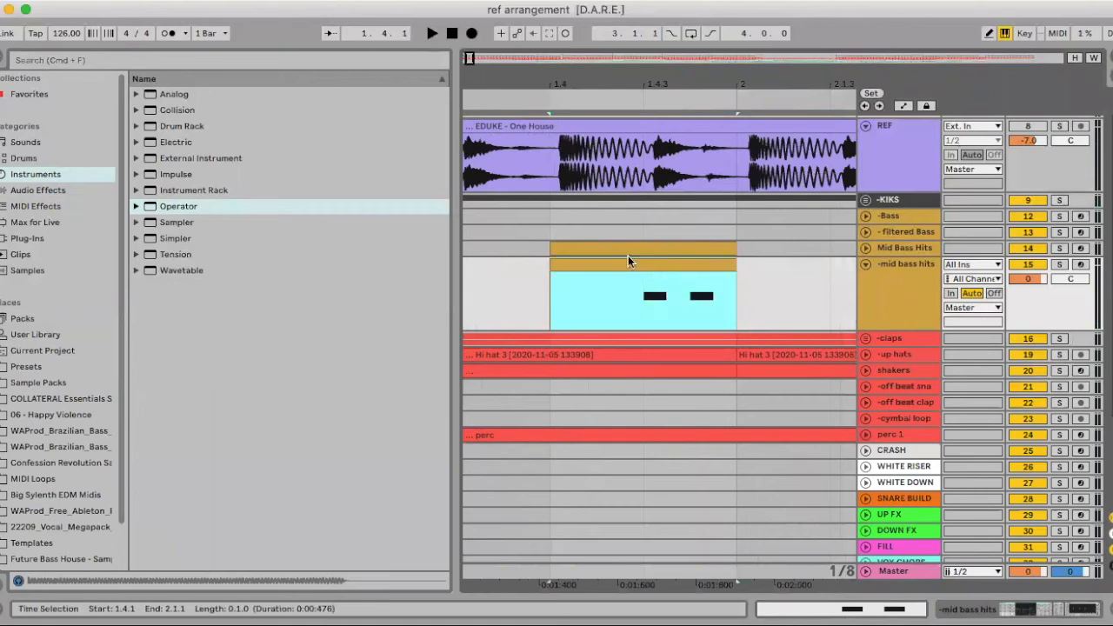
{"action": "double_click", "coordinate": [663, 258]}
{"action": "left_click", "coordinate": [948, 520]}
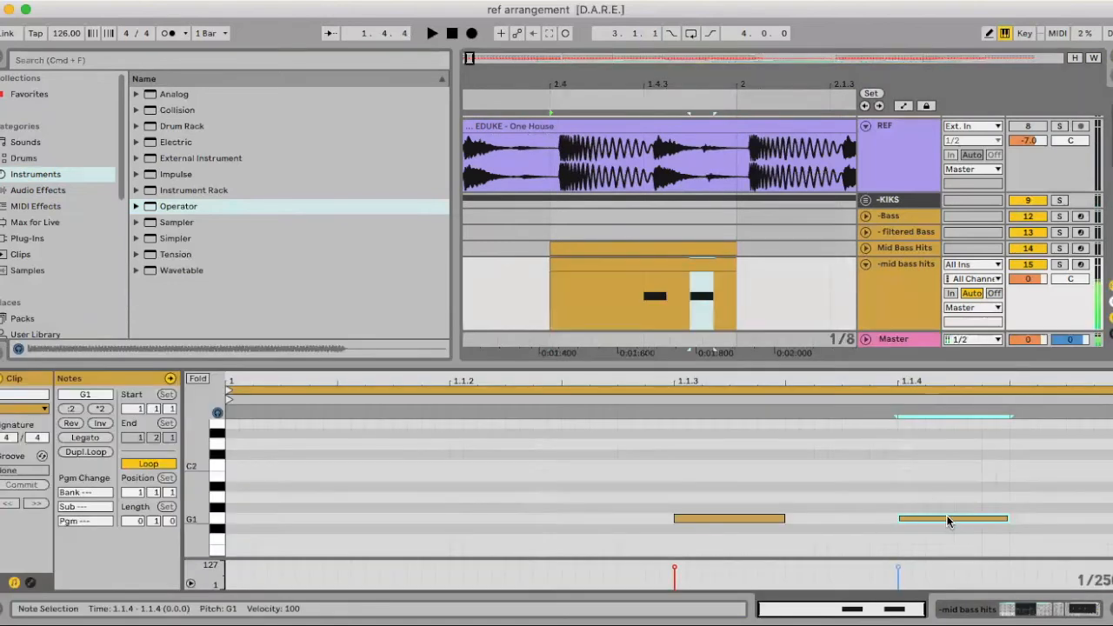
{"action": "left_click_drag", "start_coordinate": [948, 520], "coordinate": [946, 515]}
{"action": "key", "text": "space"}
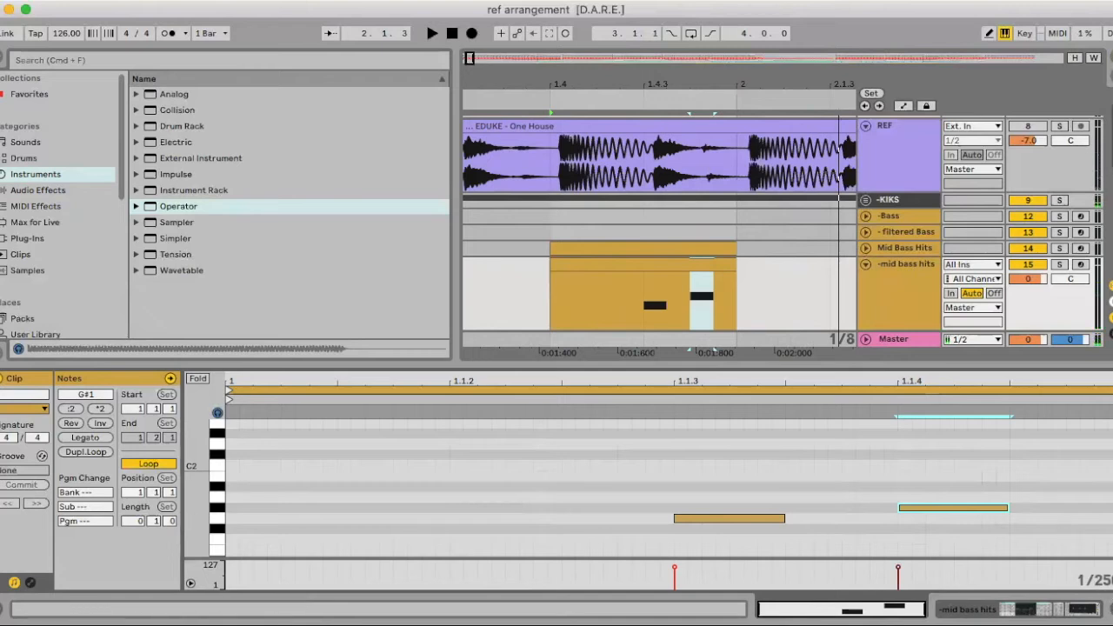
Show the devices of -mid bass hits and set Operator's oscillator B level to -25 dB while auditioning
{"action": "left_click", "coordinate": [1111, 610]}
{"action": "double_click", "coordinate": [892, 299]}
{"action": "left_click", "coordinate": [126, 542]}
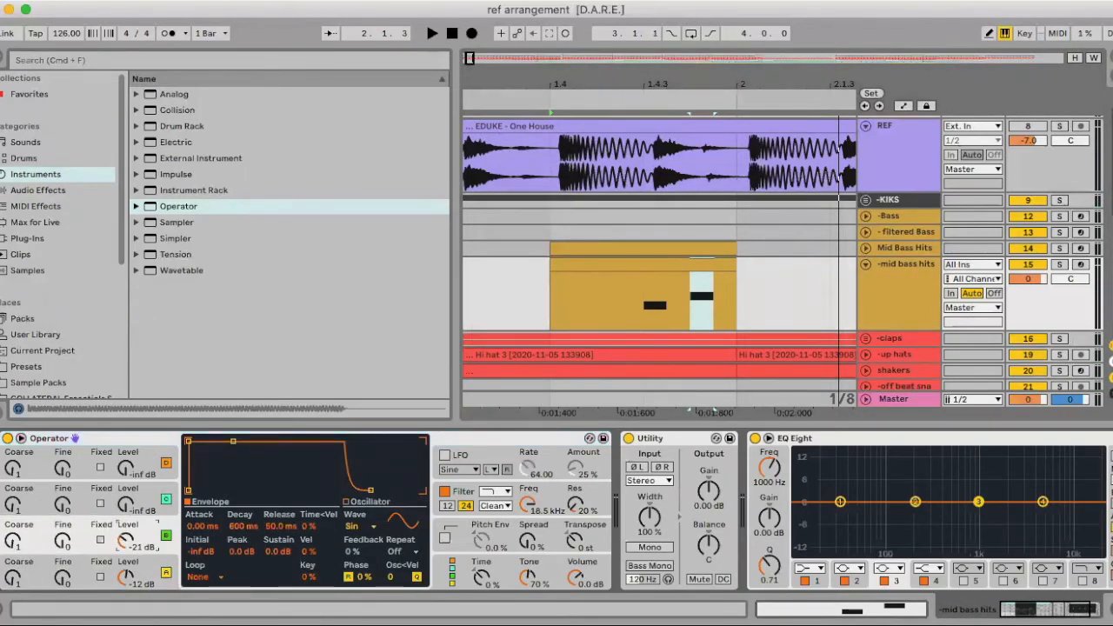
{"action": "key", "text": "space"}
{"action": "key", "text": "space"}
{"action": "left_click_drag", "start_coordinate": [125, 541], "coordinate": [126, 547]}
{"action": "key", "text": "space"}
{"action": "key", "text": "space"}
{"action": "key", "text": "space"}
{"action": "key", "text": "space"}
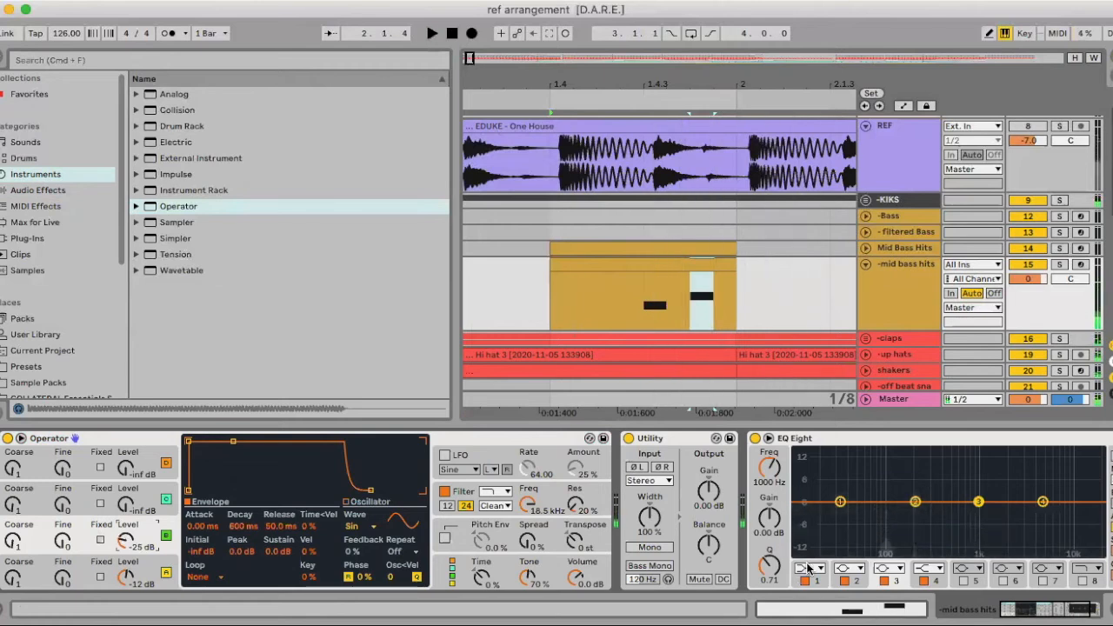
Change EQ Eight band 1 to a low cut at 255 Hz and delete the Utility device
{"action": "left_click", "coordinate": [809, 569]}
{"action": "left_click", "coordinate": [807, 485]}
{"action": "left_click_drag", "start_coordinate": [770, 469], "coordinate": [769, 434]}
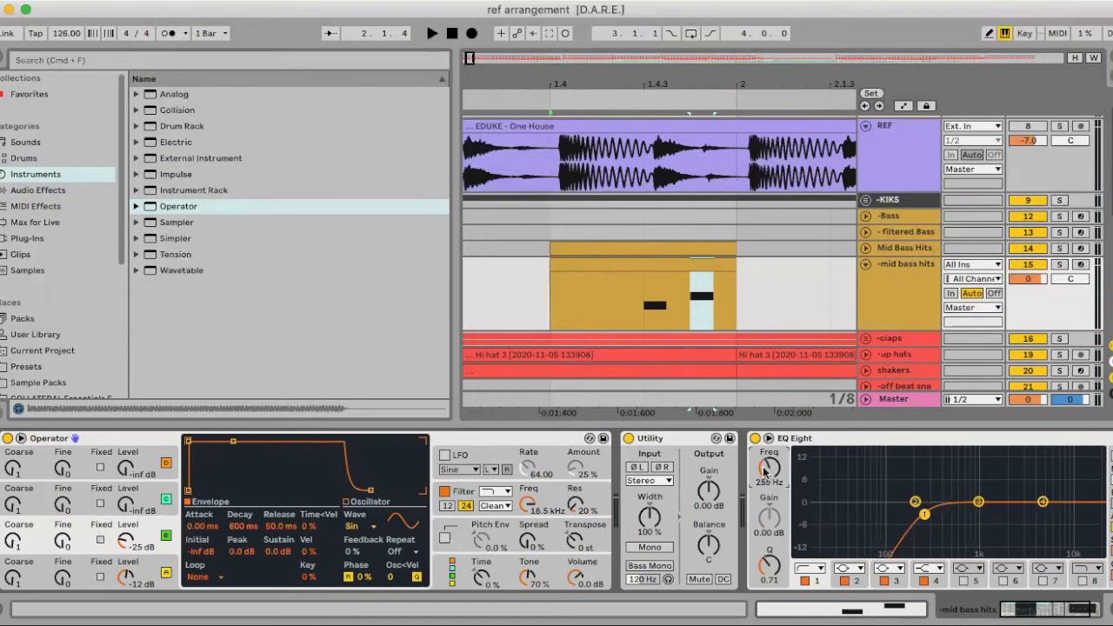
{"action": "left_click", "coordinate": [678, 443]}
{"action": "key", "text": "Delete"}
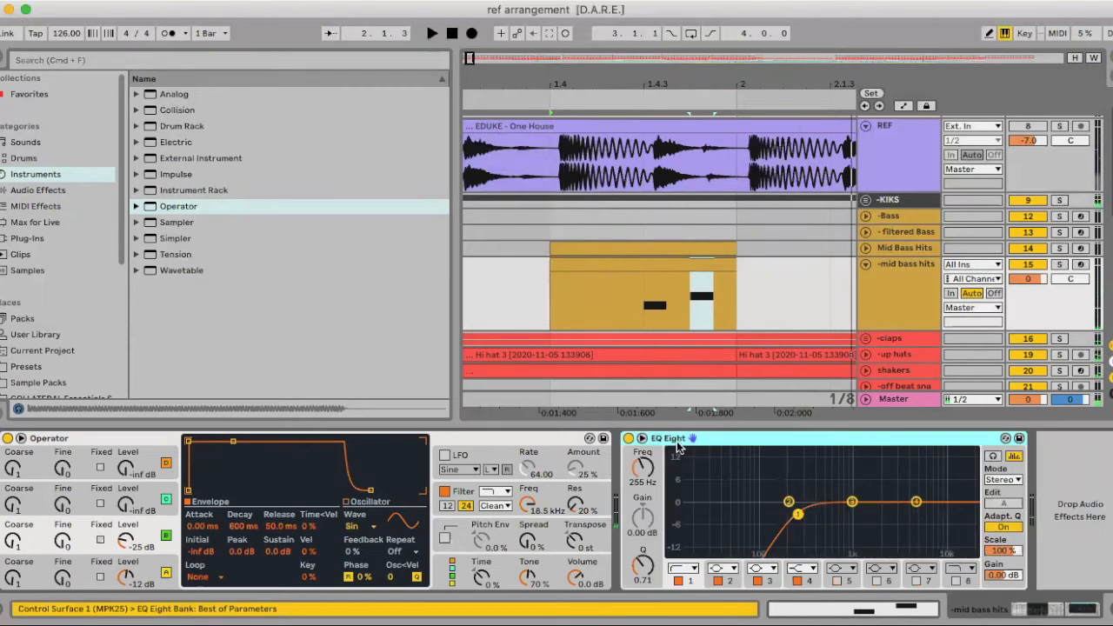
Set oscillator B's level to -23 dB, then solo -mid bass hits and audition it
{"action": "key", "text": "space"}
{"action": "key", "text": "space"}
{"action": "key", "text": "space"}
{"action": "left_click_drag", "start_coordinate": [125, 539], "coordinate": [125, 541]}
{"action": "key", "text": "space"}
{"action": "key", "text": "space"}
{"action": "key", "text": "space"}
{"action": "left_click", "coordinate": [1061, 265]}
Raise Operator's oscillator C level to -22 dB while auditioning the soloed track
{"action": "key", "text": "space"}
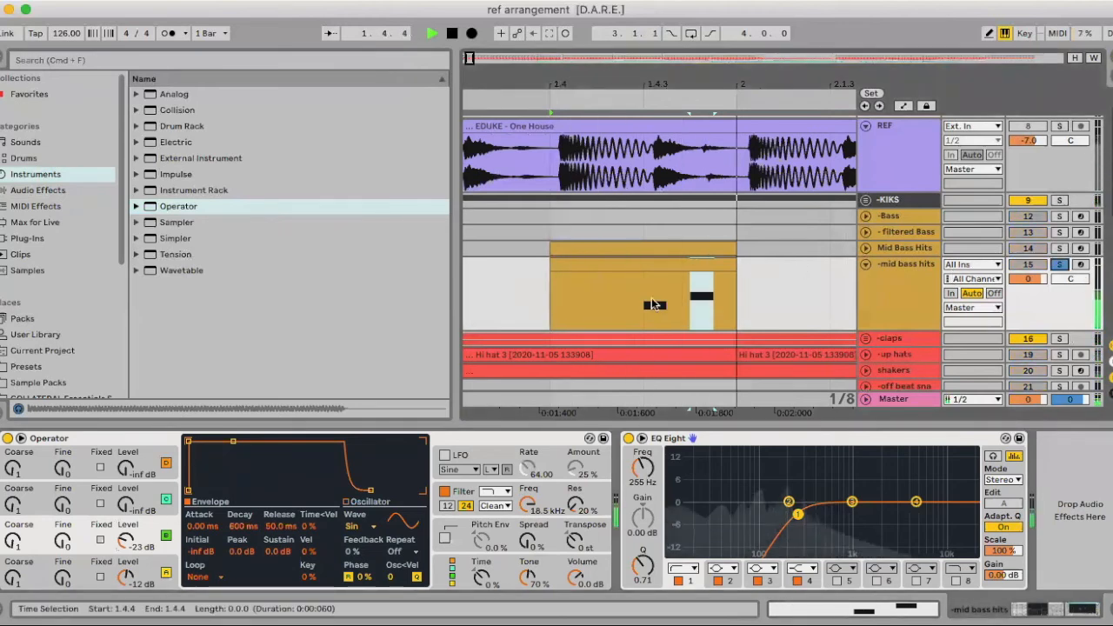
{"action": "left_click_drag", "start_coordinate": [125, 504], "coordinate": [125, 488]}
{"action": "key", "text": "space"}
{"action": "key", "text": "space"}
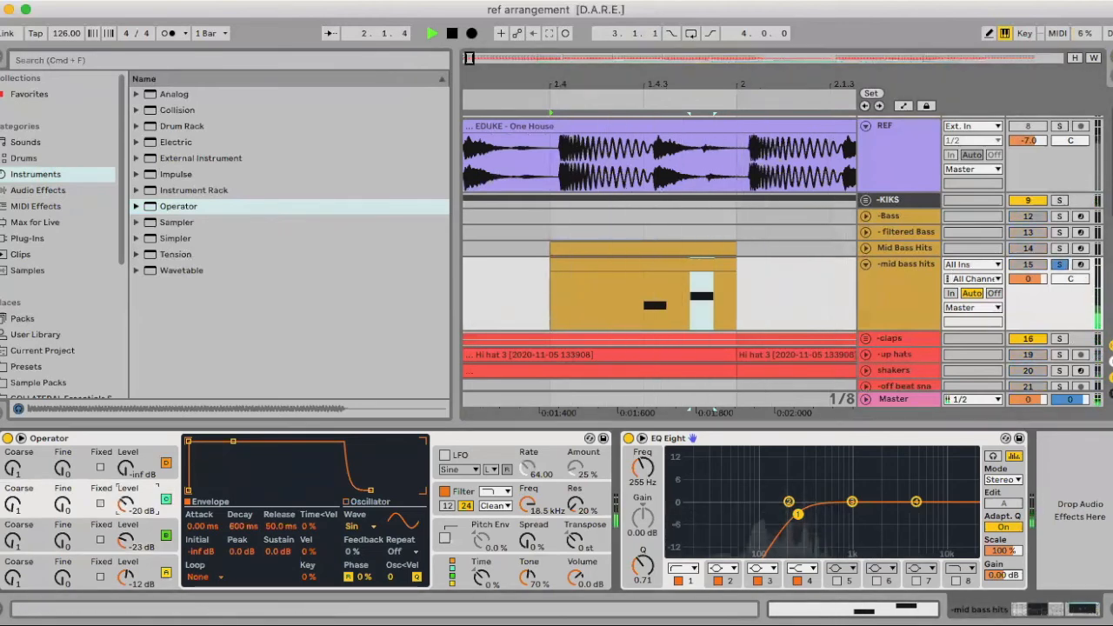
{"action": "key", "text": "space"}
Try the Triangle waveform on Operator's oscillator B and audition it
{"action": "left_click", "coordinate": [143, 542]}
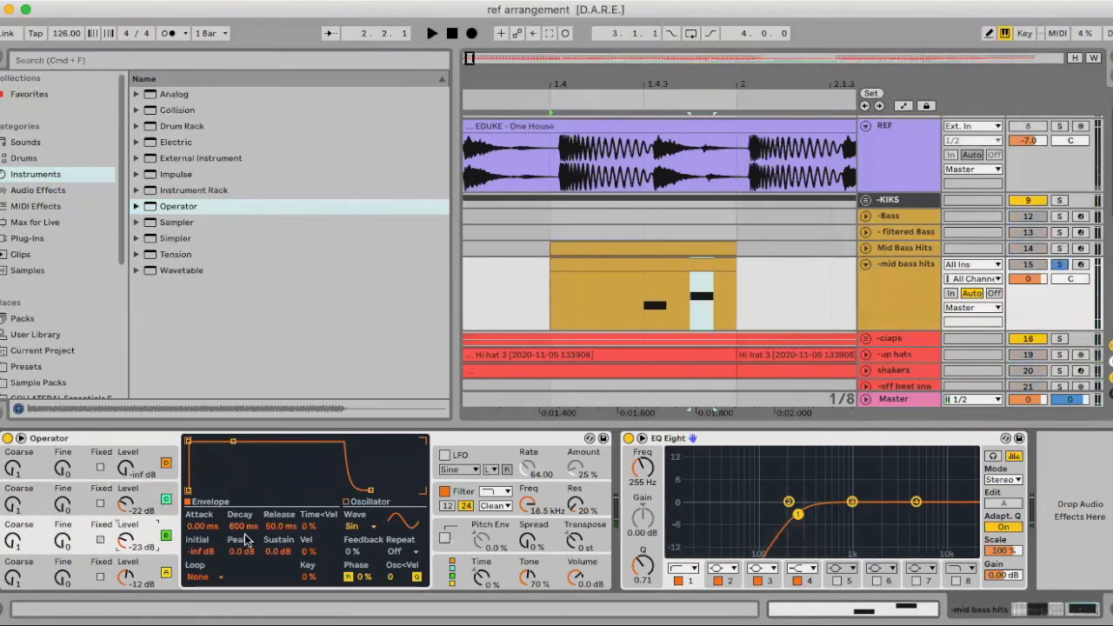
{"action": "left_click", "coordinate": [373, 527]}
{"action": "left_click", "coordinate": [374, 495]}
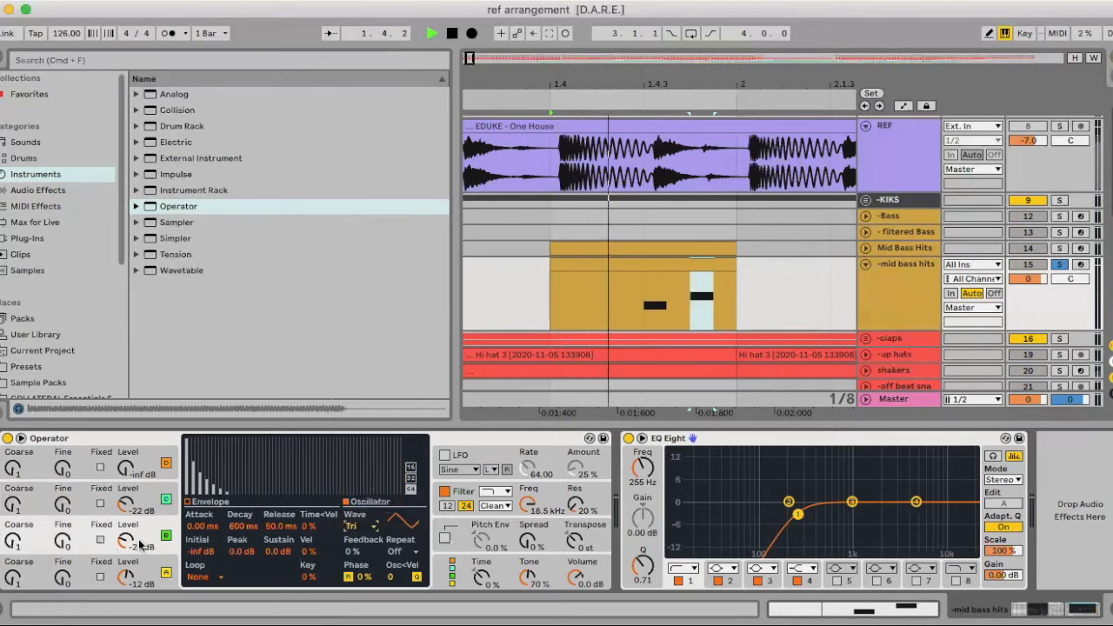
Try the Saw 64 waveform on oscillator B with its level at -29 dB, auditioning the result
{"action": "left_click", "coordinate": [371, 527]}
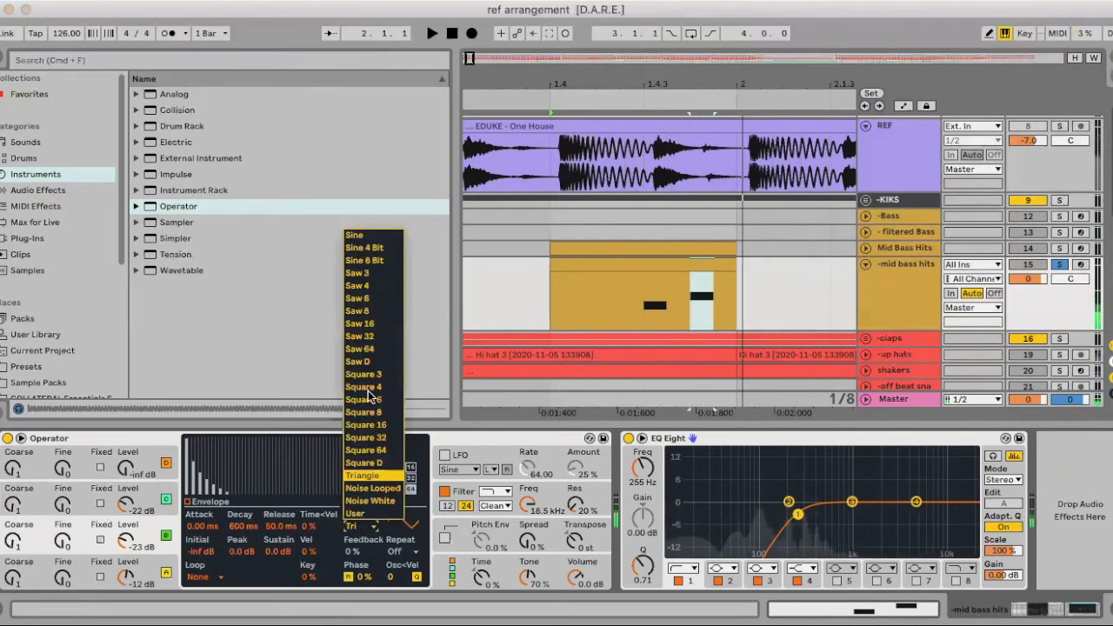
{"action": "left_click", "coordinate": [365, 348]}
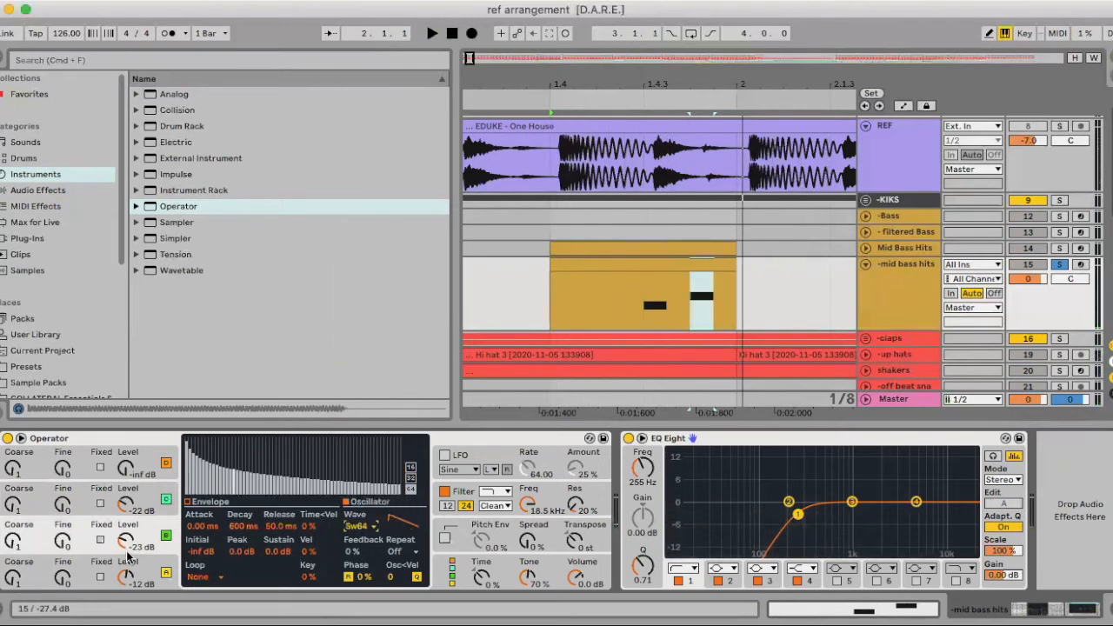
{"action": "key", "text": "space"}
{"action": "key", "text": "space"}
{"action": "mouse_move", "coordinate": [127, 543]}
{"action": "left_mouse_down"}
{"action": "mouse_move", "coordinate": [127, 563]}
{"action": "mouse_move", "coordinate": [127, 527]}
{"action": "left_mouse_up"}
{"action": "key", "text": "space"}
{"action": "key", "text": "space"}
{"action": "key", "text": "space"}
{"action": "key", "text": "space"}
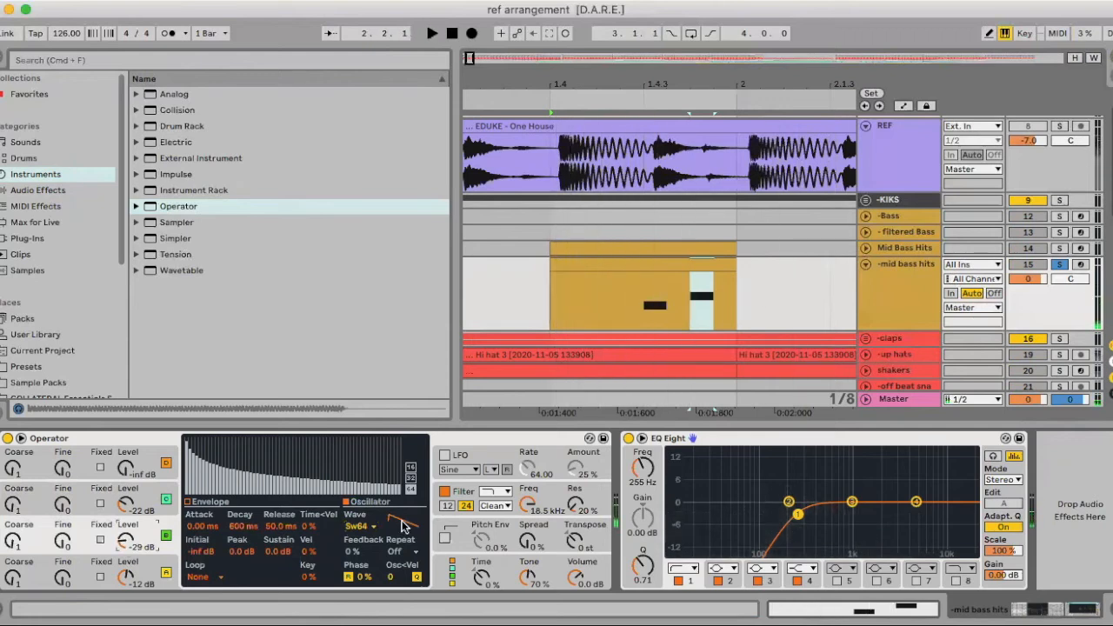
Return oscillator B to the Sine waveform and set its level to -27 dB while auditioning
{"action": "left_click", "coordinate": [361, 526]}
{"action": "left_click", "coordinate": [356, 237]}
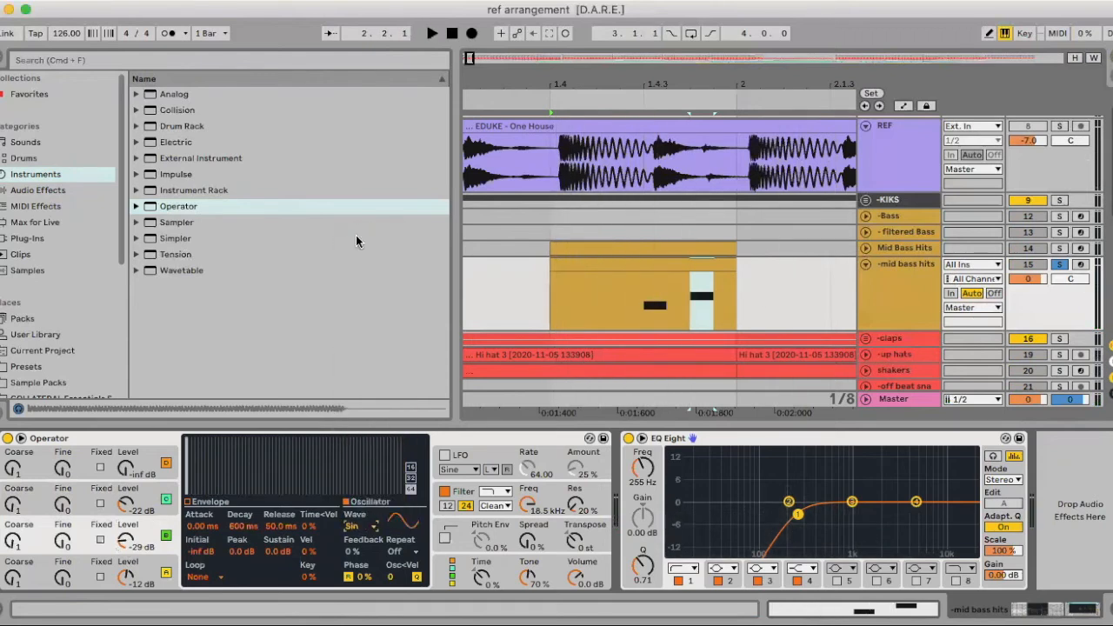
{"action": "key", "text": "space"}
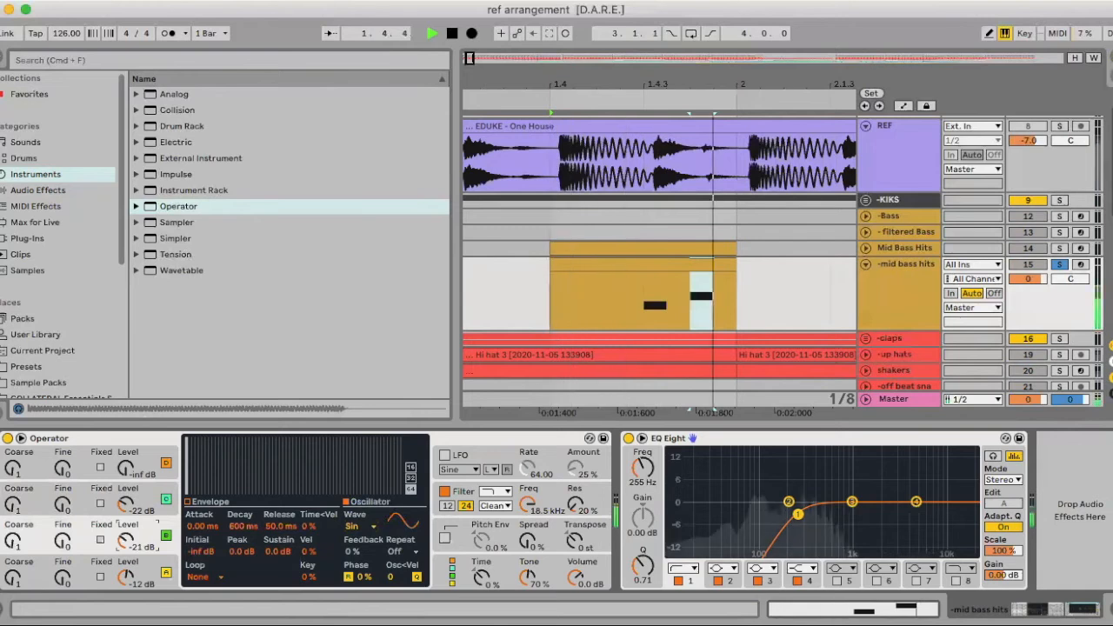
{"action": "key", "text": "space"}
{"action": "left_click_drag", "start_coordinate": [127, 540], "coordinate": [127, 544]}
{"action": "key", "text": "space"}
Change oscillator C's waveform to Saw 64 and lower its level to -36 dB, auditioning repeatedly
{"action": "left_click", "coordinate": [150, 495]}
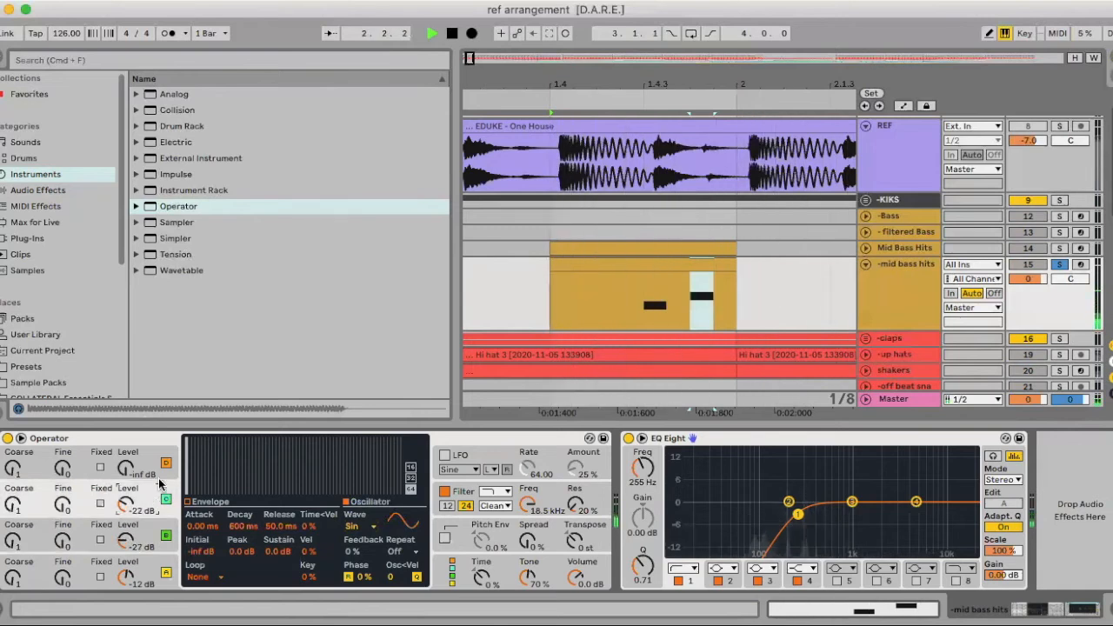
{"action": "left_click", "coordinate": [360, 527]}
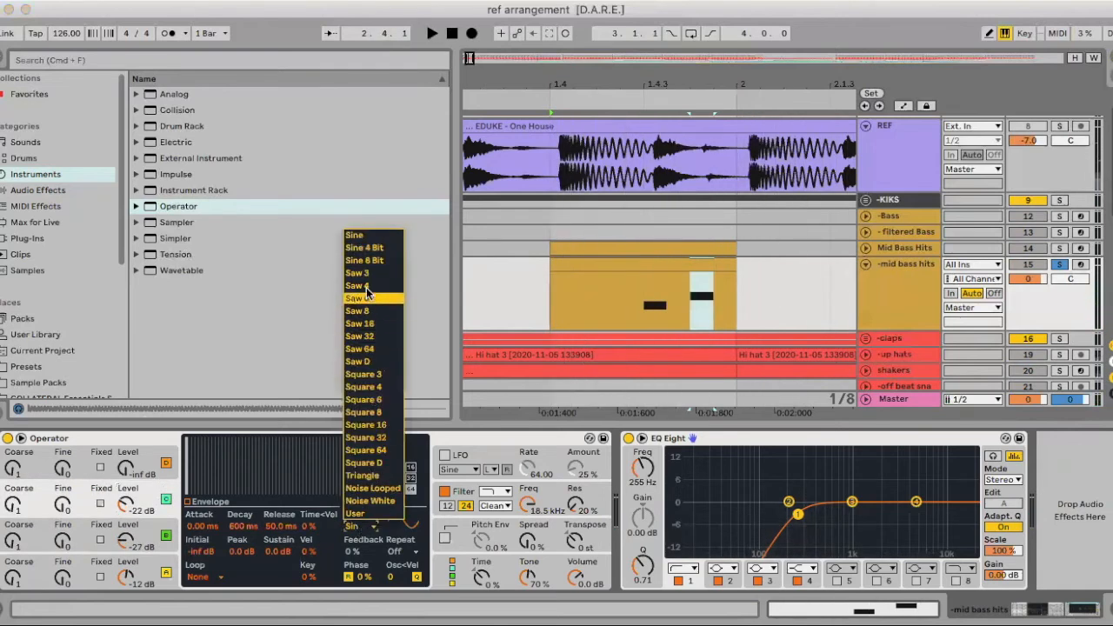
{"action": "left_click", "coordinate": [365, 351]}
{"action": "key", "text": "space"}
{"action": "left_click_drag", "start_coordinate": [127, 505], "coordinate": [127, 531]}
{"action": "key", "text": "space"}
{"action": "key", "text": "space"}
{"action": "key", "text": "space"}
{"action": "key", "text": "space"}
{"action": "key", "text": "space"}
{"action": "key", "text": "space"}
{"action": "key", "text": "space"}
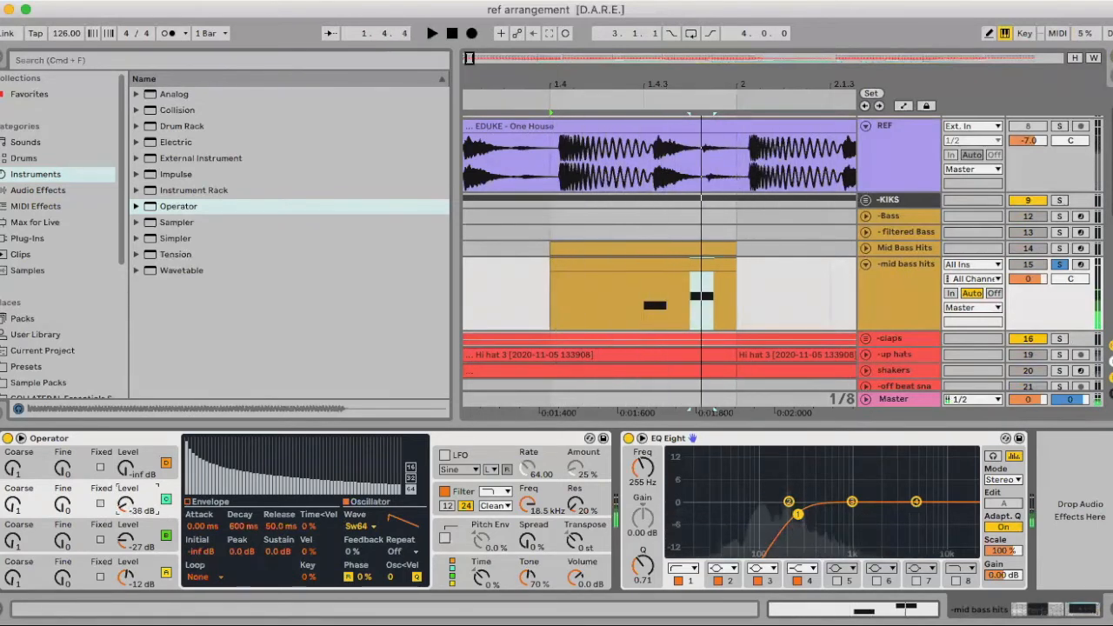
{"action": "key", "text": "space"}
Lower Operator's filter frequency to 3.27 kHz, audition it, and try adjusting the filter envelope's attack
{"action": "left_click", "coordinate": [484, 492]}
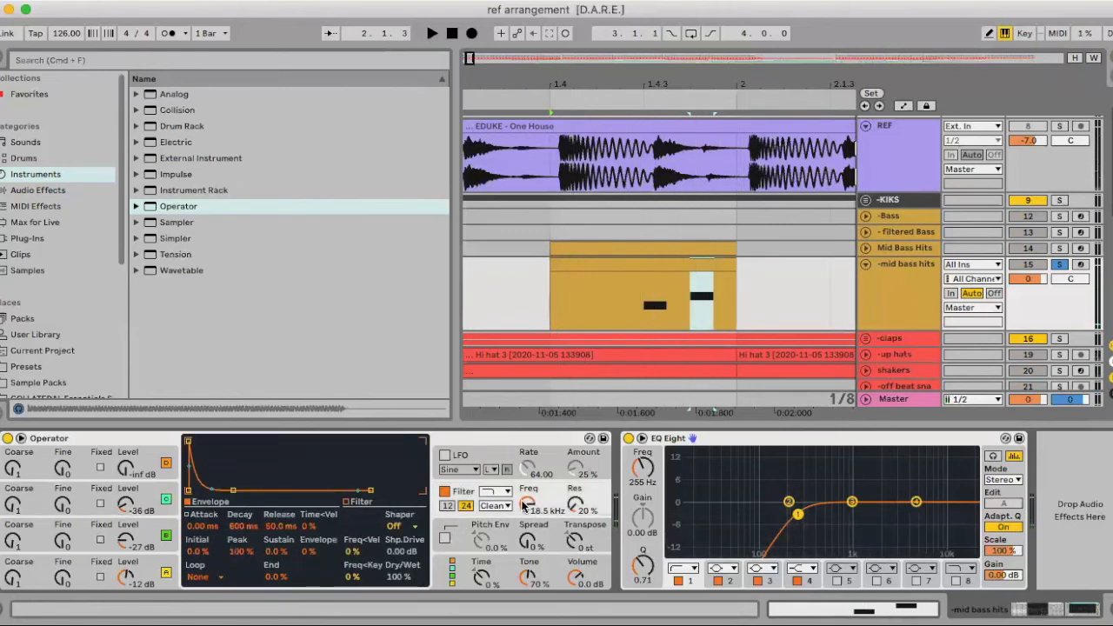
{"action": "key", "text": "space"}
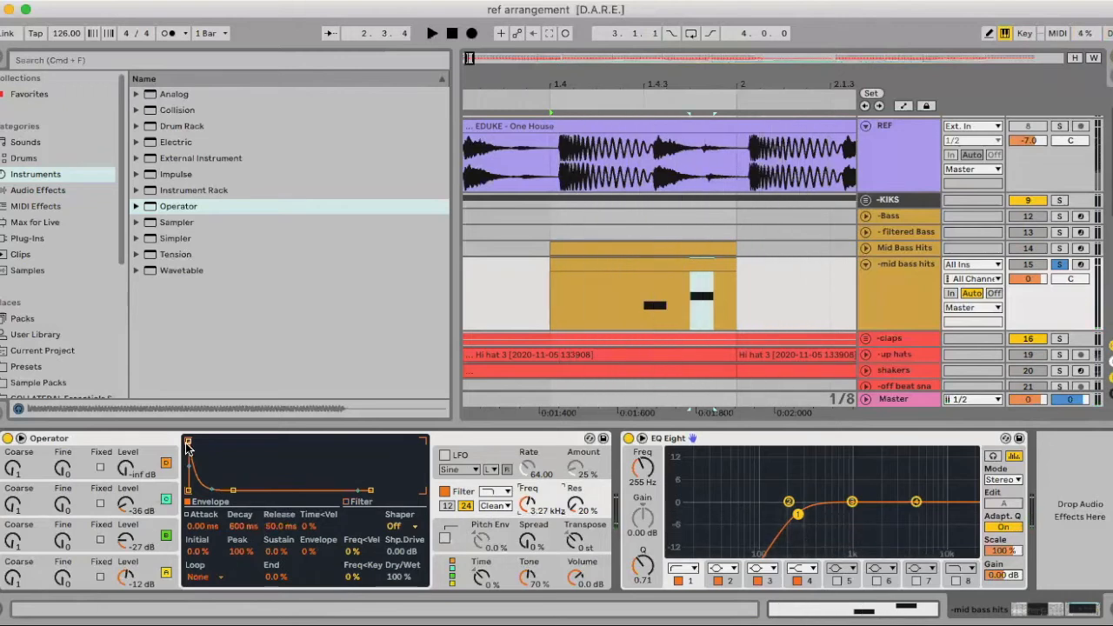
{"action": "key", "text": "space"}
{"action": "left_click_drag", "start_coordinate": [197, 442], "coordinate": [201, 444]}
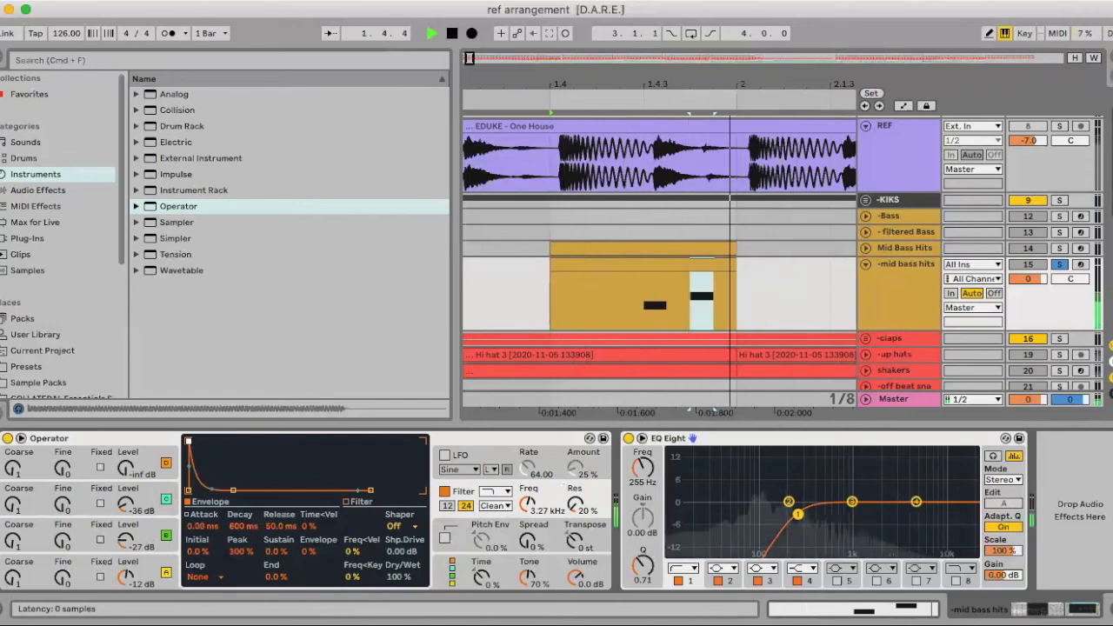
Shape oscillator C's envelope with 1.09 ms attack, 45.9 ms decay and -46 dB sustain, and set its level to -26 dB
{"action": "left_click", "coordinate": [148, 506]}
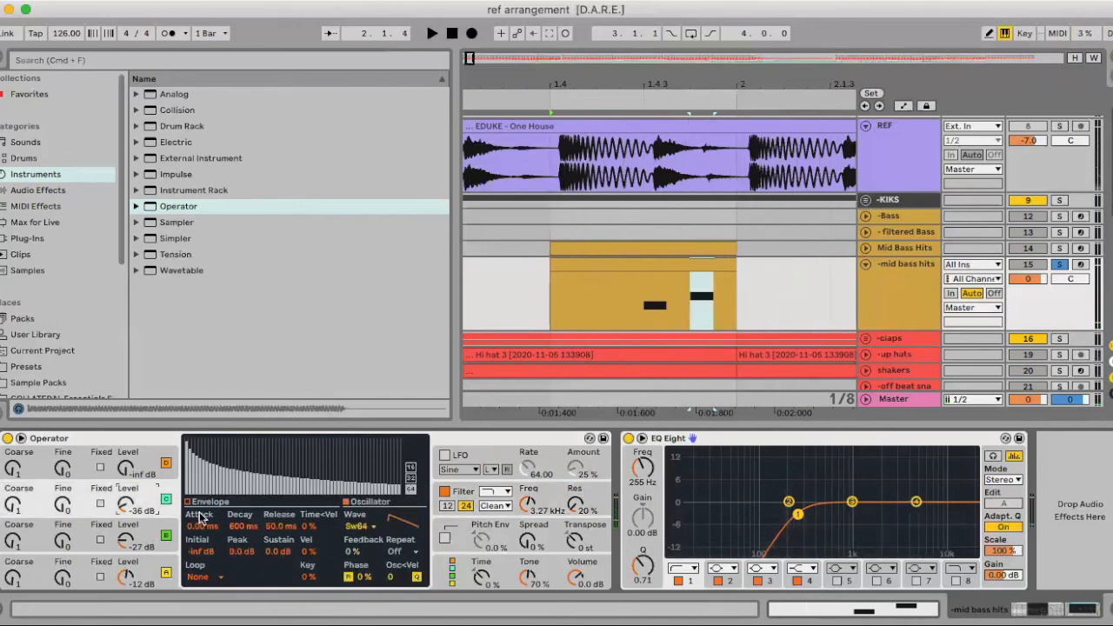
{"action": "left_click", "coordinate": [189, 505]}
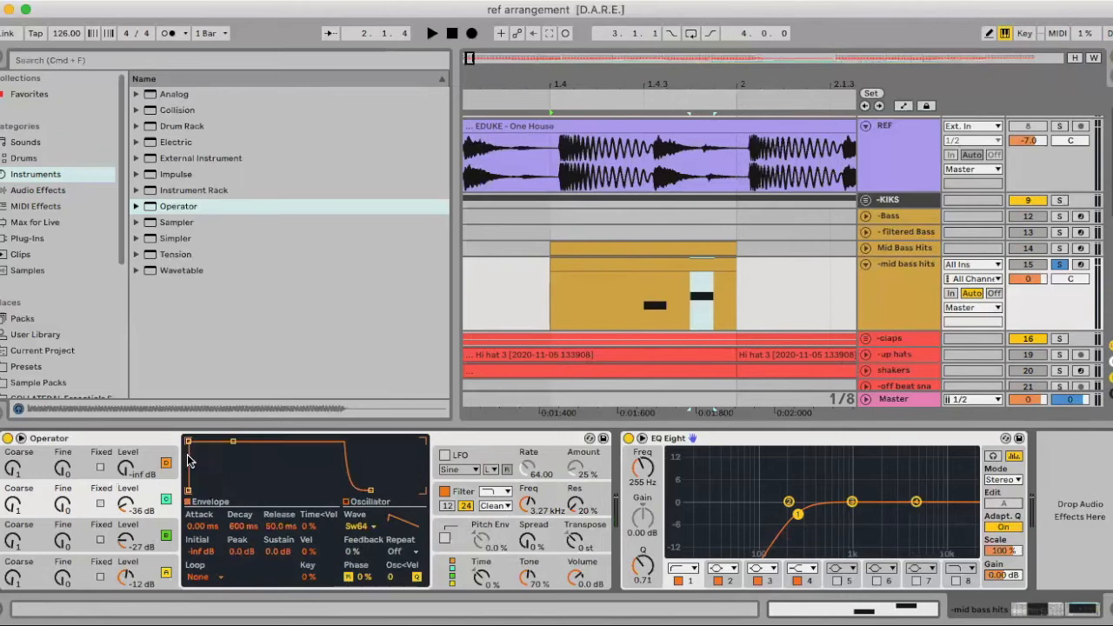
{"action": "left_click_drag", "start_coordinate": [190, 460], "coordinate": [203, 459]}
{"action": "key", "text": "space"}
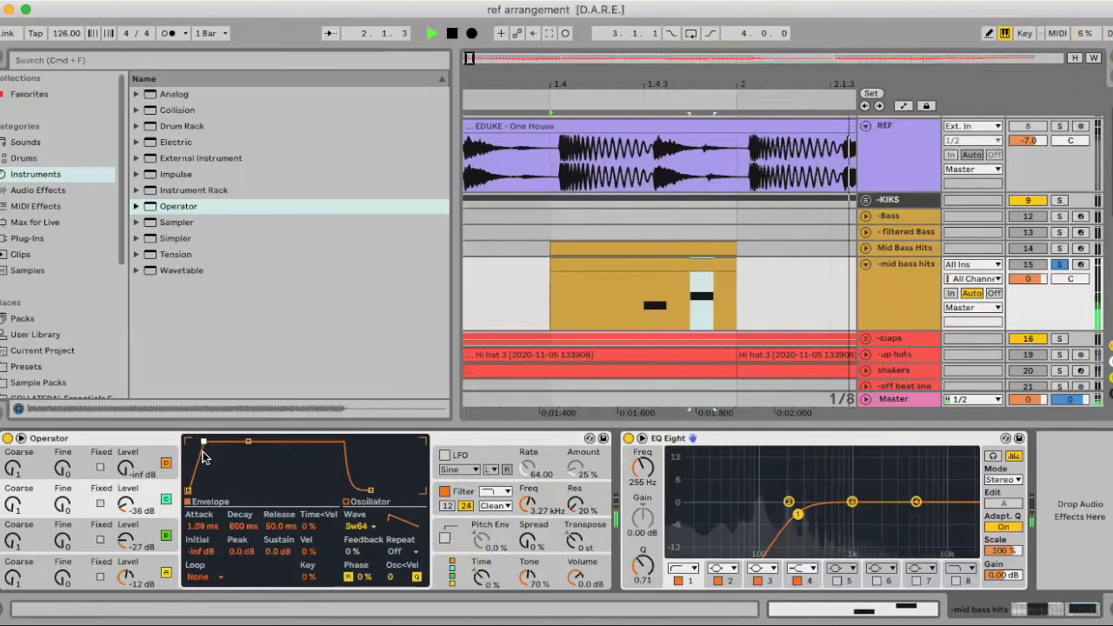
{"action": "left_click_drag", "start_coordinate": [248, 445], "coordinate": [234, 470]}
{"action": "key", "text": "space"}
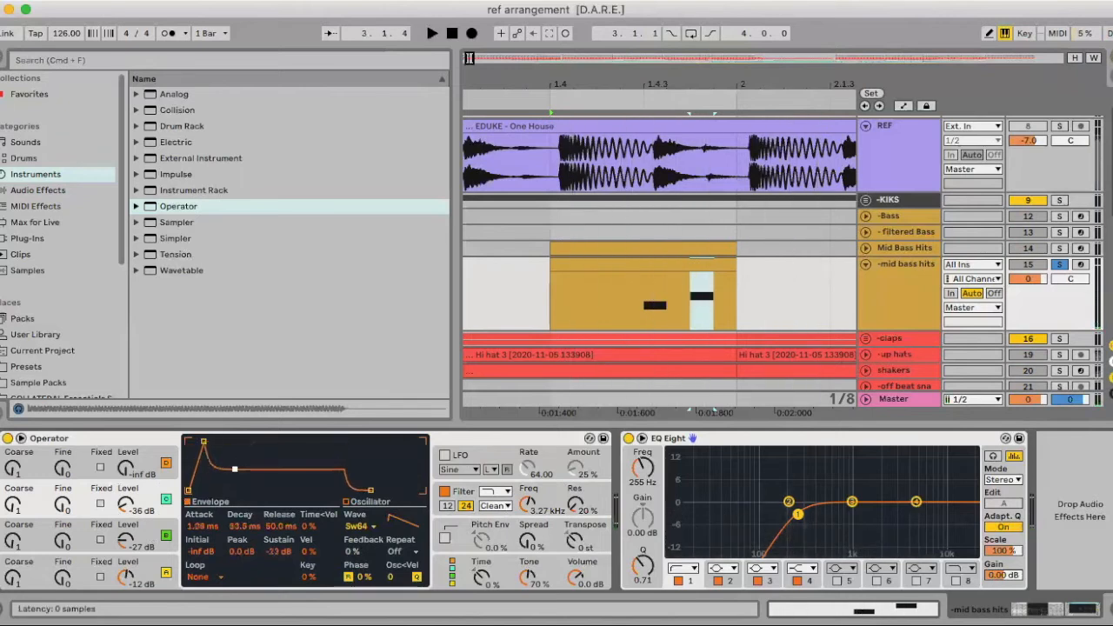
{"action": "key", "text": "space"}
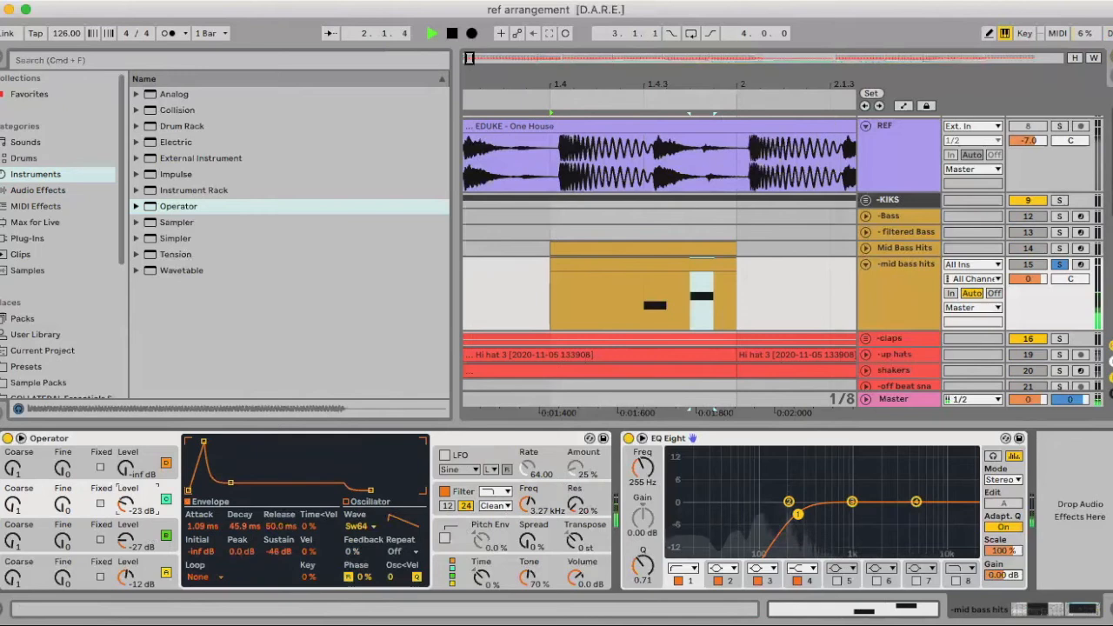
{"action": "key", "text": "space"}
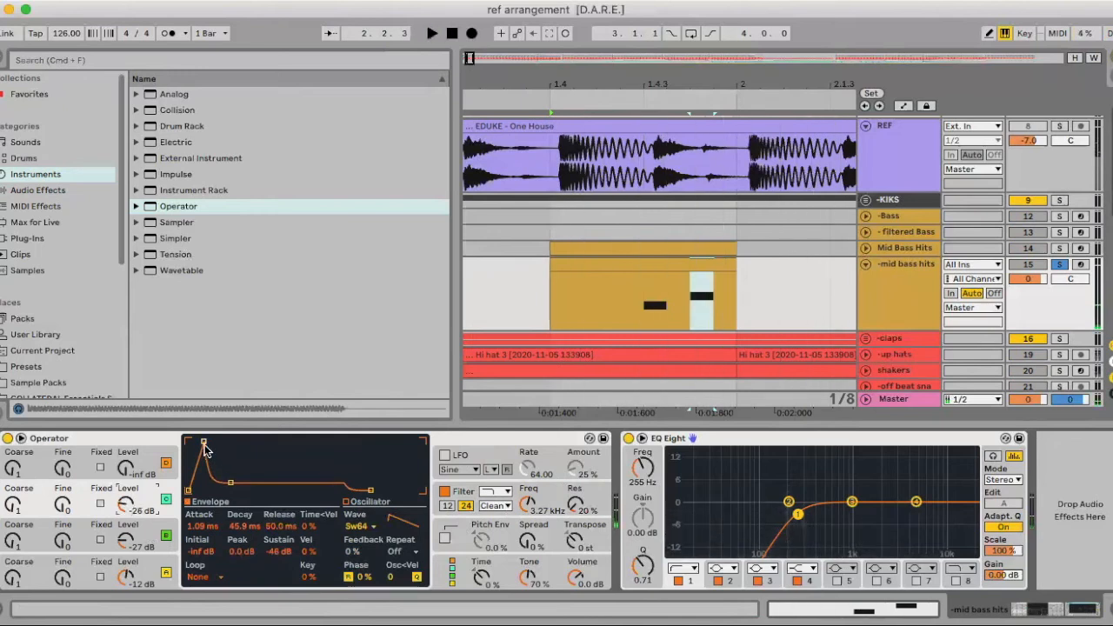
Shorten oscillator C's envelope attack to 0.43 ms and audition the -mid bass hits
{"action": "left_click_drag", "start_coordinate": [198, 442], "coordinate": [197, 442]}
{"action": "key", "text": "space"}
{"action": "key", "text": "space"}
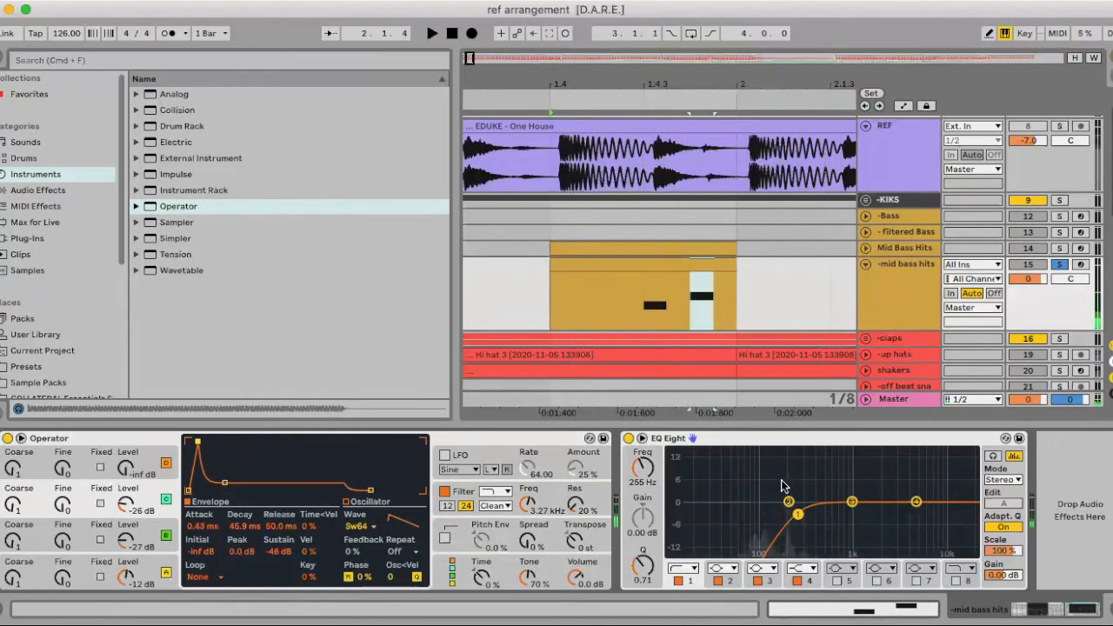
{"action": "key", "text": "space"}
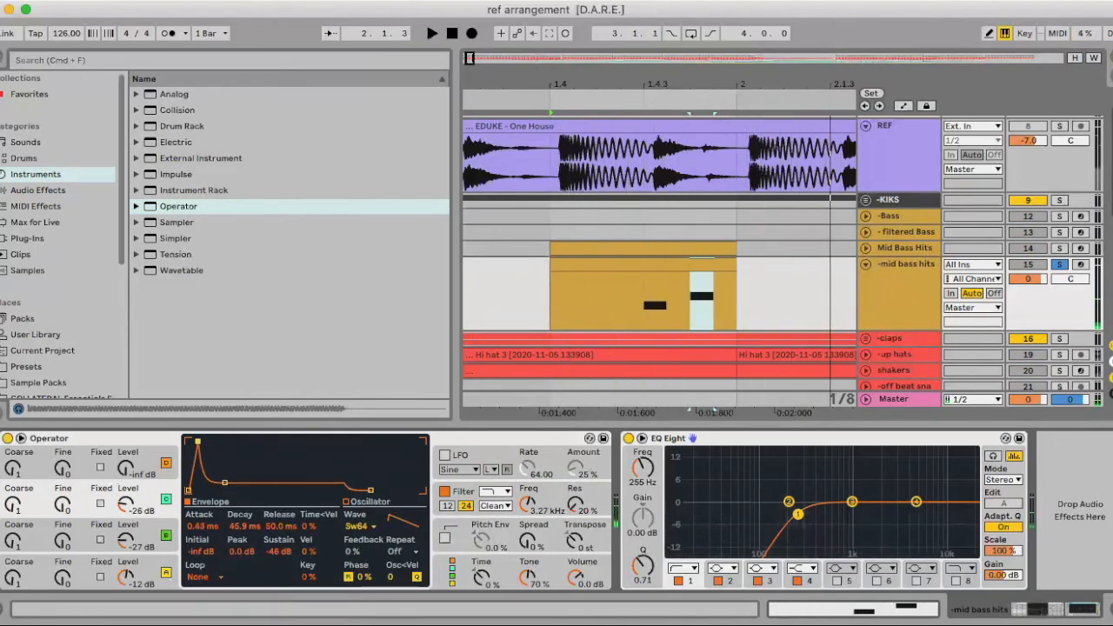
Insert an Overdrive between Operator and EQ Eight on -mid bass hits, with its band at 557 Hz and bandwidth 1.56
{"action": "left_click", "coordinate": [1110, 609]}
{"action": "double_click", "coordinate": [869, 257]}
{"action": "left_click", "coordinate": [28, 208]}
{"action": "left_click", "coordinate": [44, 190]}
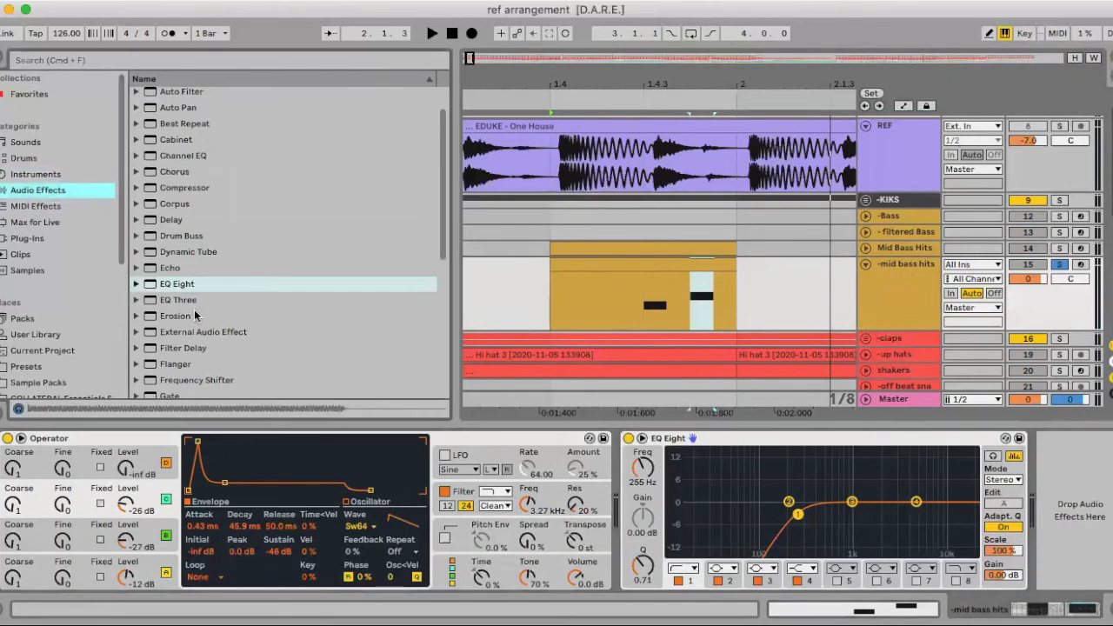
{"action": "scroll", "coordinate": [195, 316], "scroll_direction": "down", "scroll_amount": 6}
{"action": "left_click_drag", "start_coordinate": [171, 219], "coordinate": [598, 495]}
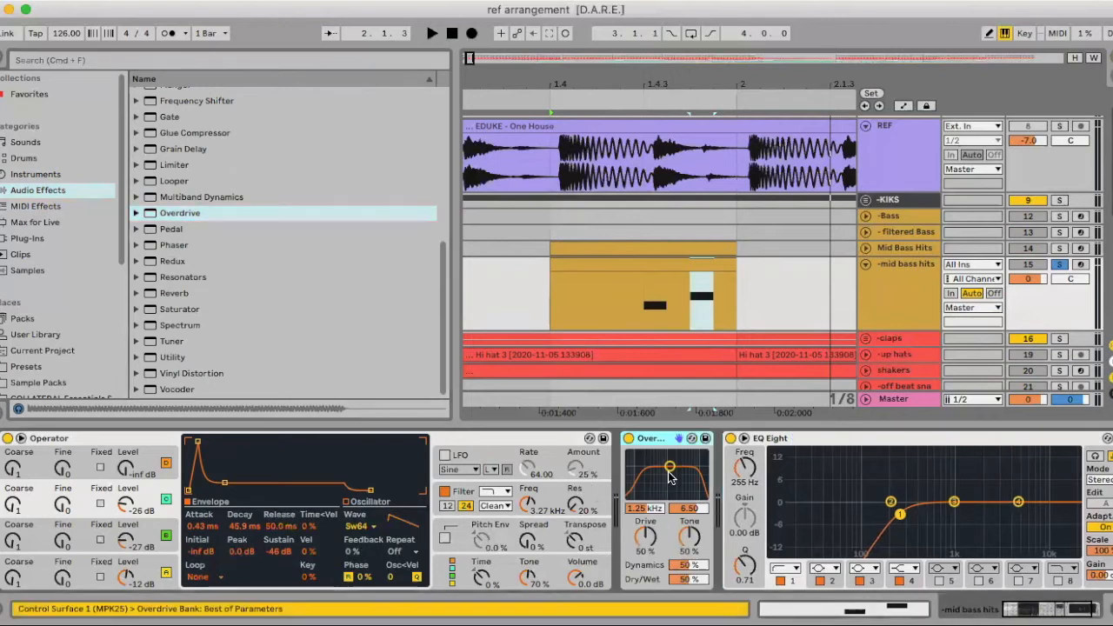
{"action": "left_click_drag", "start_coordinate": [670, 474], "coordinate": [658, 490]}
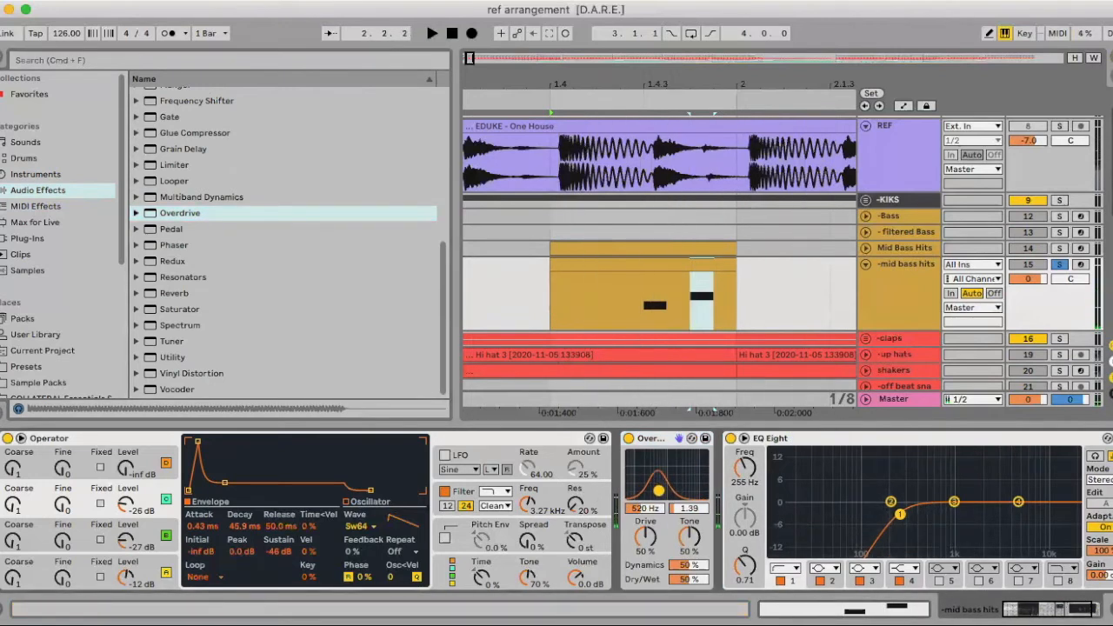
{"action": "key", "text": "space"}
{"action": "key", "text": "space"}
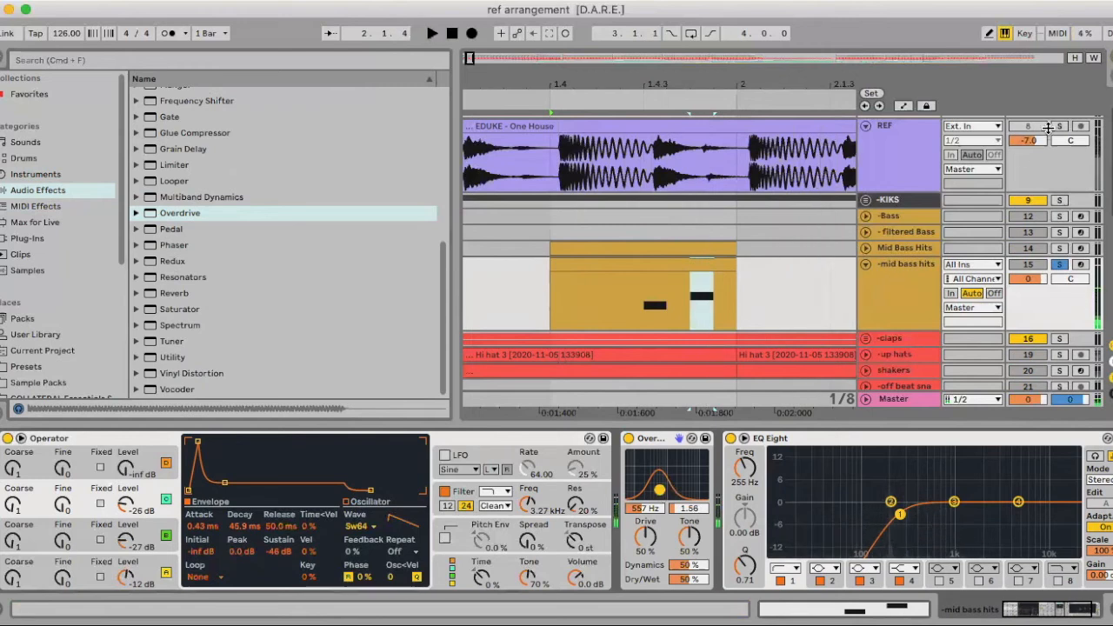
Compare with the soloed REF track and try a short oscillator A envelope with 38.1 ms decay and -54 dB sustain
{"action": "left_click", "coordinate": [1061, 126]}
{"action": "scroll", "coordinate": [1062, 126], "scroll_direction": "down", "scroll_amount": 1}
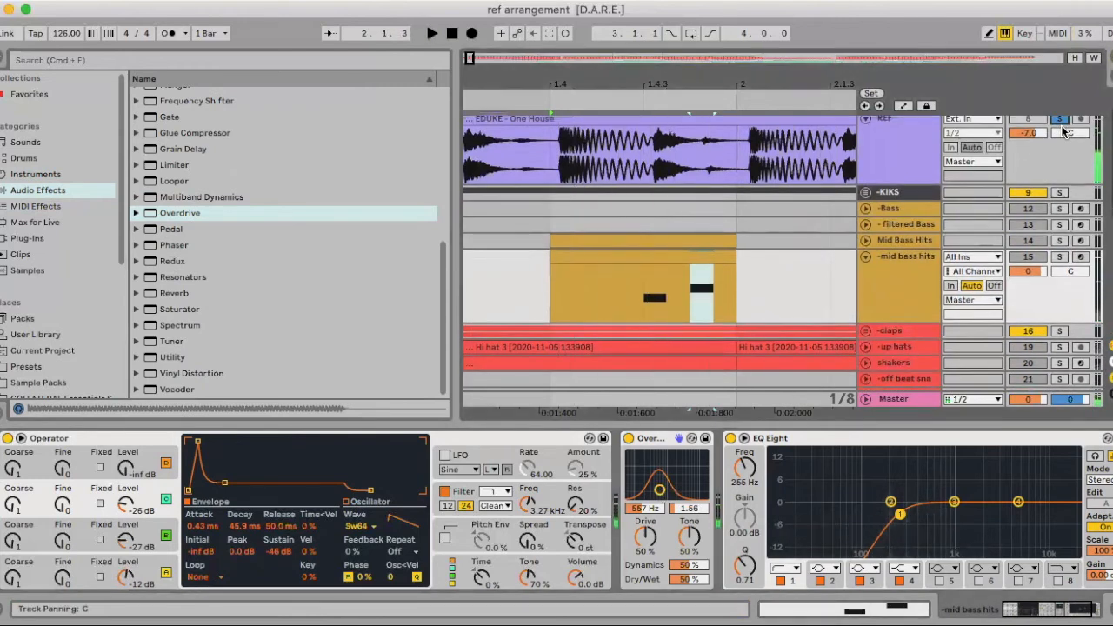
{"action": "left_click", "coordinate": [146, 570]}
{"action": "left_click_drag", "start_coordinate": [231, 443], "coordinate": [213, 484]}
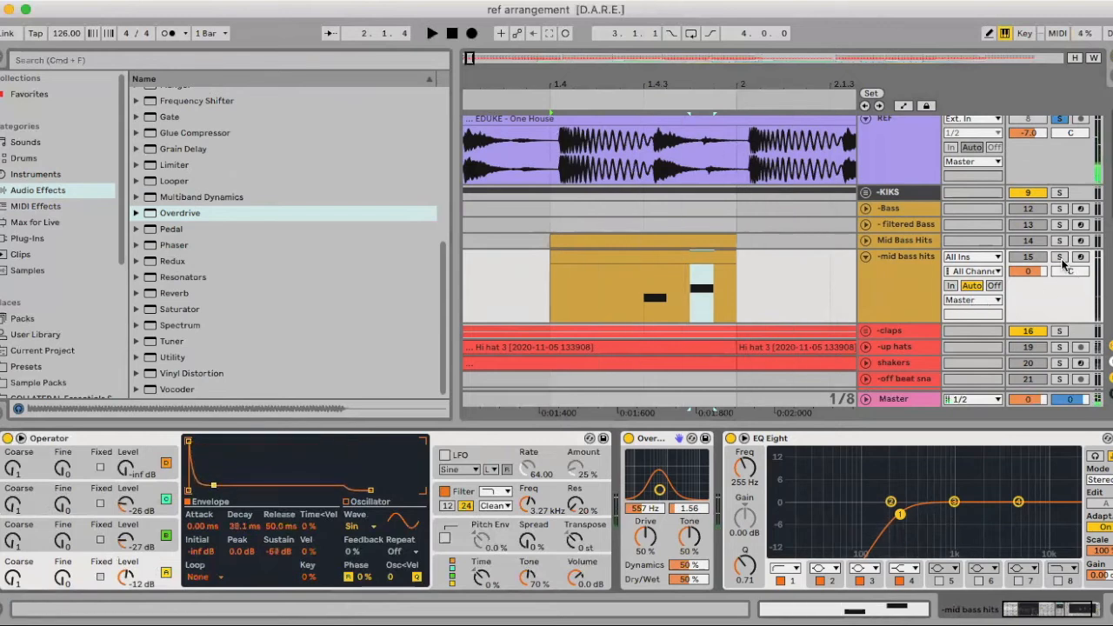
{"action": "left_click", "coordinate": [1060, 257]}
{"action": "key", "text": "space"}
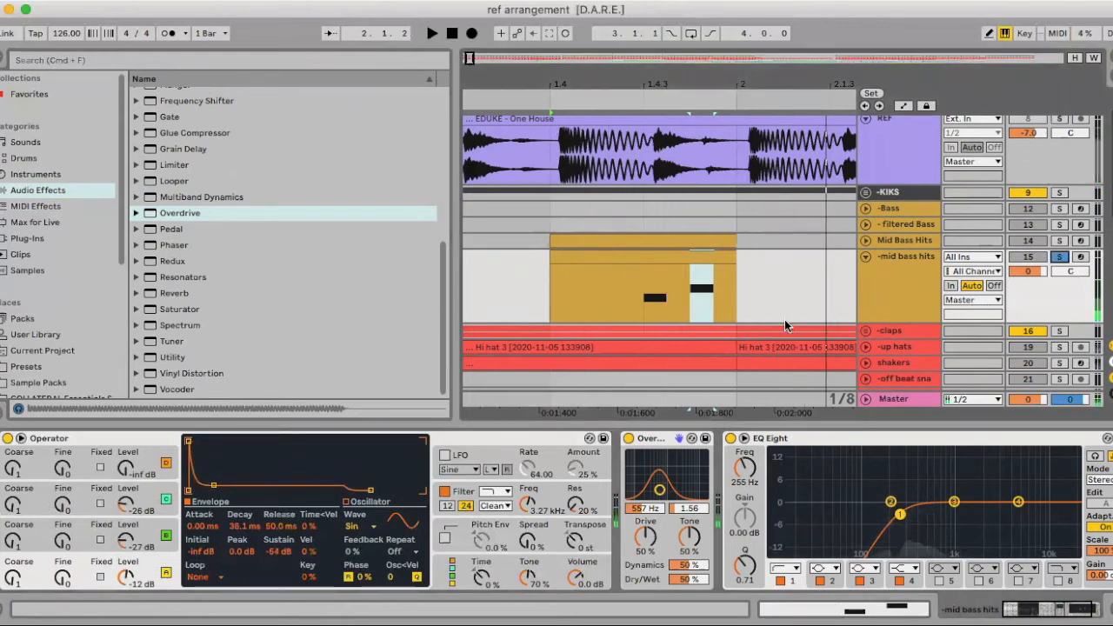
Reshape oscillator A's envelope to 217 ms decay, -8.3 dB sustain and 276 ms release, and audition it
{"action": "left_click_drag", "start_coordinate": [215, 487], "coordinate": [218, 449]}
{"action": "left_click_drag", "start_coordinate": [370, 490], "coordinate": [399, 490]}
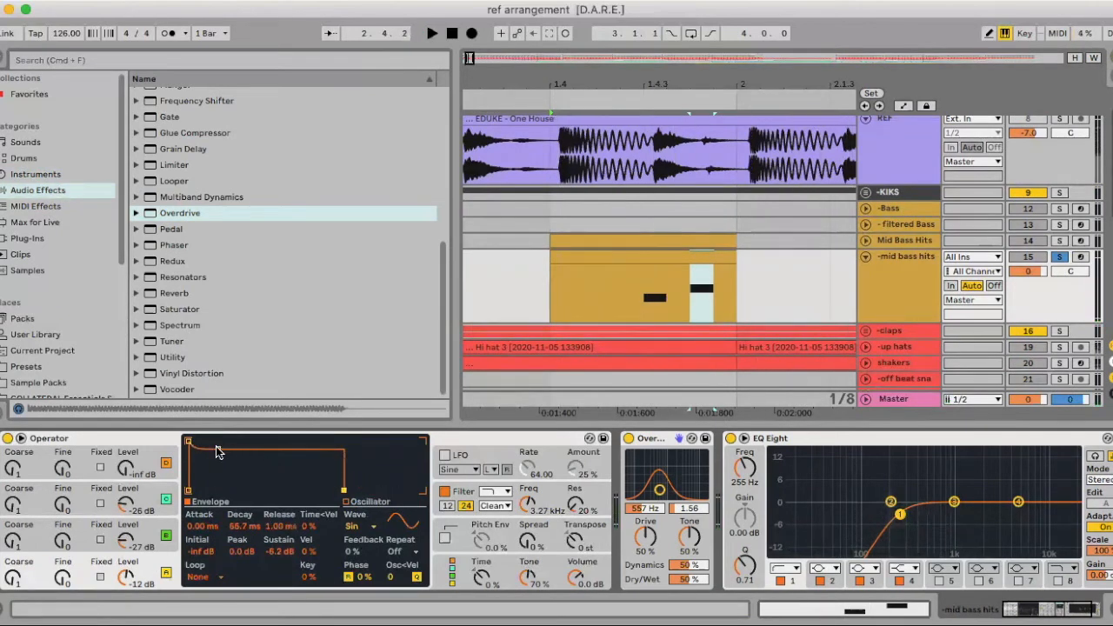
{"action": "left_click_drag", "start_coordinate": [218, 451], "coordinate": [225, 449]}
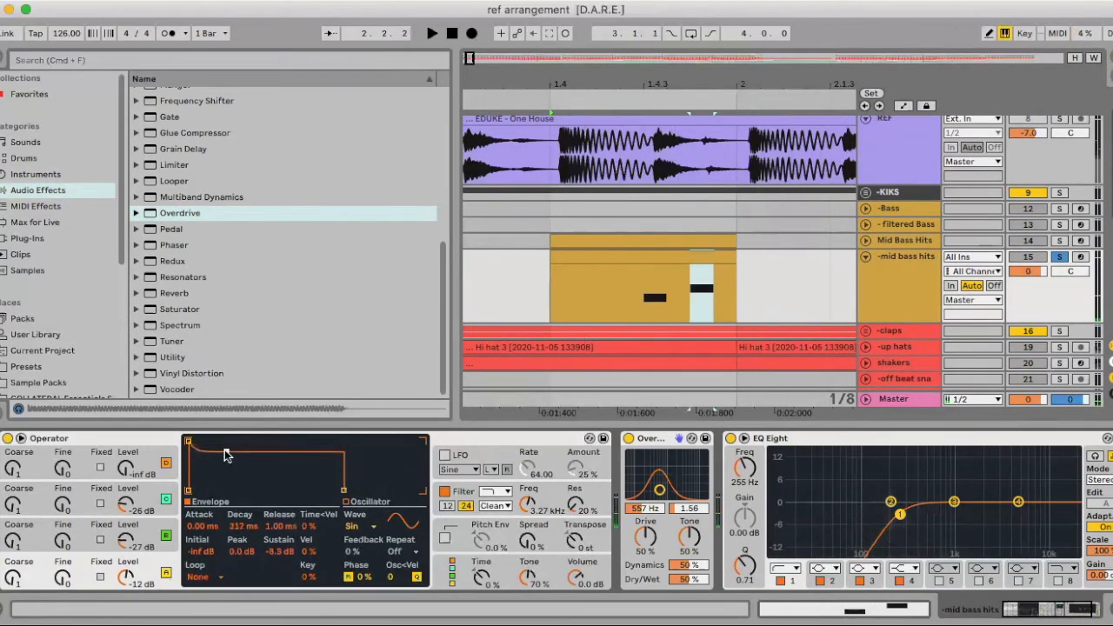
{"action": "left_click_drag", "start_coordinate": [344, 488], "coordinate": [375, 492]}
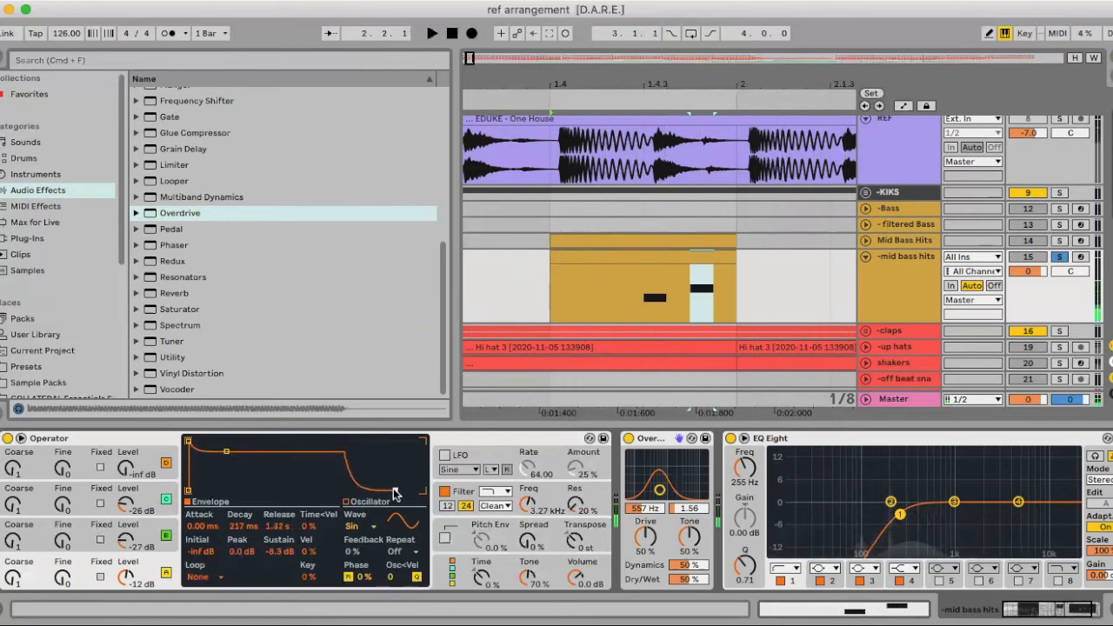
{"action": "key", "text": "space"}
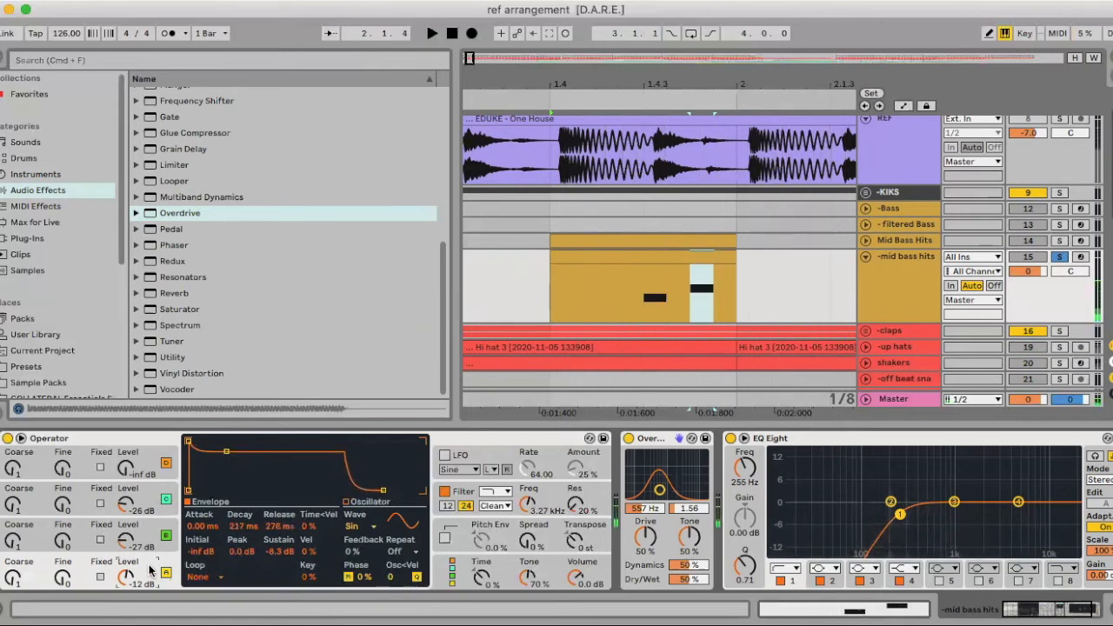
Set oscillator A's feedback to 28 % and its repeat to 1 while auditioning the hits
{"action": "left_click_drag", "start_coordinate": [391, 578], "coordinate": [397, 553]}
{"action": "key", "text": "space"}
{"action": "key", "text": "space"}
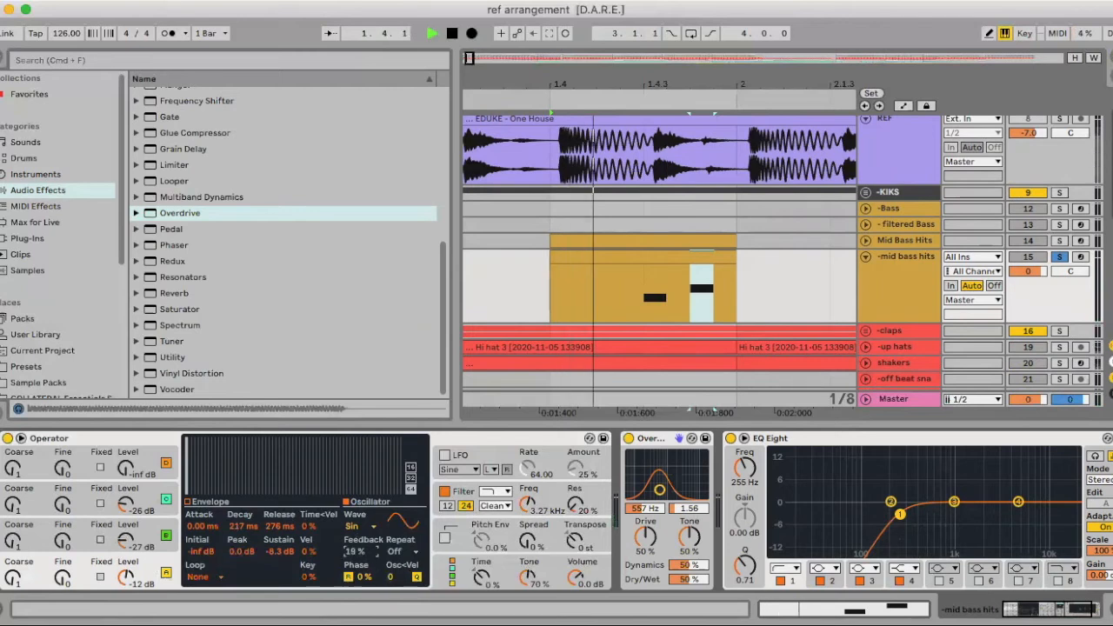
{"action": "left_click_drag", "start_coordinate": [358, 551], "coordinate": [358, 550]}
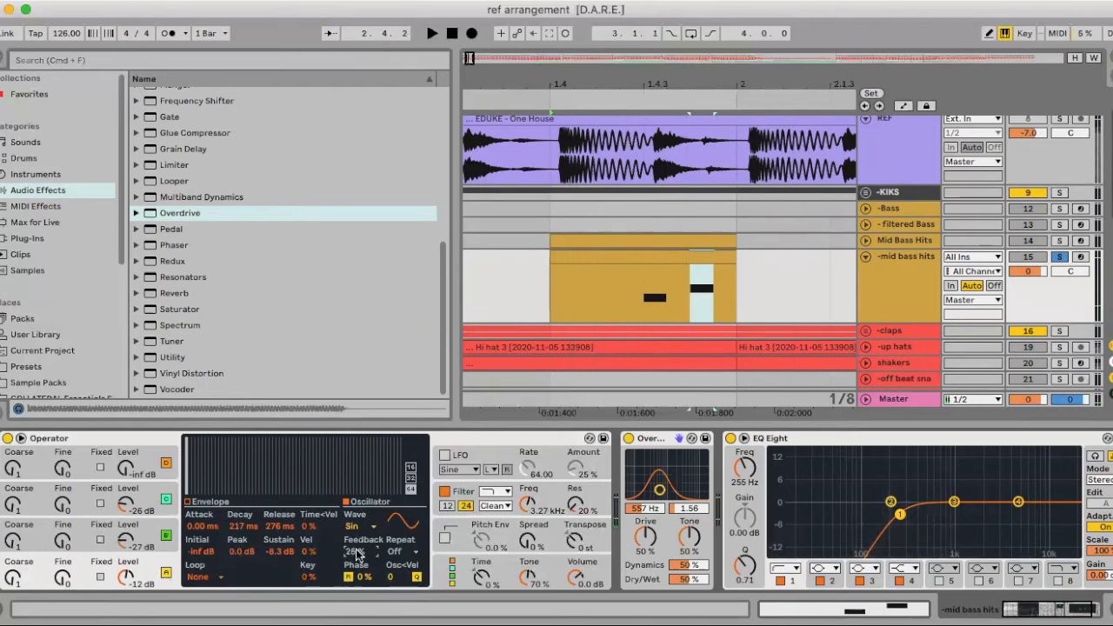
{"action": "left_click", "coordinate": [395, 553]}
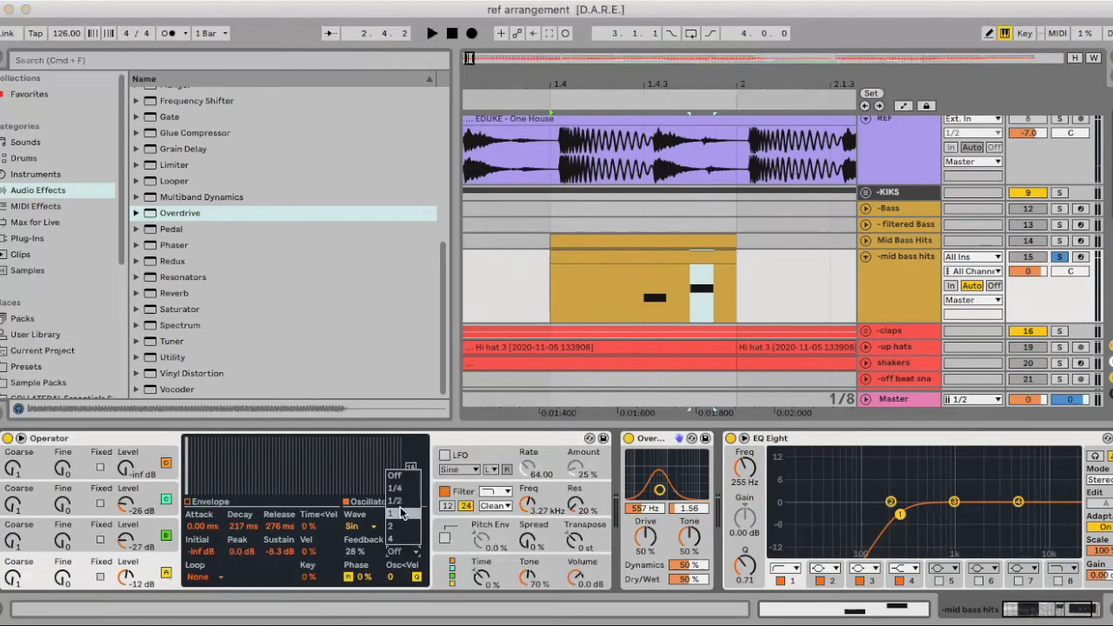
{"action": "left_click", "coordinate": [402, 514]}
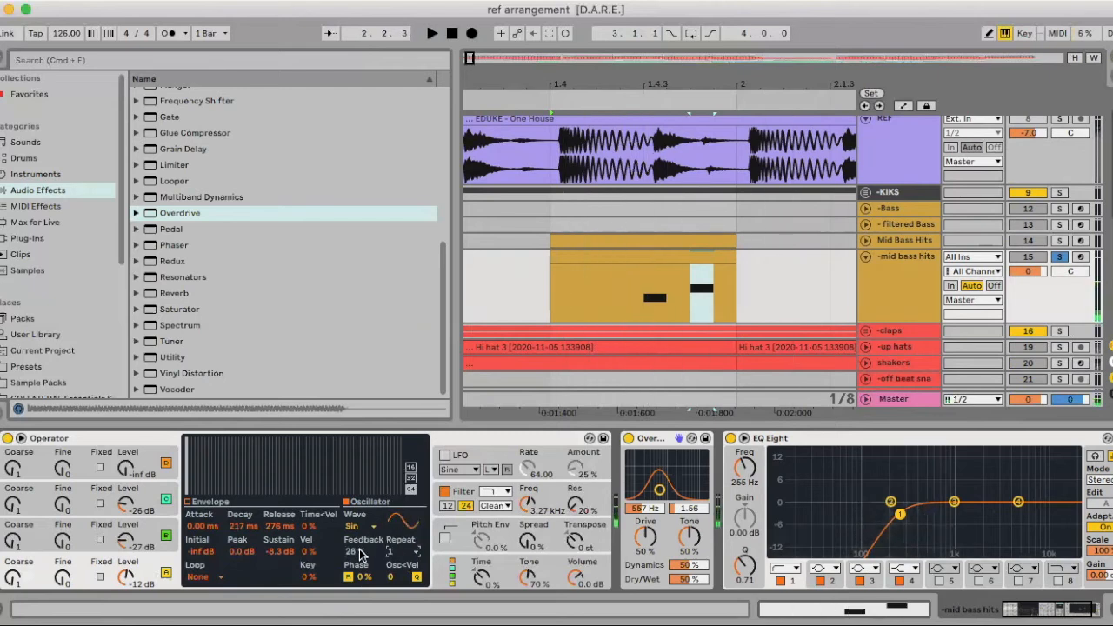
Try Overdrive's band at 597 Hz with a bandwidth of 1.92 during playback
{"action": "left_click", "coordinate": [141, 541]}
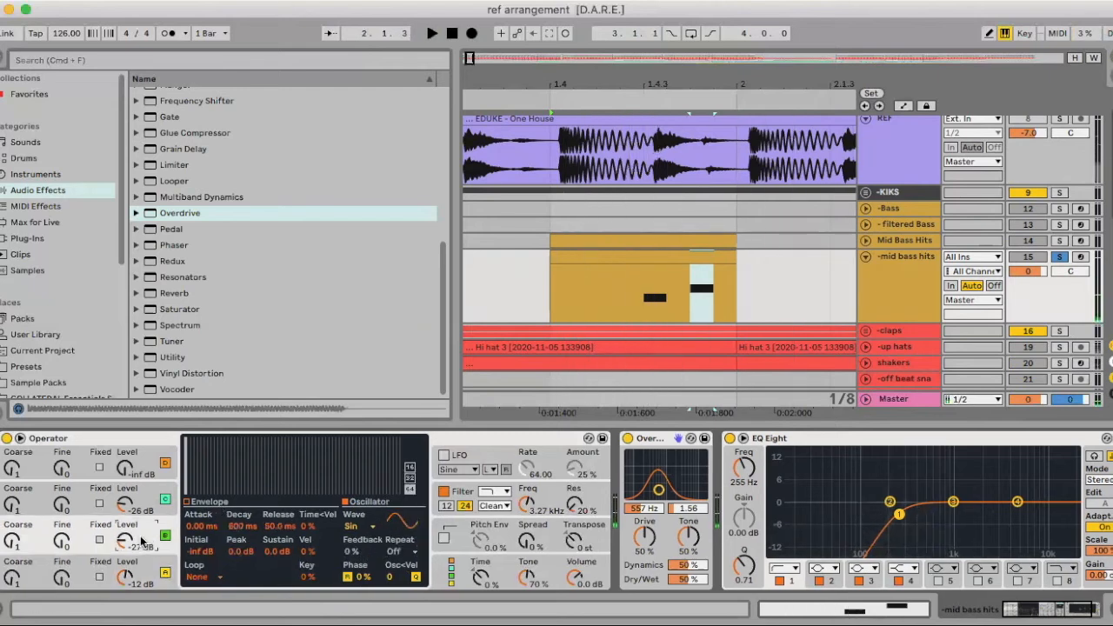
{"action": "key", "text": "space"}
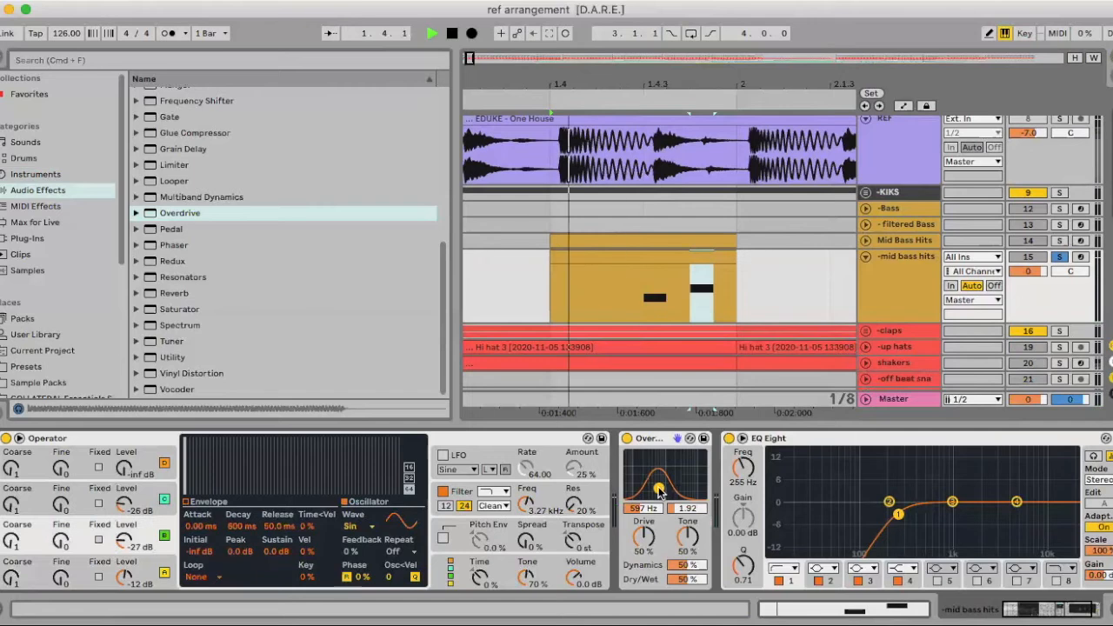
{"action": "key", "text": "space"}
Try a Redux effect between Overdrive and EQ Eight with its downsample raised to 23
{"action": "scroll", "coordinate": [178, 330], "scroll_direction": "up", "scroll_amount": 3}
{"action": "scroll", "coordinate": [179, 355], "scroll_direction": "down", "scroll_amount": 3}
{"action": "mouse_move", "coordinate": [167, 262]}
{"action": "left_mouse_down"}
{"action": "mouse_move", "coordinate": [750, 482]}
{"action": "mouse_move", "coordinate": [730, 490]}
{"action": "left_mouse_up"}
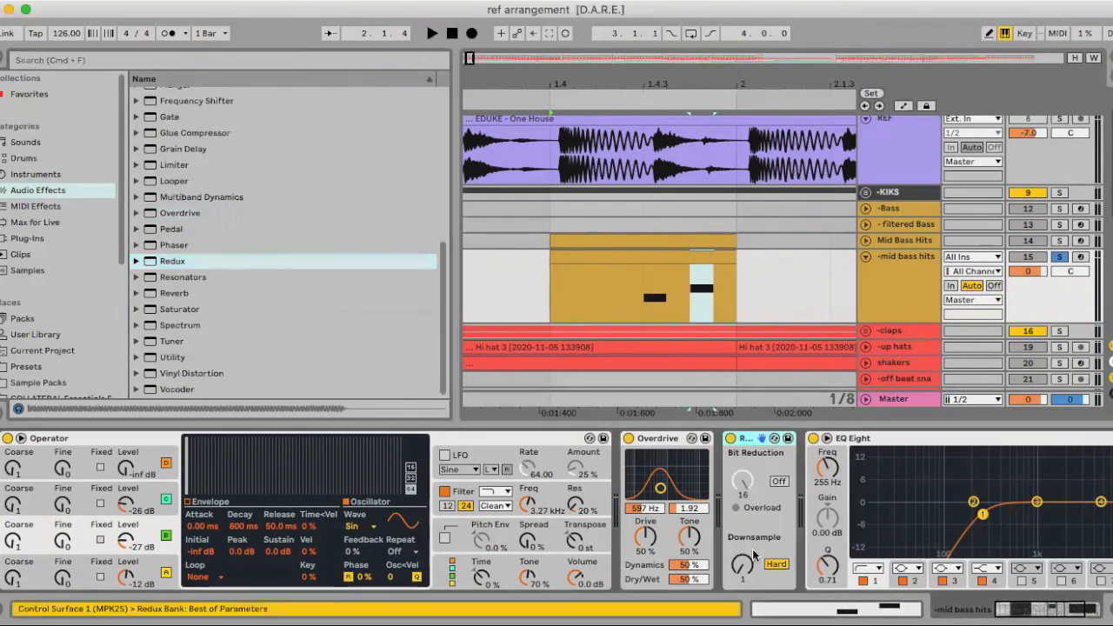
{"action": "key", "text": "space"}
{"action": "left_click_drag", "start_coordinate": [748, 567], "coordinate": [750, 566]}
Enable the high-cut band 8 in EQ Eight and lower its frequency to 639 Hz with a Q of 0.82
{"action": "scroll", "coordinate": [750, 563], "scroll_direction": "right", "scroll_amount": 4}
{"action": "left_click", "coordinate": [967, 584]}
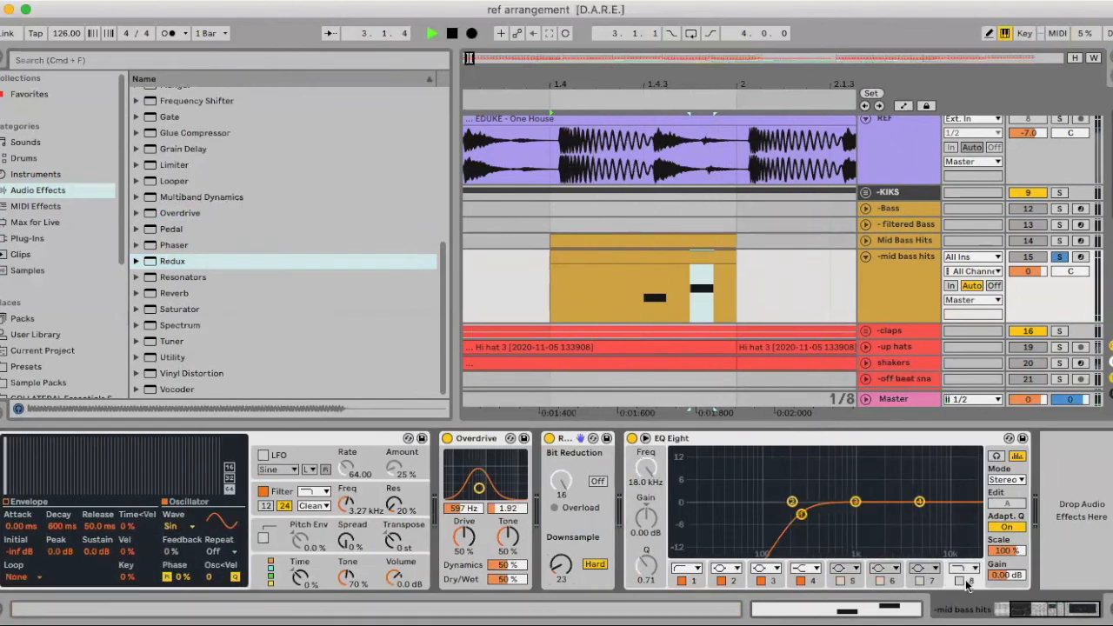
{"action": "left_click_drag", "start_coordinate": [969, 514], "coordinate": [836, 512]}
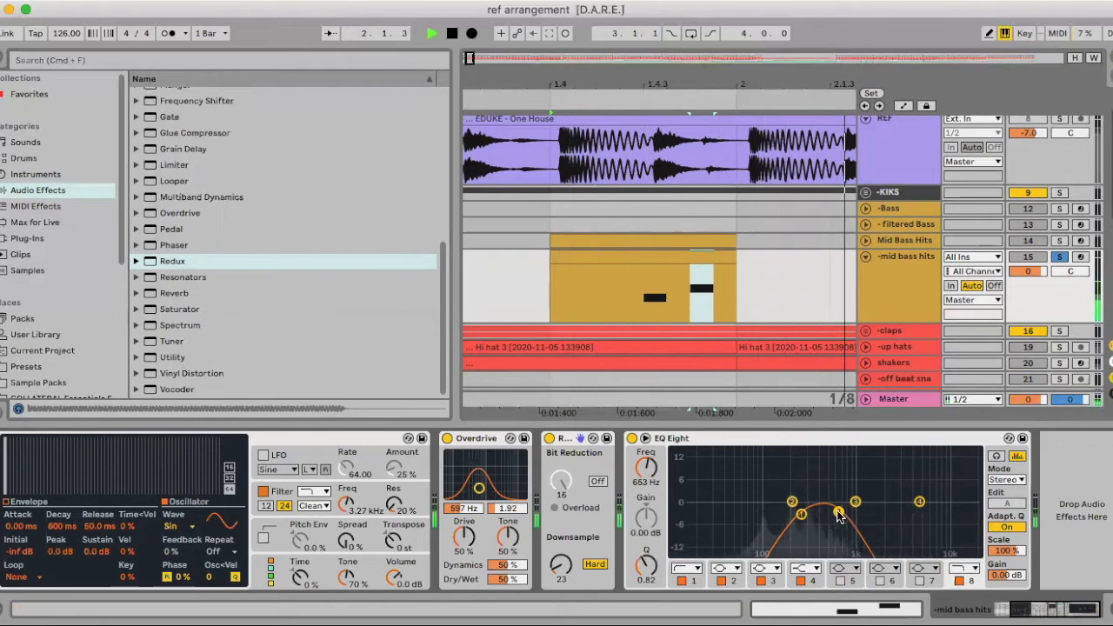
{"action": "key", "text": "space"}
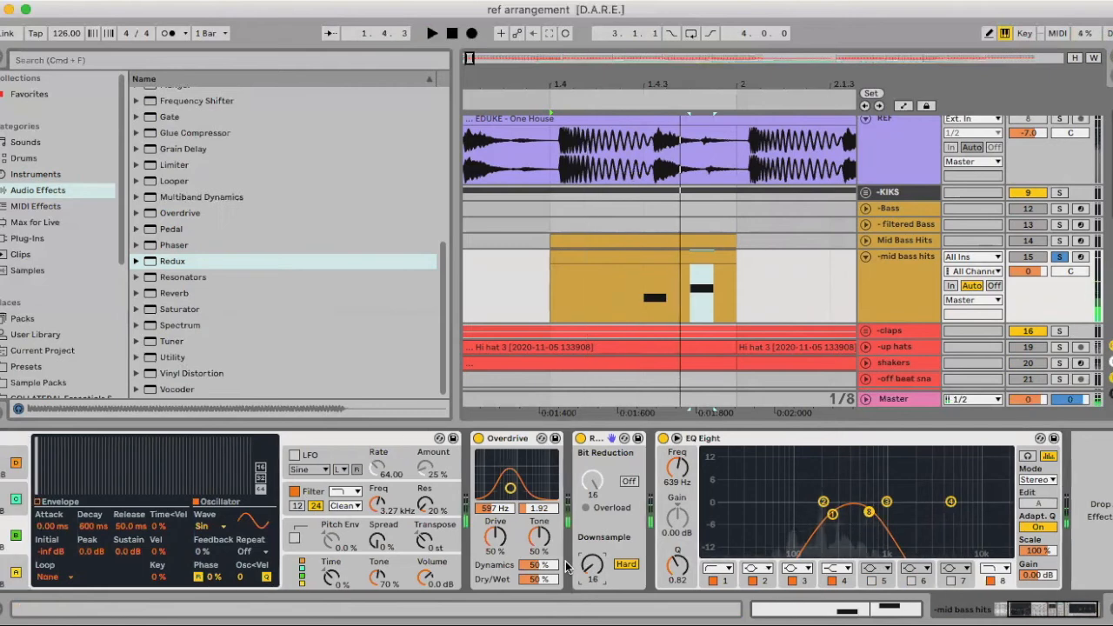
Try Redux with a downsample of 16 placed ahead of Overdrive in the device chain
{"action": "key", "text": "space"}
{"action": "scroll", "coordinate": [511, 461], "scroll_direction": "left", "scroll_amount": 2}
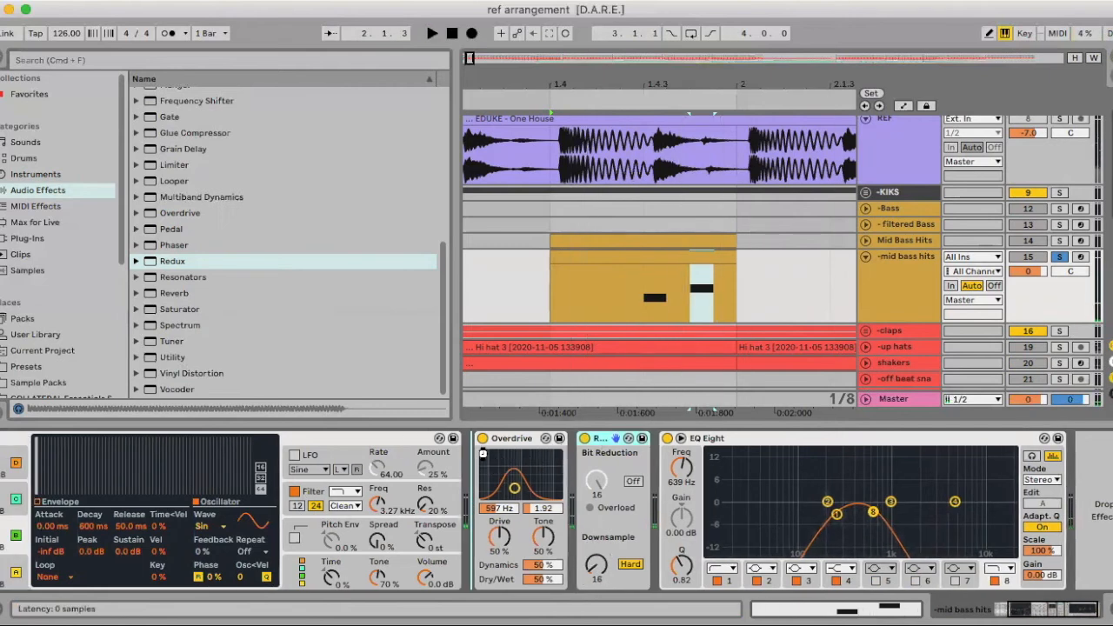
{"action": "left_click_drag", "start_coordinate": [482, 453], "coordinate": [485, 453]}
{"action": "key", "text": "space"}
{"action": "scroll", "coordinate": [581, 487], "scroll_direction": "right", "scroll_amount": 1}
Set Overdrive's band to 423 Hz with bandwidth 1.56 and raise its drive to 65 %, auditioning the result
{"action": "key", "text": "space"}
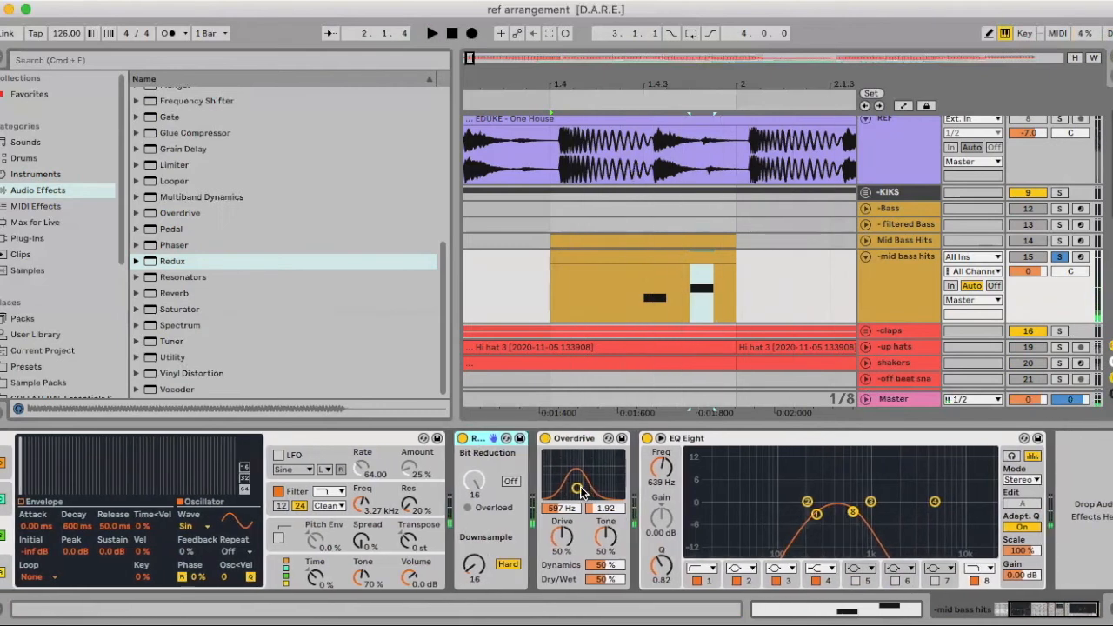
{"action": "key", "text": "space"}
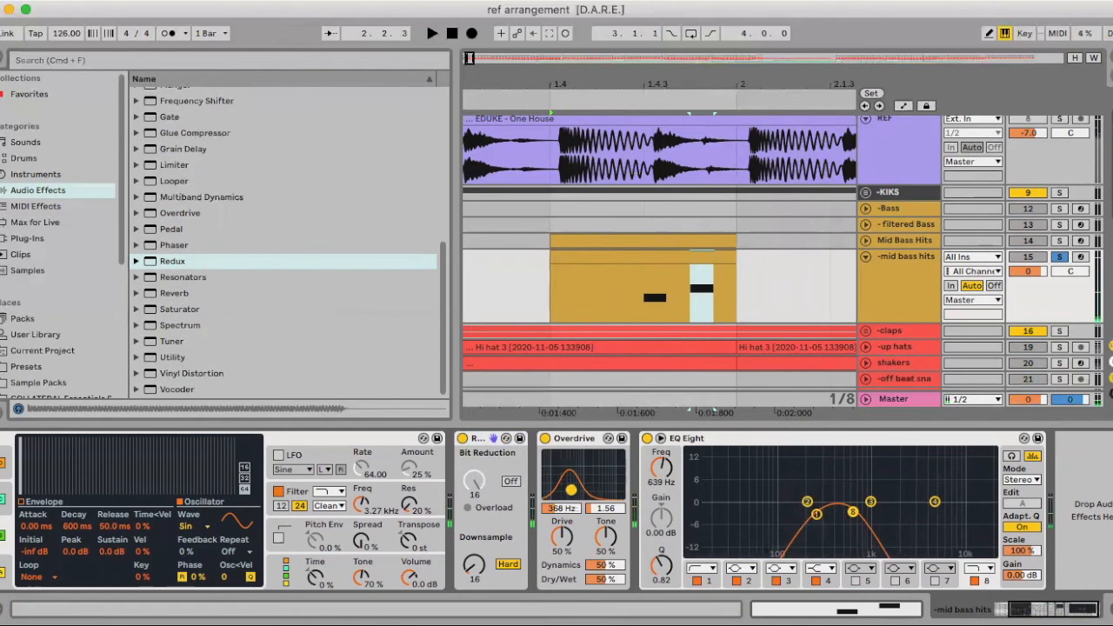
{"action": "key", "text": "space"}
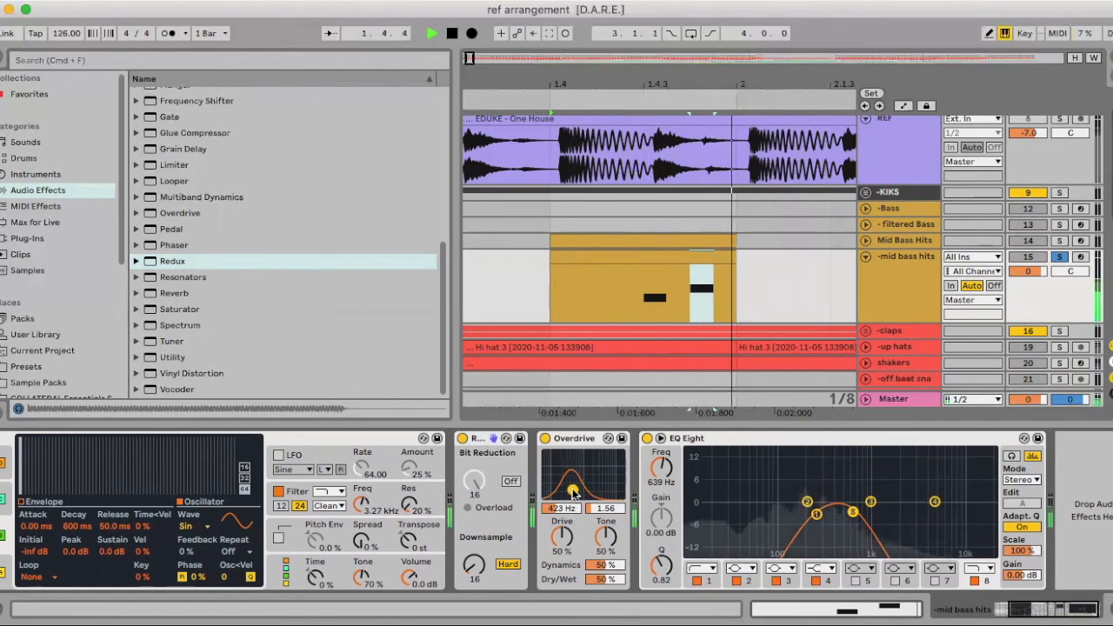
{"action": "scroll", "coordinate": [577, 521], "scroll_direction": "left", "scroll_amount": 1}
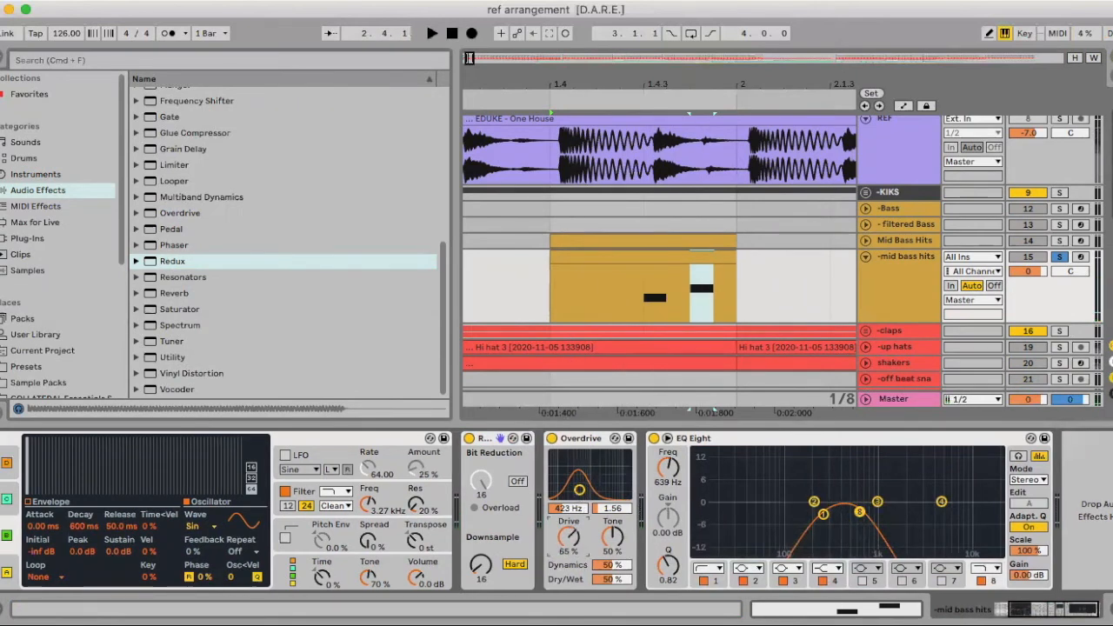
{"action": "key", "text": "space"}
Delete Redux from the chain and raise Overdrive's dry/wet to 69 %
{"action": "left_click", "coordinate": [469, 438]}
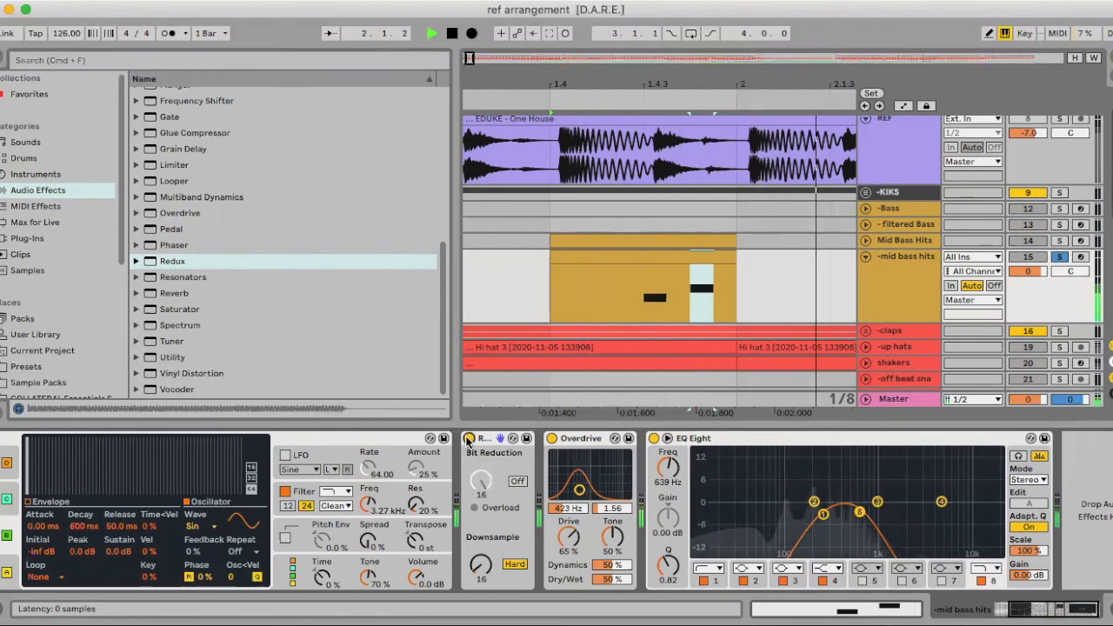
{"action": "key", "text": "Delete"}
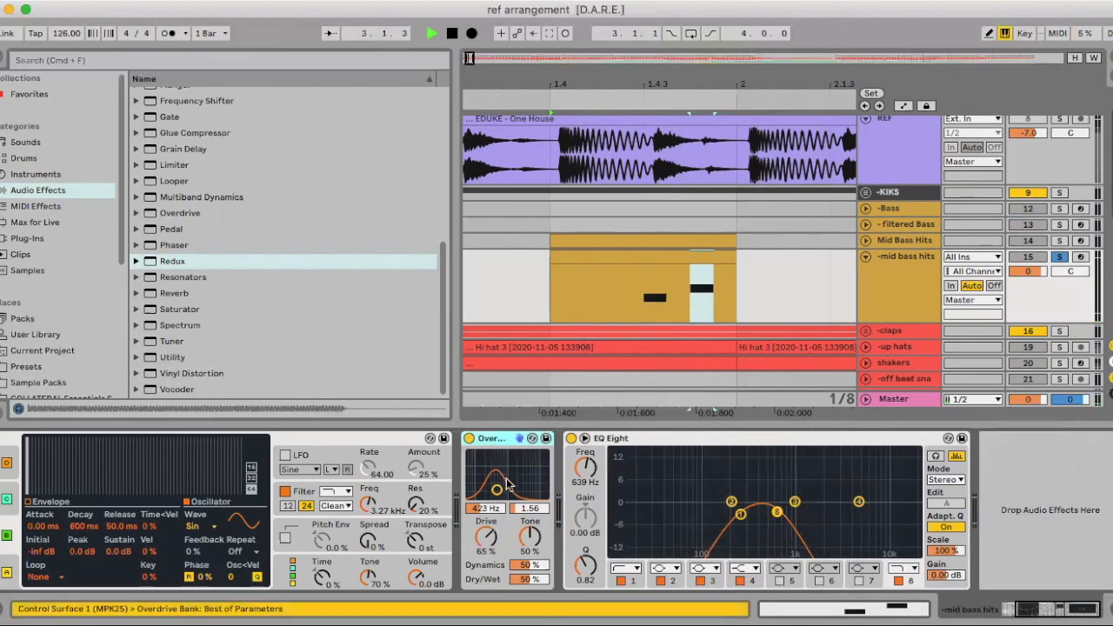
{"action": "key", "text": "space"}
{"action": "left_click_drag", "start_coordinate": [532, 579], "coordinate": [533, 563]}
{"action": "key", "text": "space"}
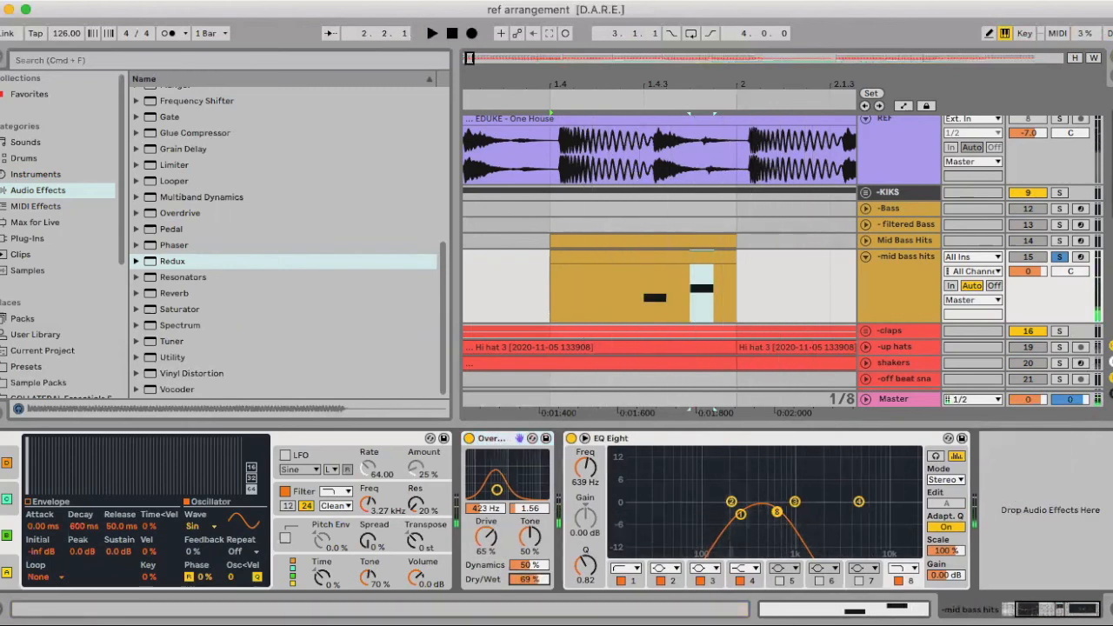
Unsolo the -mid bass hits track and play the full arrangement from bar 1 in an enlarged arrangement view
{"action": "scroll", "coordinate": [694, 478], "scroll_direction": "left", "scroll_amount": 4}
{"action": "left_click", "coordinate": [1068, 254]}
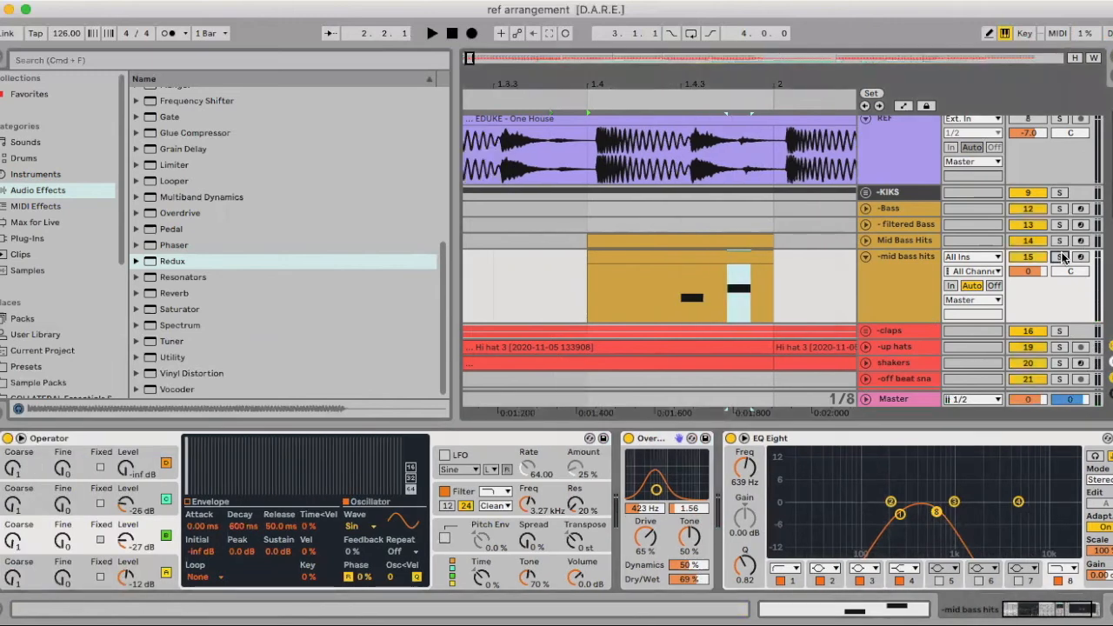
{"action": "left_click", "coordinate": [1, 59]}
{"action": "left_click_drag", "start_coordinate": [274, 89], "coordinate": [168, 70]}
{"action": "left_click_drag", "start_coordinate": [176, 265], "coordinate": [4, 273]}
{"action": "left_click", "coordinate": [90, 270]}
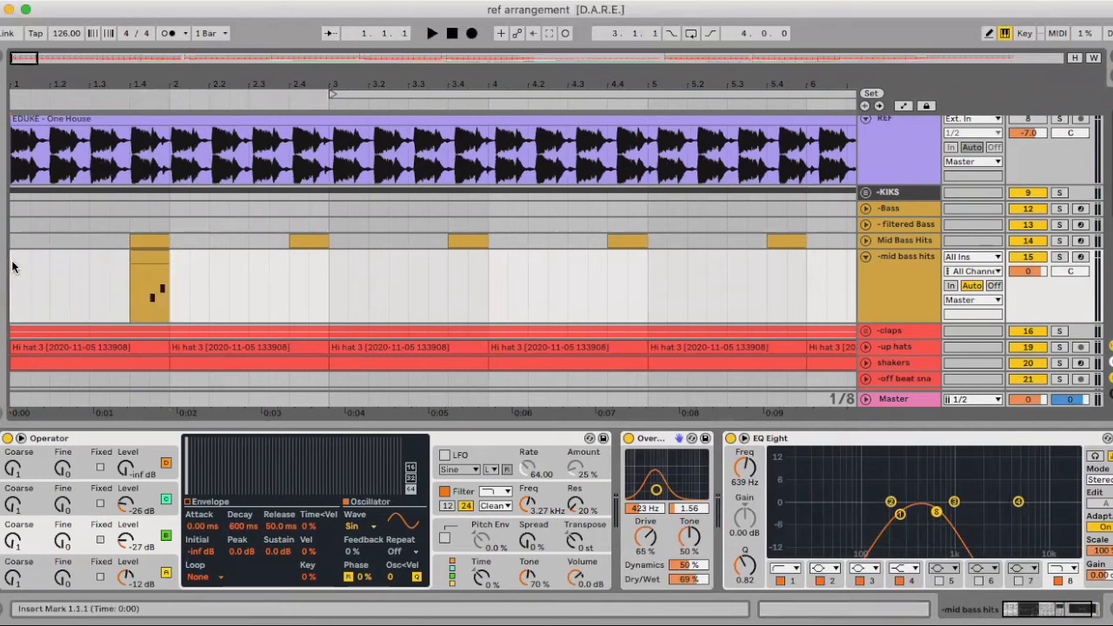
{"action": "key", "text": "space"}
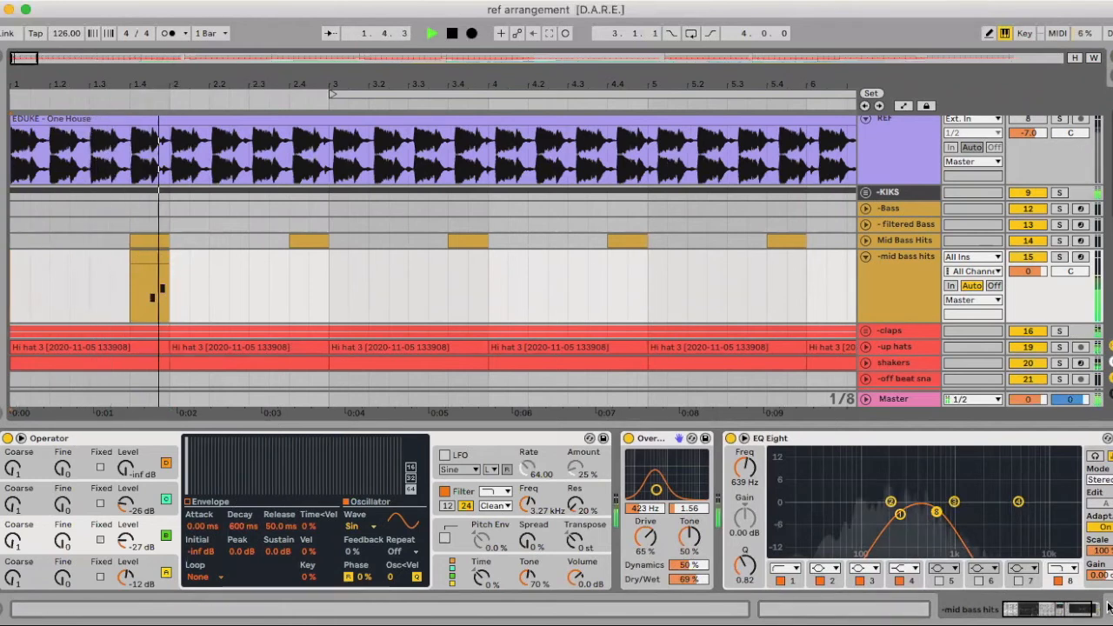
{"action": "left_click", "coordinate": [1109, 607]}
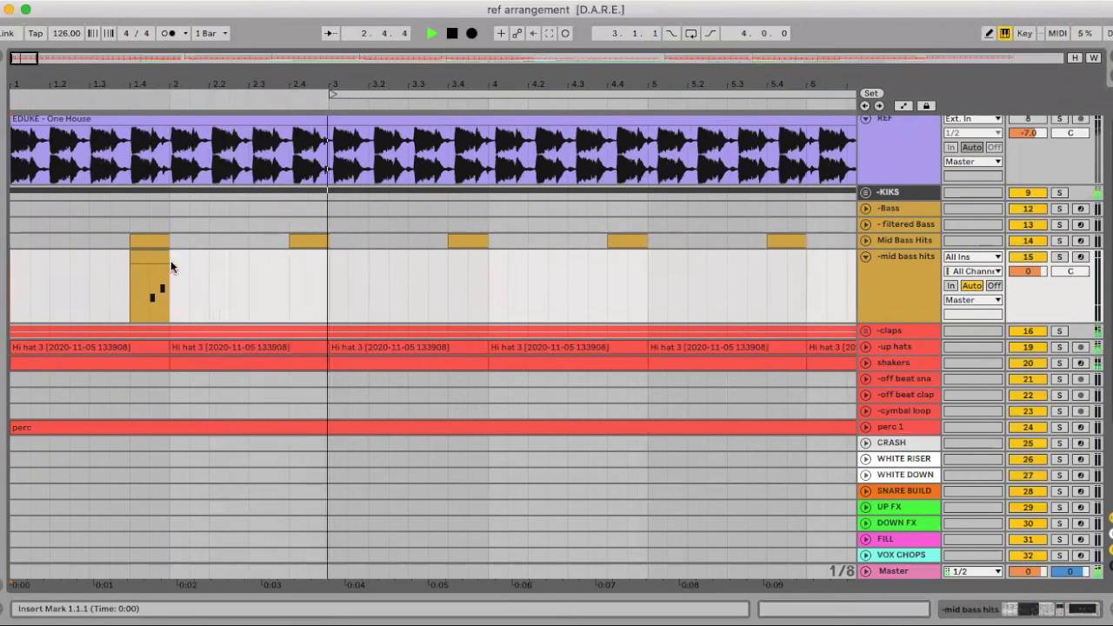
Duplicate the first one-bar section of the -mid bass hits track repeatedly until the hits reach bar 25
{"action": "left_click_drag", "start_coordinate": [170, 265], "coordinate": [2, 277]}
{"action": "key", "text": "super+d"}
{"action": "key", "text": "super+d"}
{"action": "key", "text": "super+d"}
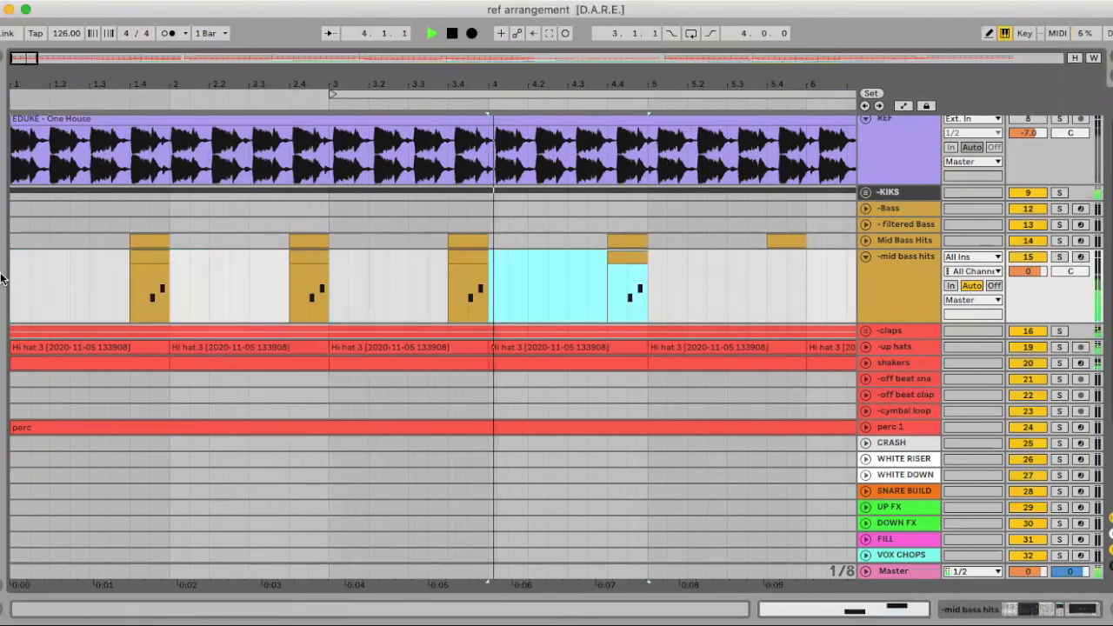
{"action": "key", "text": "super+d"}
{"action": "scroll", "coordinate": [132, 174], "scroll_direction": "down", "scroll_amount": 5}
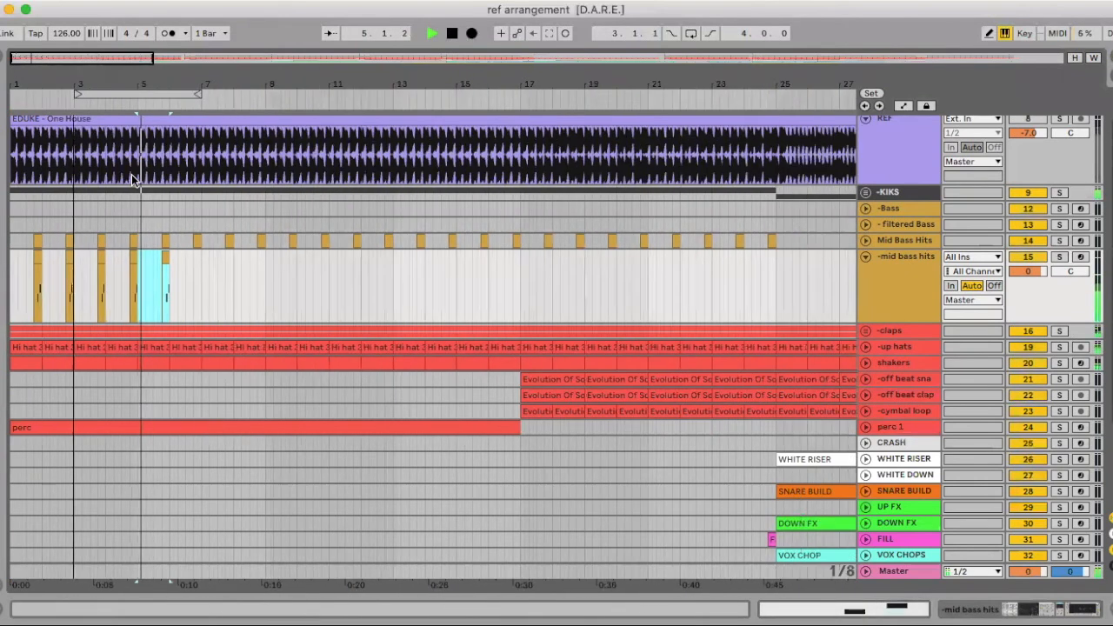
{"action": "key", "text": "space"}
{"action": "scroll", "coordinate": [68, 174], "scroll_direction": "down", "scroll_amount": 5}
{"action": "key", "text": "super+d"}
{"action": "key", "text": "super+d"}
{"action": "key", "text": "super+d"}
{"action": "key", "text": "super+d"}
{"action": "key", "text": "super+d"}
{"action": "key", "text": "super+d"}
{"action": "key", "text": "super+d"}
{"action": "key", "text": "super+d"}
{"action": "key", "text": "super+d"}
{"action": "key", "text": "super+d"}
{"action": "key", "text": "super+d"}
{"action": "key", "text": "super+d"}
{"action": "key", "text": "super+d"}
{"action": "key", "text": "super+d"}
{"action": "key", "text": "super+d"}
{"action": "key", "text": "super+d"}
{"action": "key", "text": "super+d"}
{"action": "key", "text": "super+d"}
{"action": "key", "text": "super+d"}
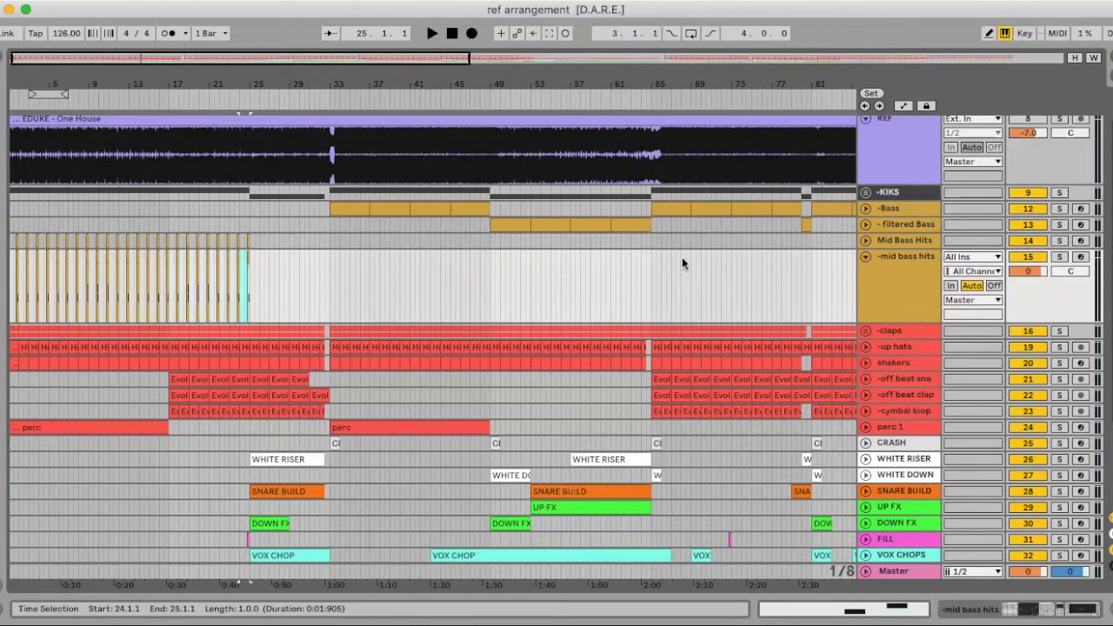
Delete the Mid Bass Hits reference track above -mid bass hits
{"action": "left_click_drag", "start_coordinate": [180, 81], "coordinate": [235, 96]}
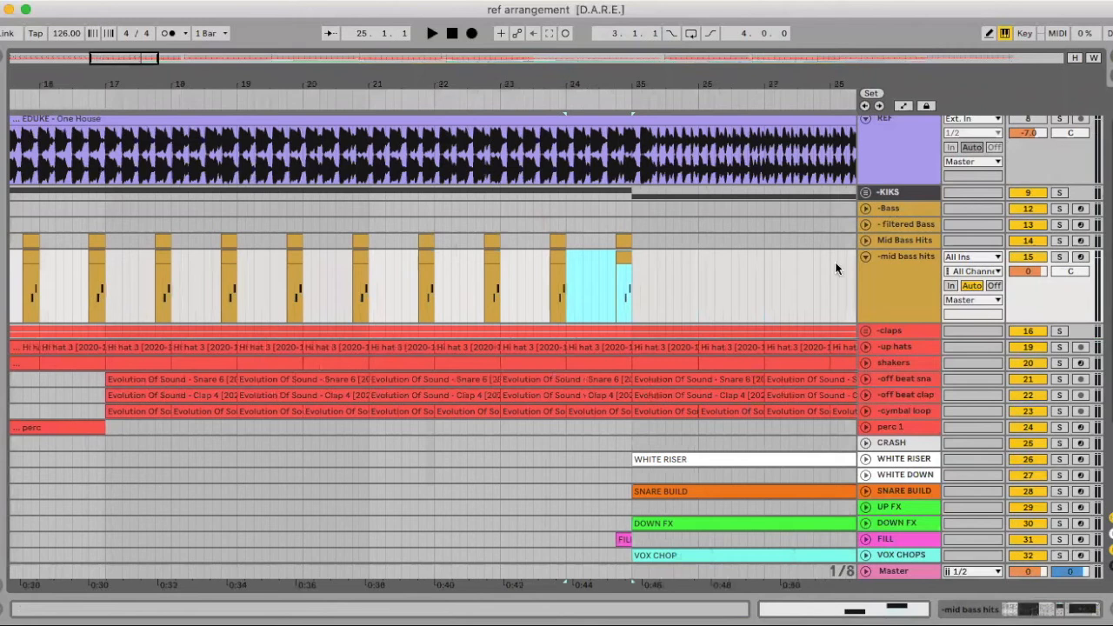
{"action": "left_click", "coordinate": [899, 240]}
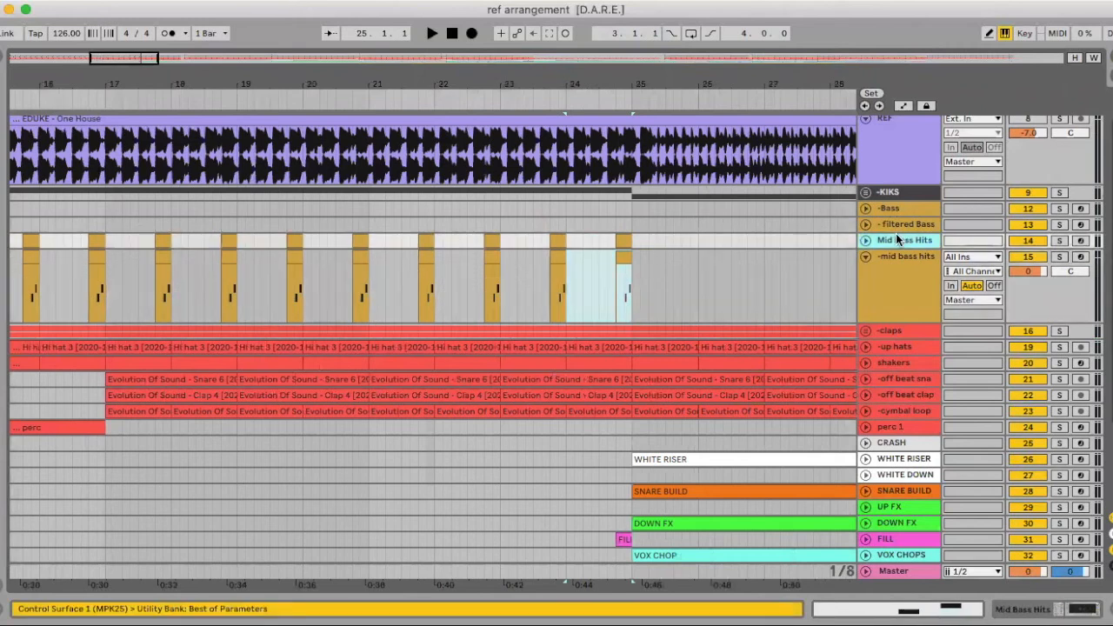
{"action": "key", "text": "Delete"}
{"action": "left_click_drag", "start_coordinate": [534, 78], "coordinate": [183, 47]}
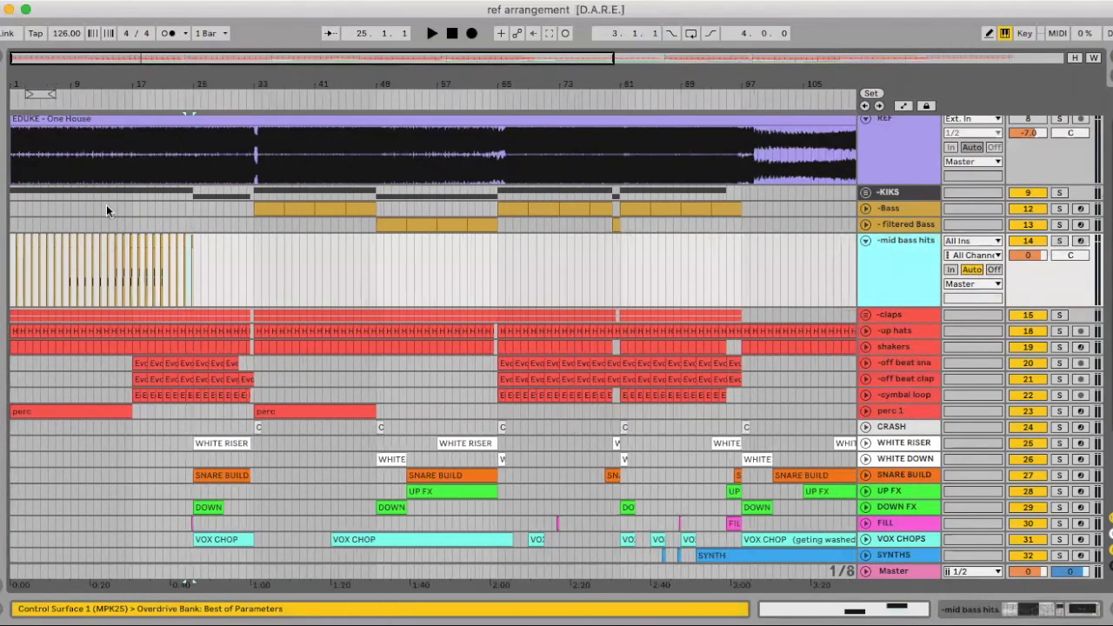
Play the arrangement from bar 17 to check the repeated mid bass hits
{"action": "left_click", "coordinate": [139, 361]}
{"action": "key", "text": "space"}
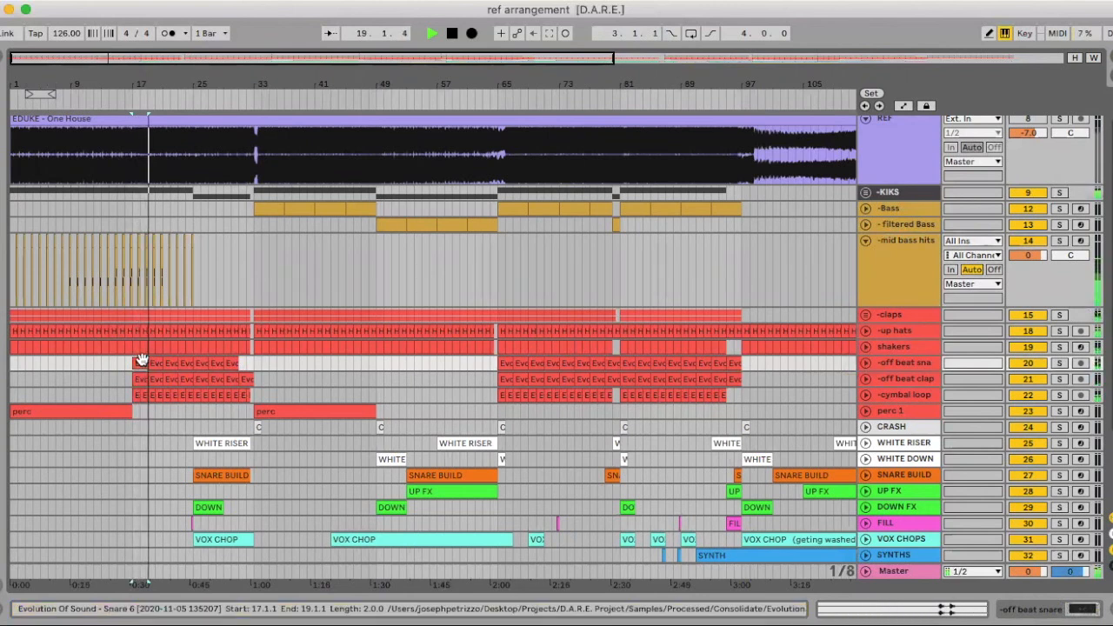
{"action": "key", "text": "space"}
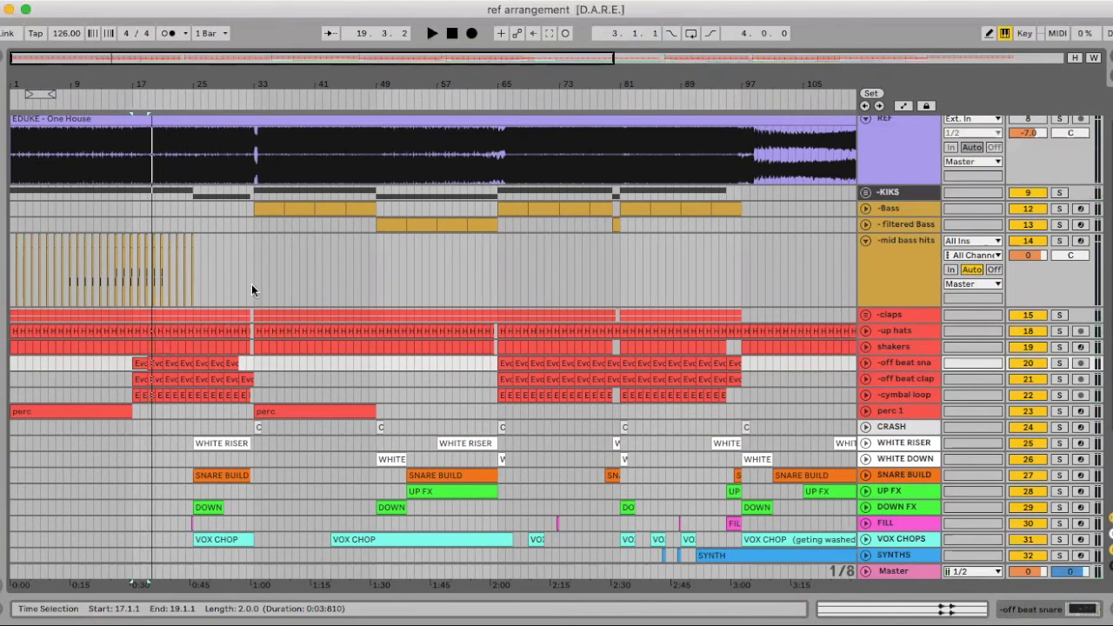
Copy the last -mid bass hits clip before bar 25 and set the fixed grid to 4 bars
{"action": "scroll", "coordinate": [582, 289], "scroll_direction": "right", "scroll_amount": 5}
{"action": "scroll", "coordinate": [581, 290], "scroll_direction": "left", "scroll_amount": 5}
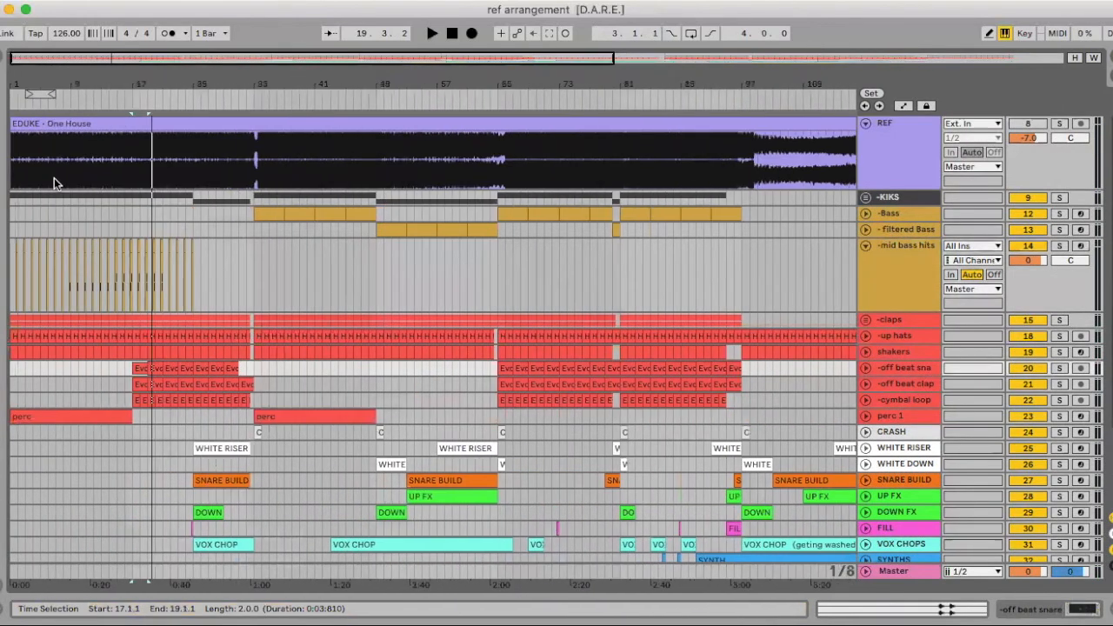
{"action": "left_click_drag", "start_coordinate": [149, 89], "coordinate": [149, 146]}
{"action": "left_click", "coordinate": [367, 244]}
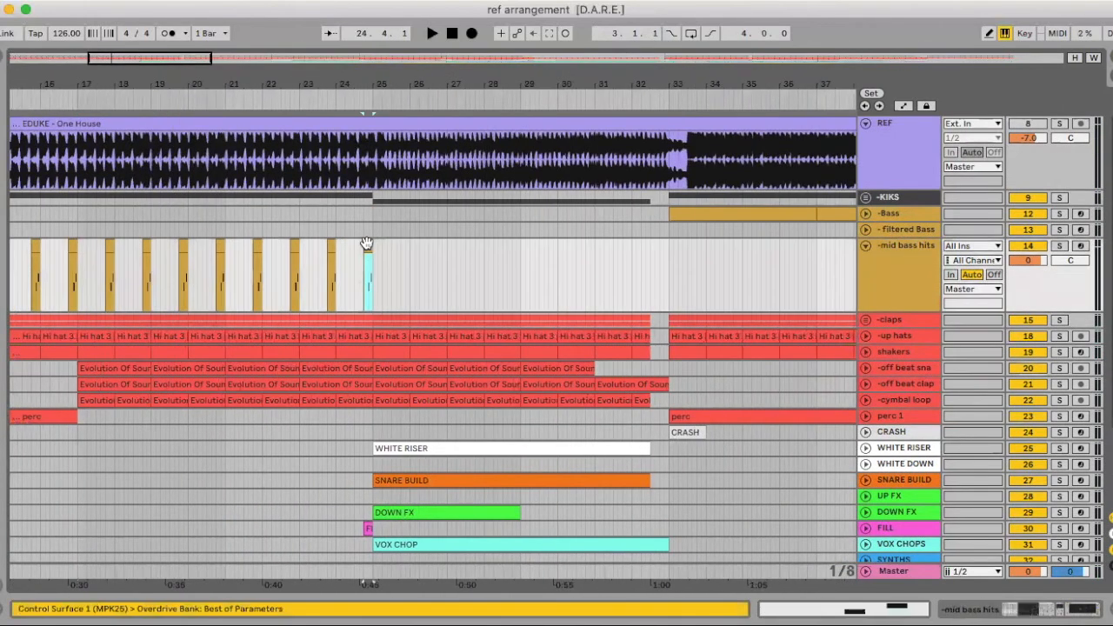
{"action": "scroll", "coordinate": [389, 259], "scroll_direction": "right", "scroll_amount": 15}
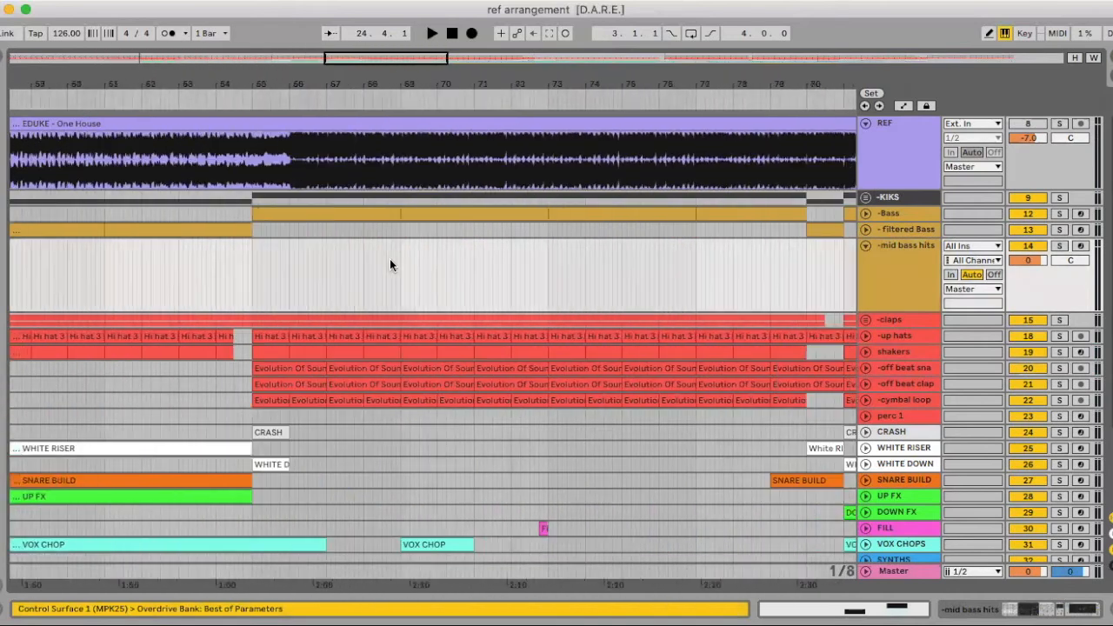
{"action": "left_click_drag", "start_coordinate": [352, 91], "coordinate": [352, 48]}
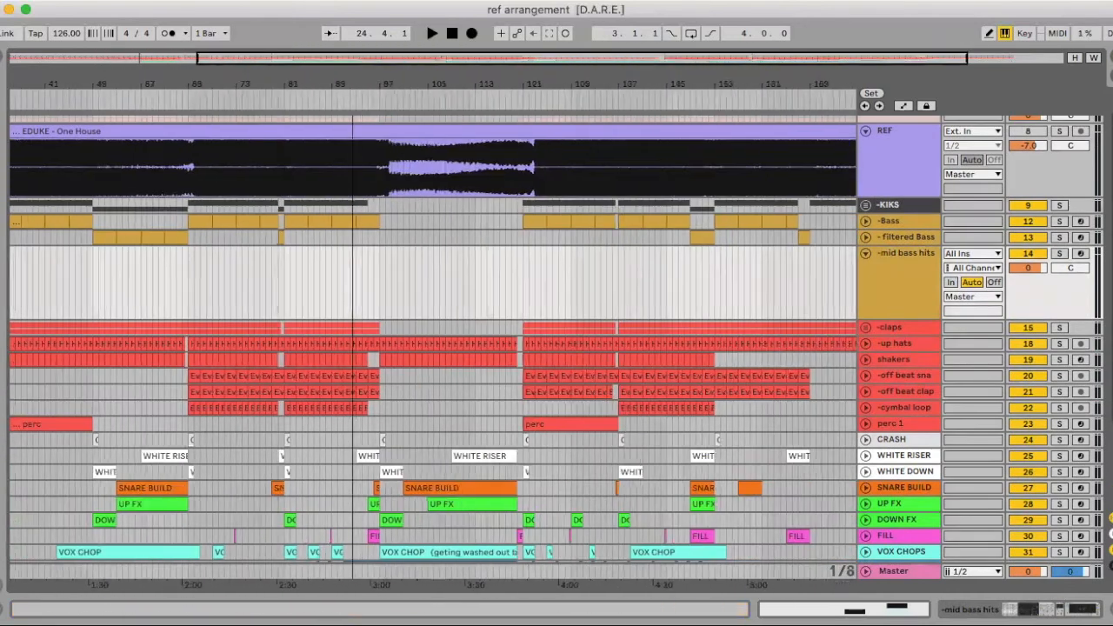
{"action": "scroll", "coordinate": [571, 280], "scroll_direction": "right", "scroll_amount": 3}
{"action": "right_click", "coordinate": [546, 289]}
{"action": "left_click", "coordinate": [612, 438]}
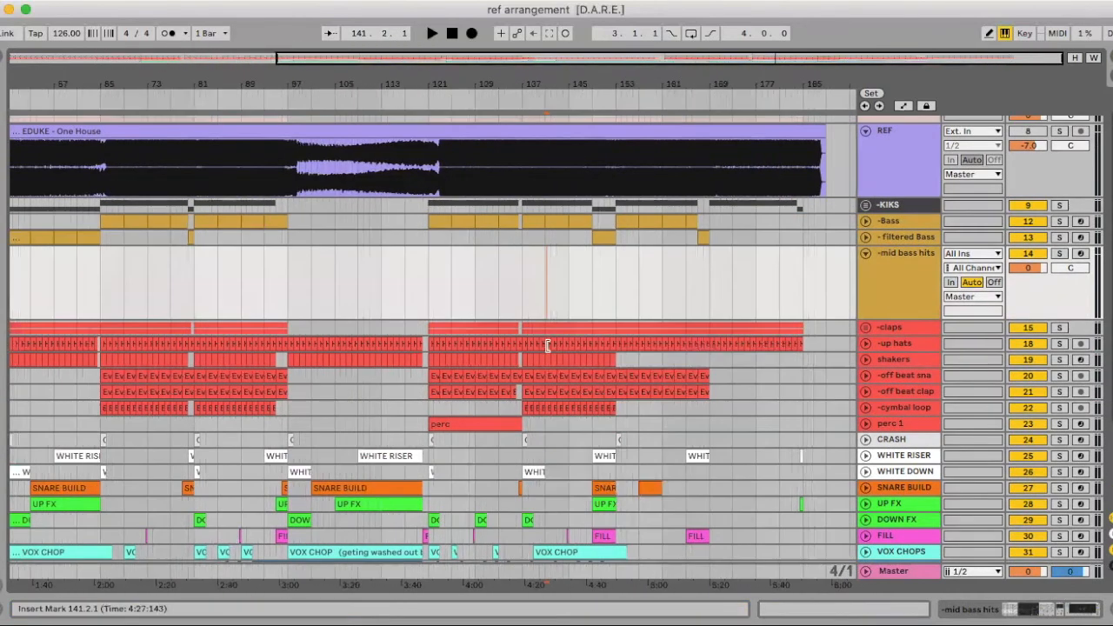
Set the fixed grid to 1 bar and try the copied hit at the start of bar 124 on -mid bass hits
{"action": "left_click_drag", "start_coordinate": [444, 90], "coordinate": [445, 152]}
{"action": "right_click", "coordinate": [475, 285]}
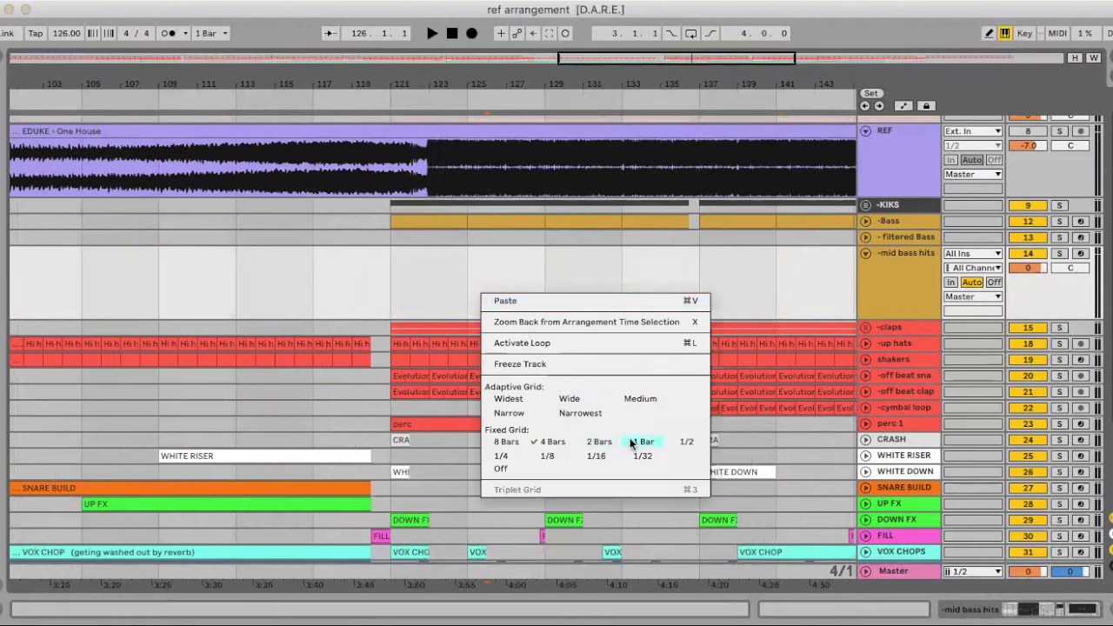
{"action": "left_click", "coordinate": [647, 446]}
{"action": "left_click", "coordinate": [452, 266]}
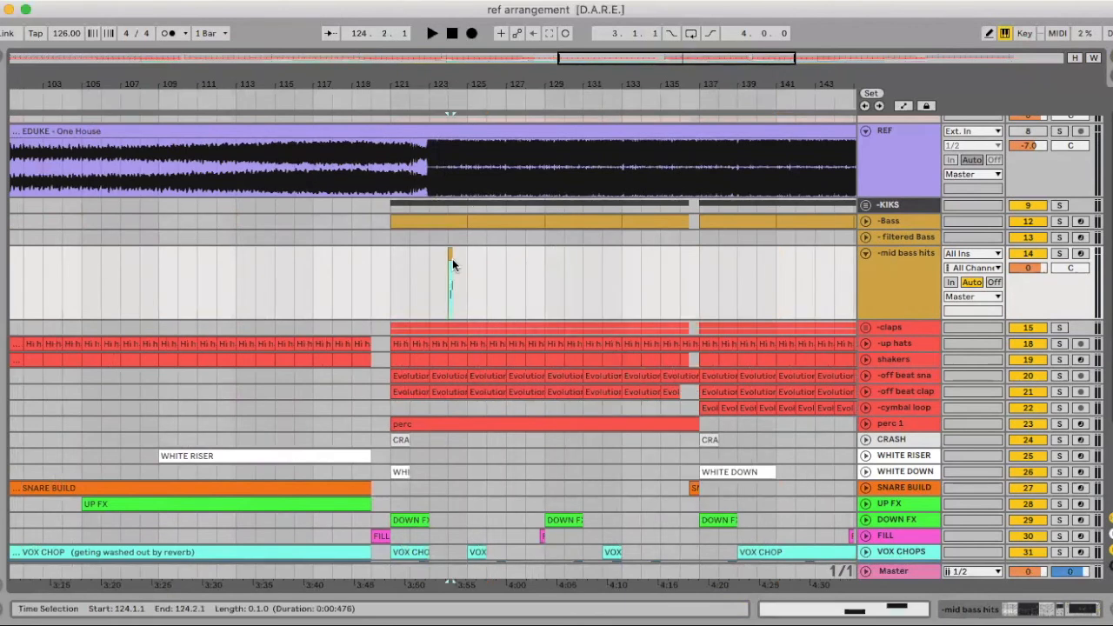
Set the grid to 1/4 and move the copied hit to the last beat of bar 124
{"action": "left_click_drag", "start_coordinate": [451, 87], "coordinate": [451, 156]}
{"action": "right_click", "coordinate": [468, 265]}
{"action": "left_click", "coordinate": [491, 587]}
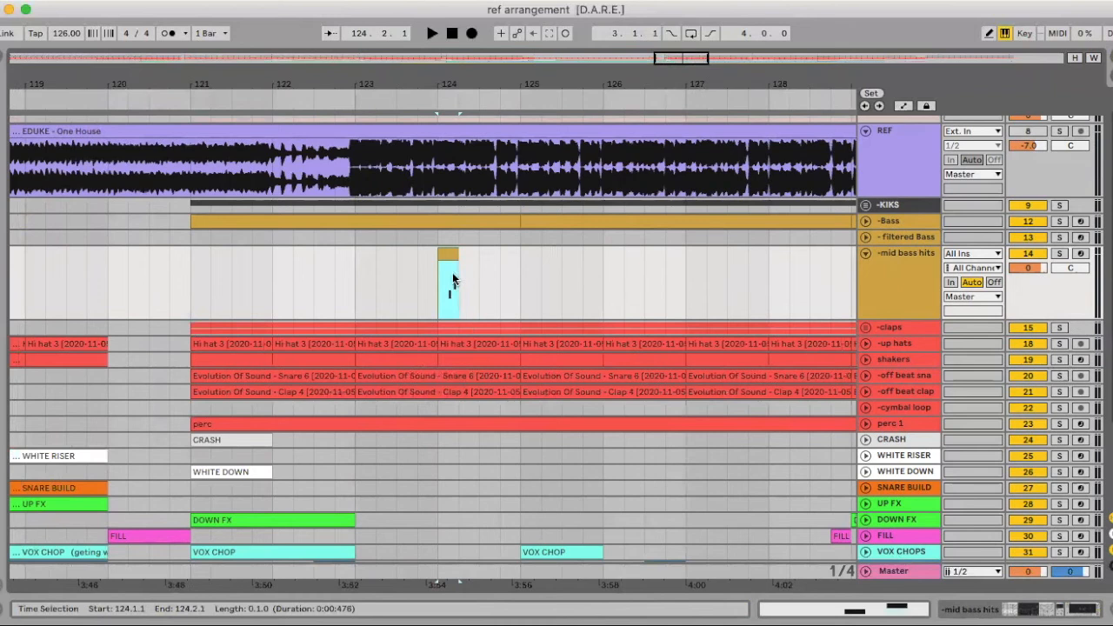
{"action": "left_click_drag", "start_coordinate": [448, 253], "coordinate": [515, 256]}
Audition the drop from bar 121 and delete the copied hit on the -mid bass hits track
{"action": "left_click", "coordinate": [191, 261]}
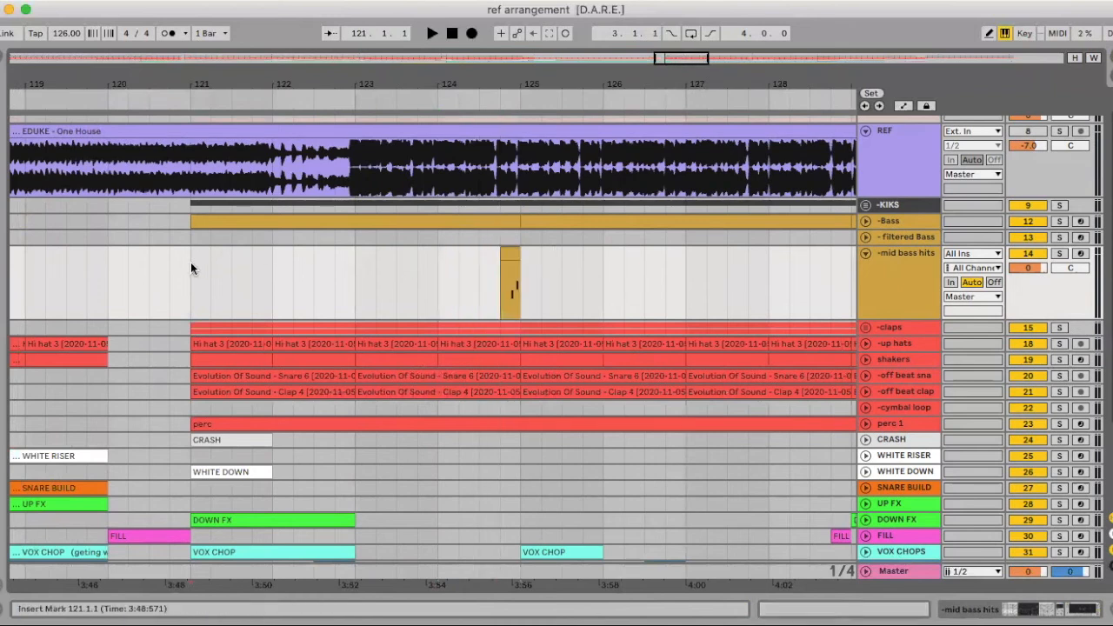
{"action": "key", "text": "space"}
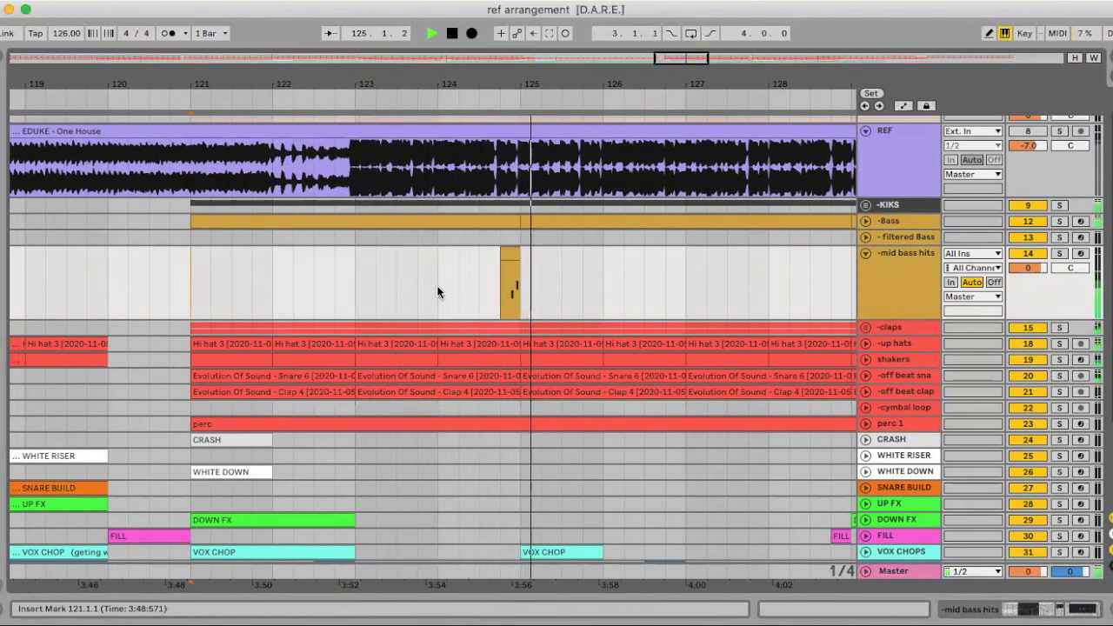
{"action": "scroll", "coordinate": [436, 285], "scroll_direction": "down", "scroll_amount": 1}
{"action": "key", "text": "space"}
{"action": "left_click_drag", "start_coordinate": [463, 86], "coordinate": [462, 39]}
{"action": "left_click_drag", "start_coordinate": [559, 251], "coordinate": [328, 252]}
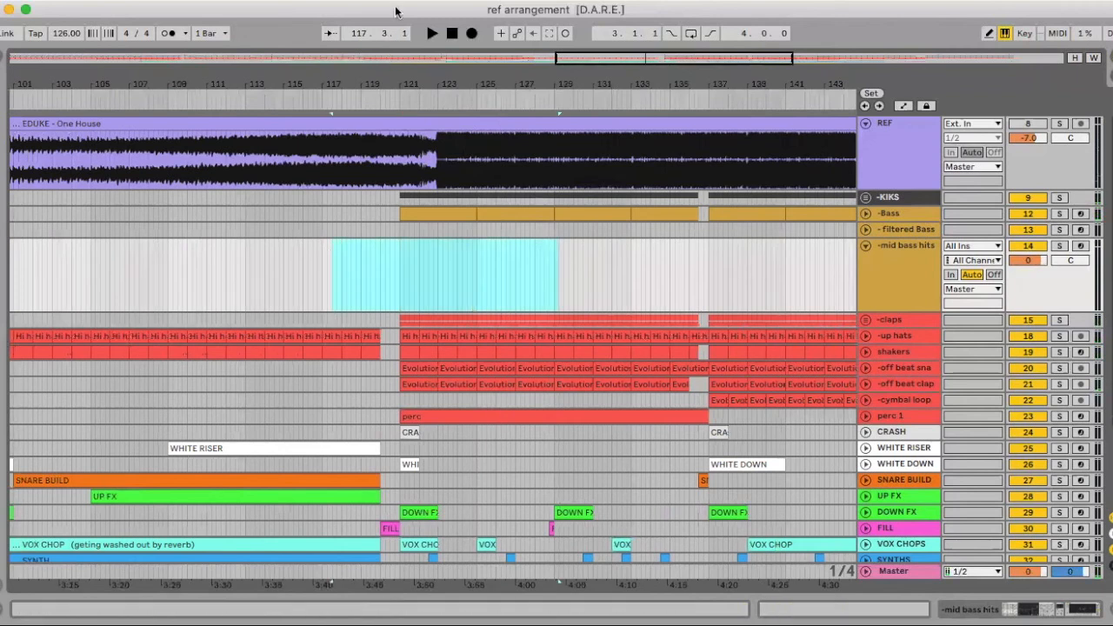
Show the whole arrangement and fold the -mid bass hits track
{"action": "left_click", "coordinate": [341, 83]}
{"action": "double_click", "coordinate": [341, 83]}
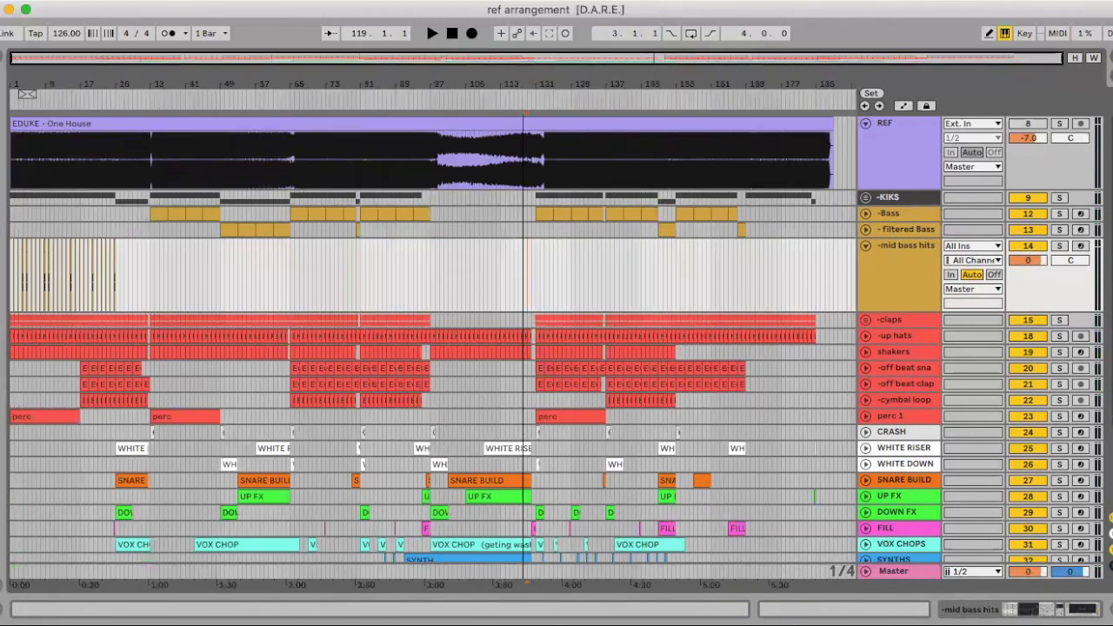
{"action": "left_click", "coordinate": [866, 247]}
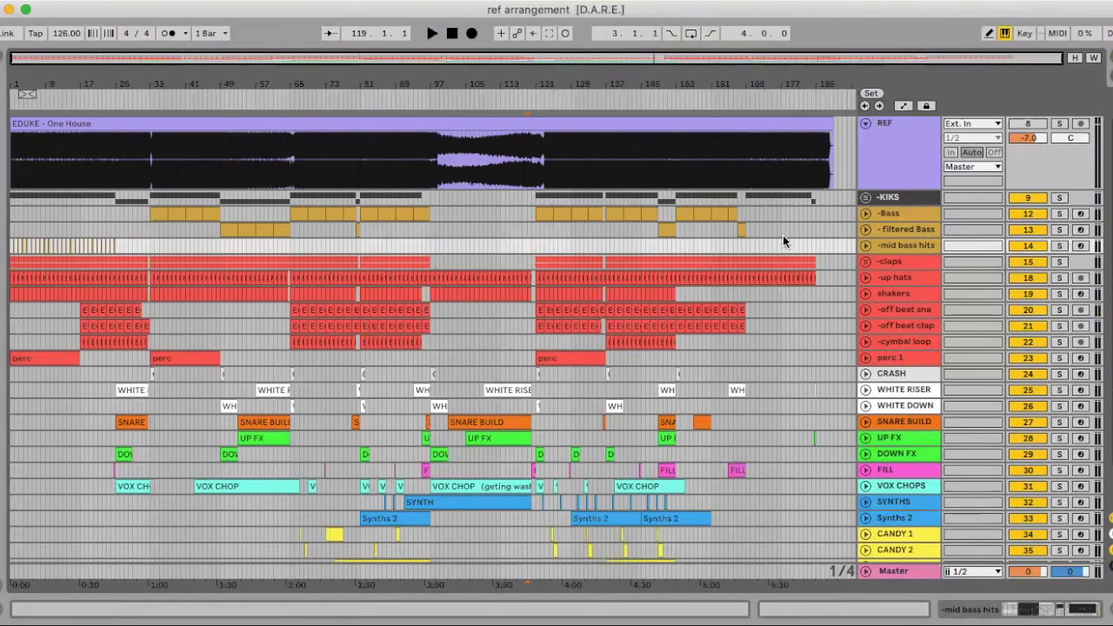
Open the - filtered Bass device chain and examine the bass clips up to the break at bar 97
{"action": "left_click_drag", "start_coordinate": [148, 74], "coordinate": [169, 67]}
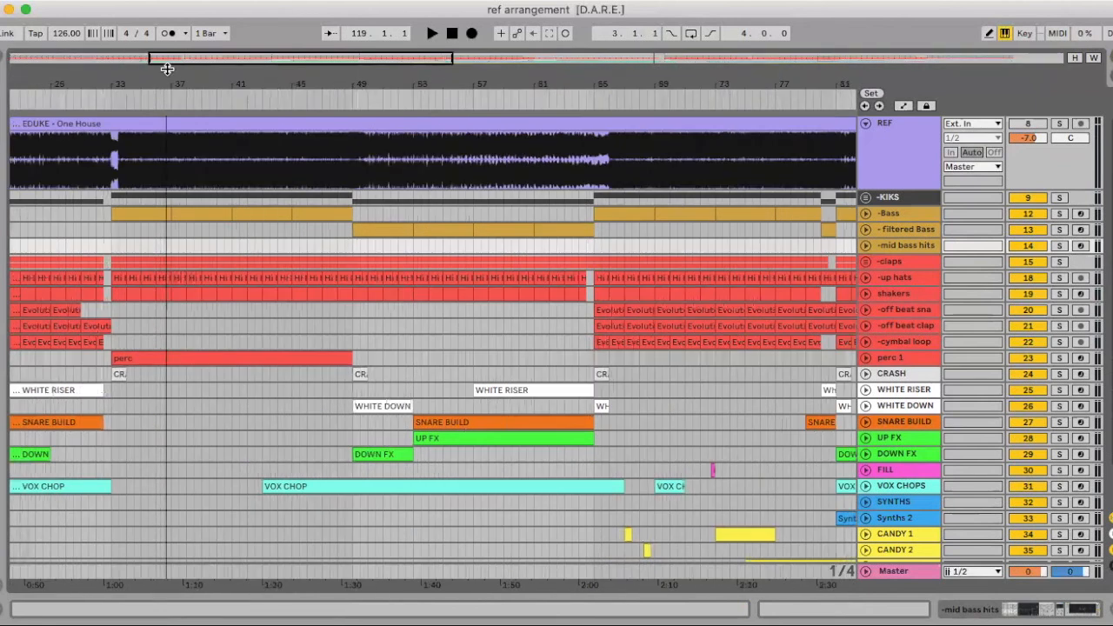
{"action": "double_click", "coordinate": [907, 231]}
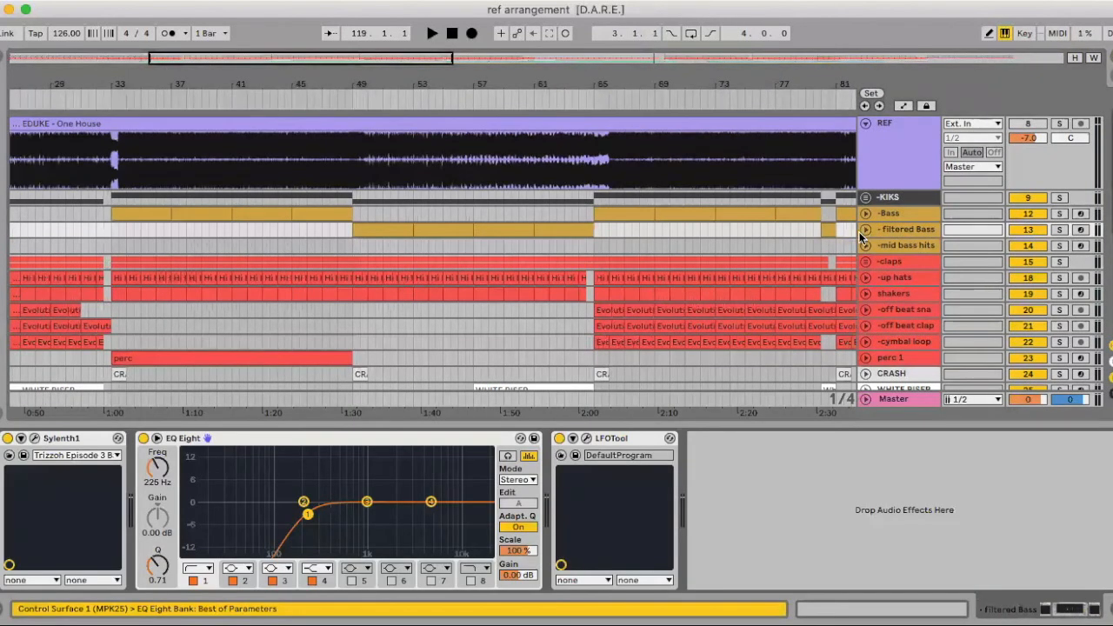
{"action": "scroll", "coordinate": [533, 254], "scroll_direction": "right", "scroll_amount": 10}
{"action": "scroll", "coordinate": [533, 254], "scroll_direction": "up", "scroll_amount": 1}
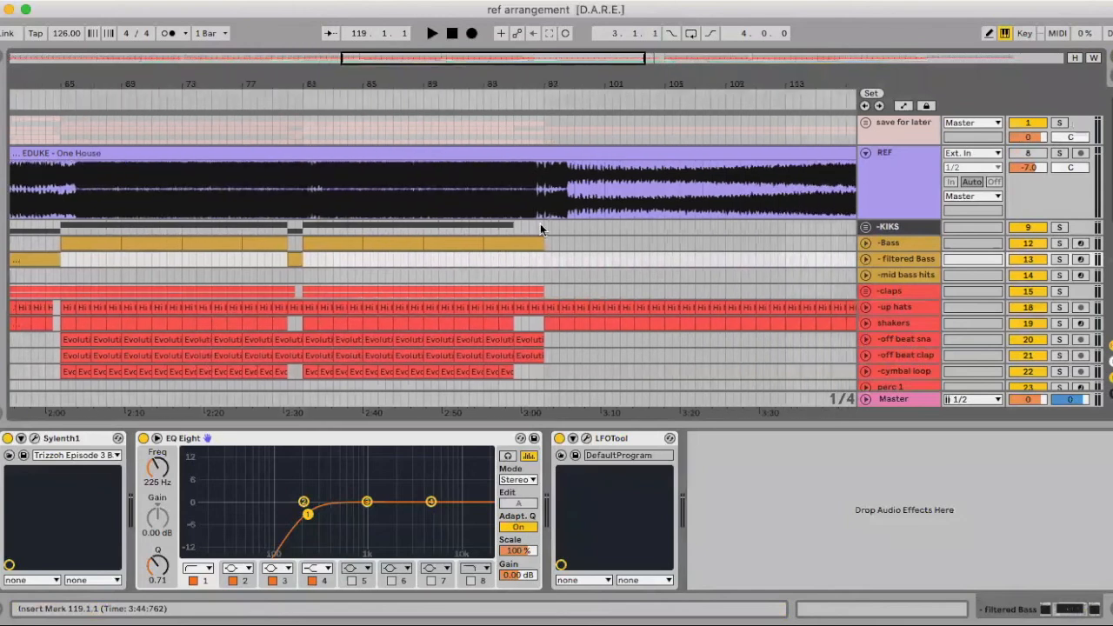
{"action": "left_click_drag", "start_coordinate": [534, 76], "coordinate": [534, 148]}
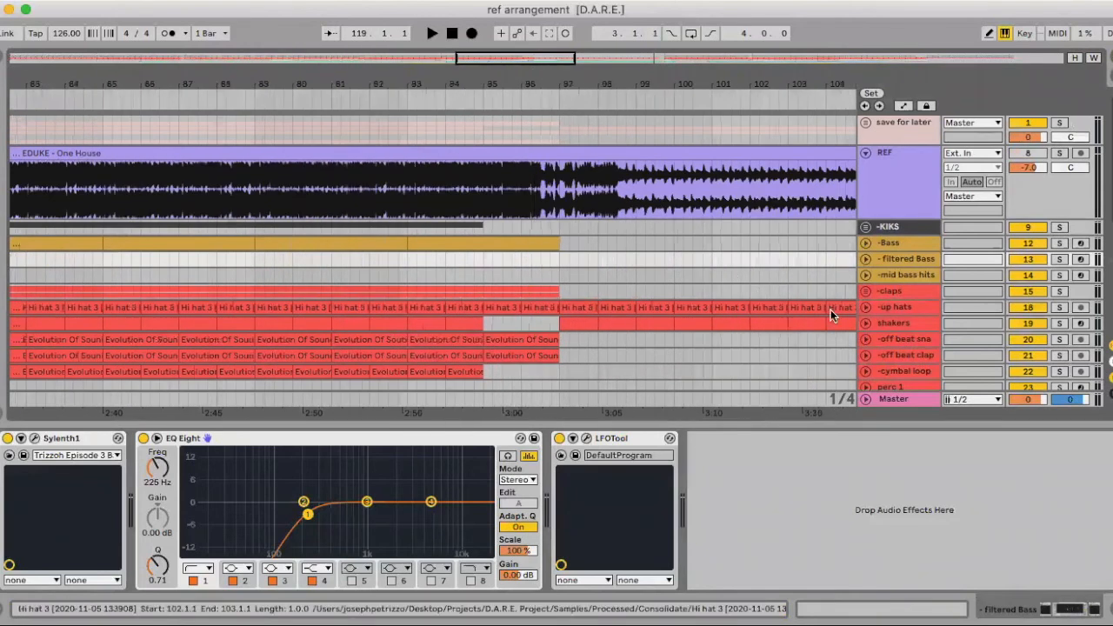
Unfold the -Bass track and show the automation lanes, switching LFOTool off and back on
{"action": "left_click", "coordinate": [866, 242]}
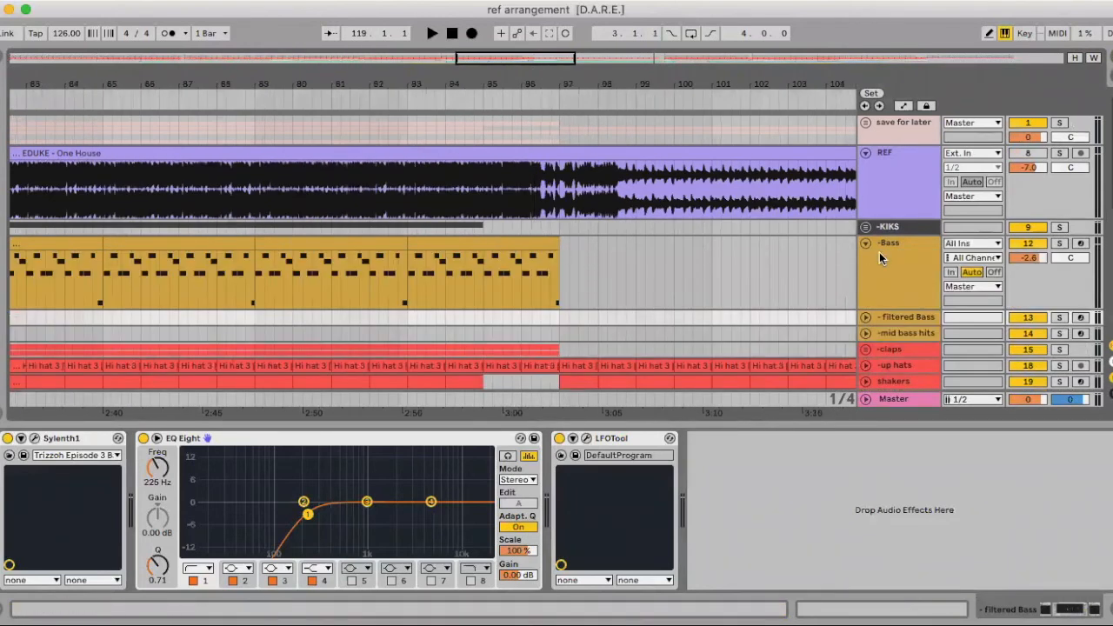
{"action": "left_click", "coordinate": [559, 438]}
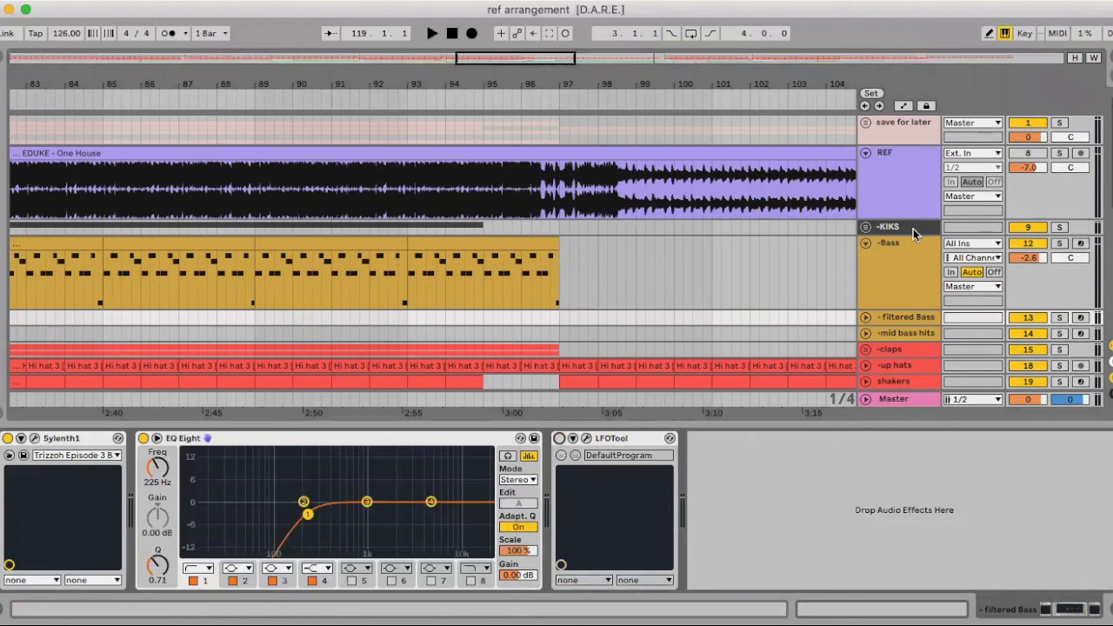
{"action": "left_click", "coordinate": [904, 105]}
{"action": "left_click", "coordinate": [561, 439]}
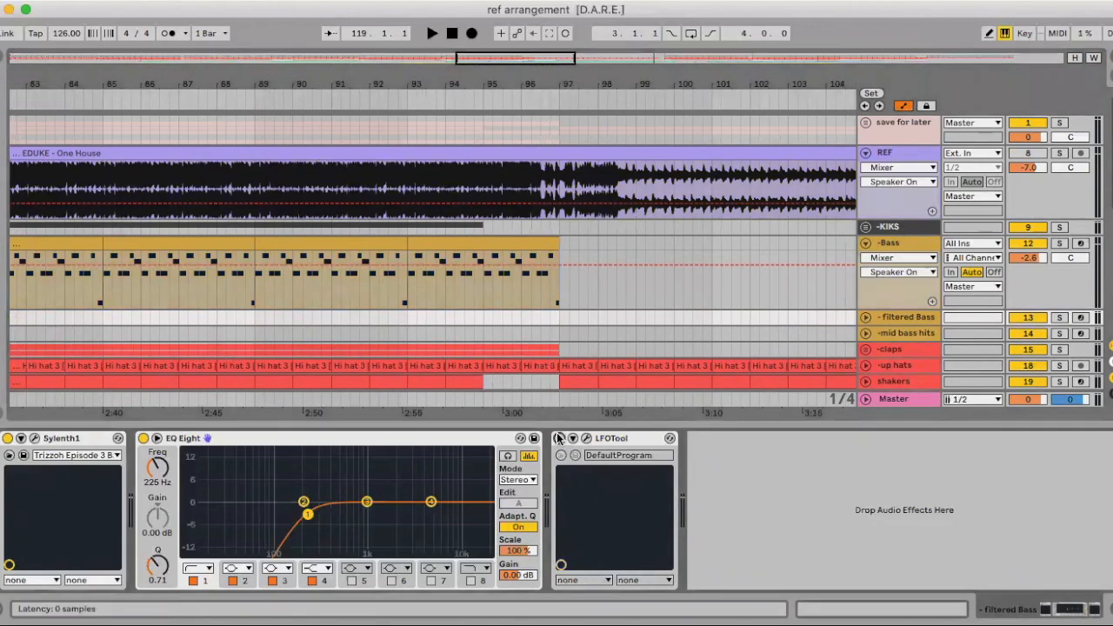
Automate the -Bass track's Speaker On to off everywhere except about one bar starting at bar 97
{"action": "left_click", "coordinate": [558, 263]}
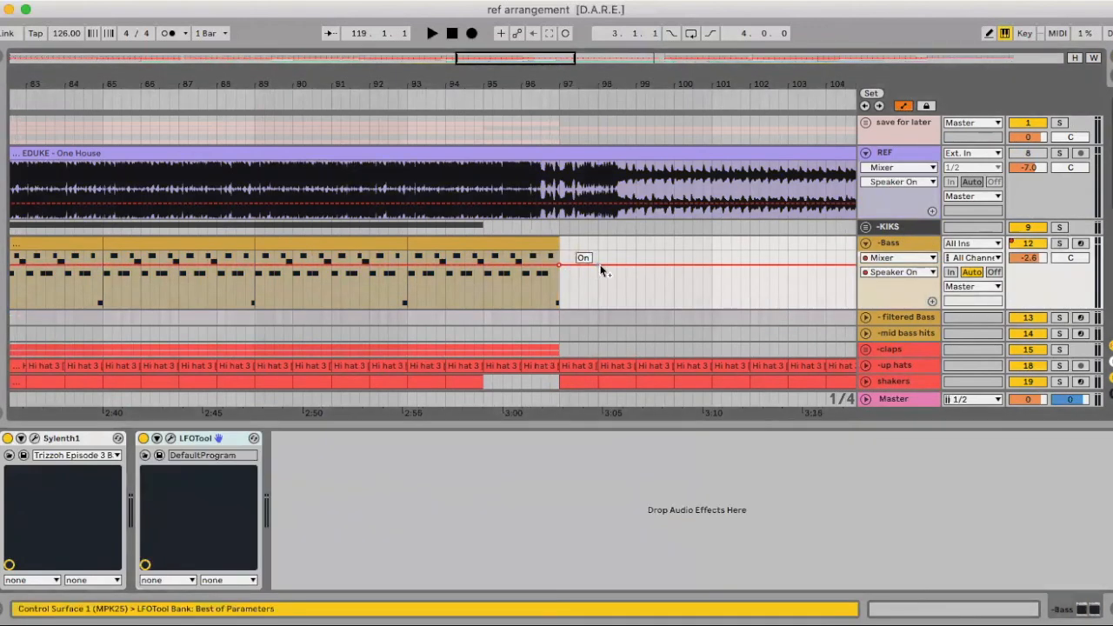
{"action": "left_click_drag", "start_coordinate": [616, 265], "coordinate": [598, 293]}
{"action": "left_click_drag", "start_coordinate": [550, 264], "coordinate": [559, 293]}
Check the -Bass track's clips and Speaker On automation along the rest of the arrangement
{"action": "left_click_drag", "start_coordinate": [547, 89], "coordinate": [447, 75]}
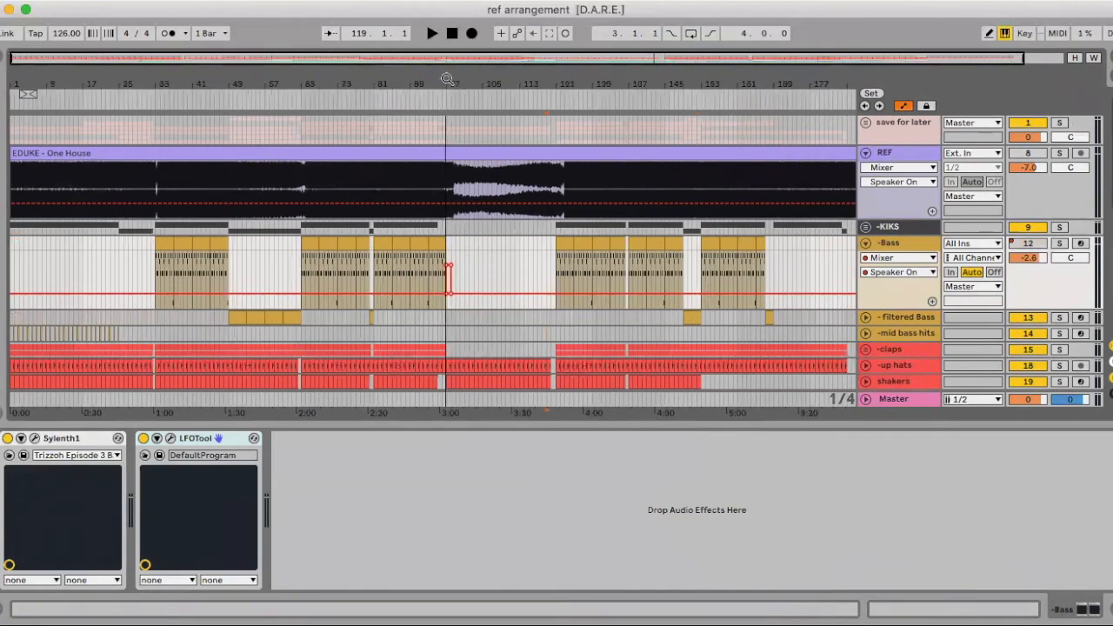
{"action": "scroll", "coordinate": [544, 298], "scroll_direction": "right", "scroll_amount": 2}
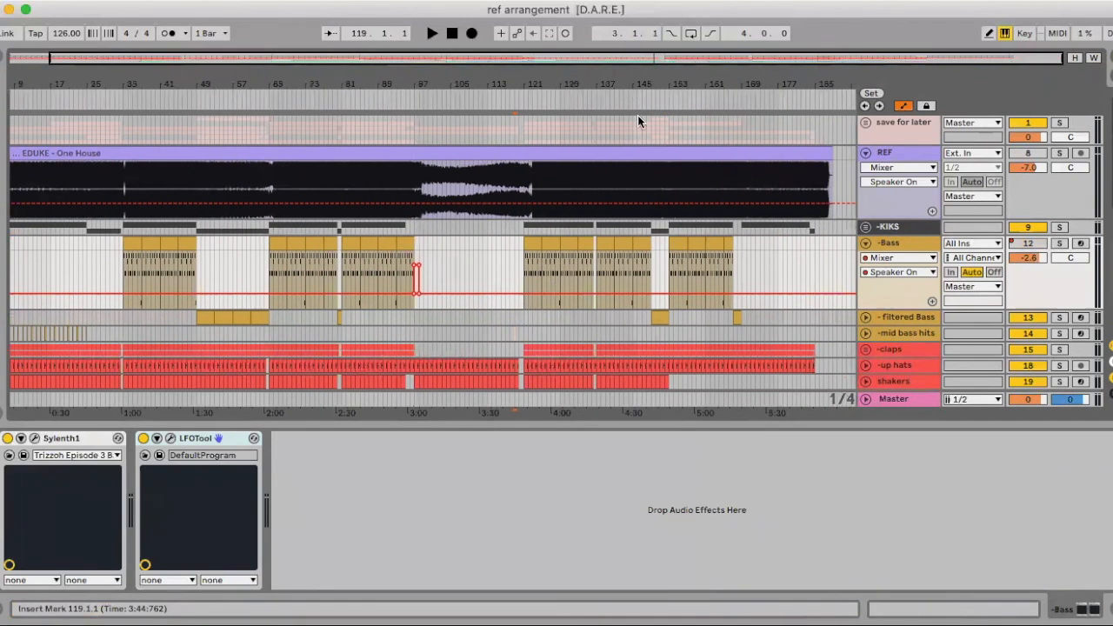
{"action": "mouse_move", "coordinate": [621, 87]}
{"action": "left_mouse_down"}
{"action": "mouse_move", "coordinate": [620, 139]}
{"action": "mouse_move", "coordinate": [619, 87]}
{"action": "left_mouse_up"}
{"action": "scroll", "coordinate": [538, 233], "scroll_direction": "right", "scroll_amount": 6}
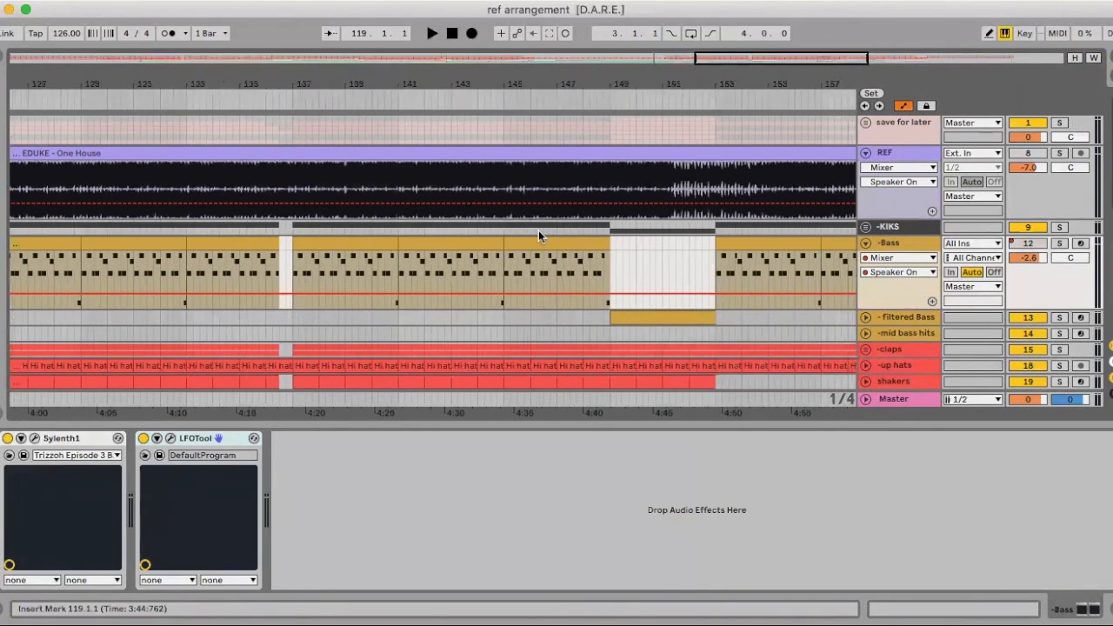
{"action": "scroll", "coordinate": [539, 233], "scroll_direction": "right", "scroll_amount": 10}
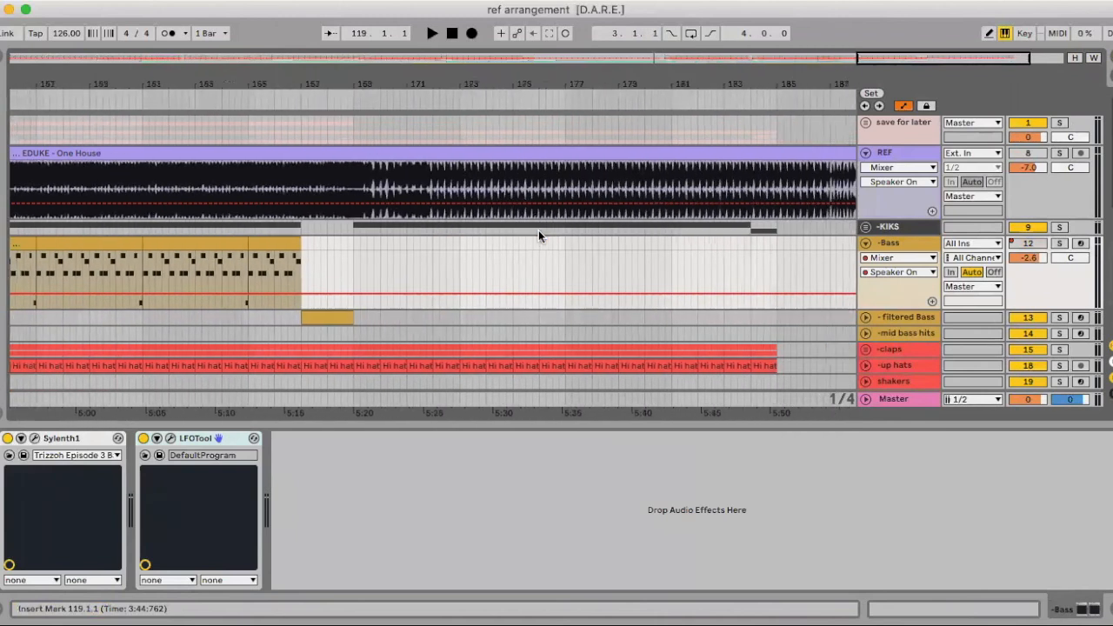
{"action": "scroll", "coordinate": [539, 233], "scroll_direction": "left", "scroll_amount": 8}
{"action": "left_click_drag", "start_coordinate": [510, 87], "coordinate": [511, 26]}
Hide the device view and fold the -Bass and REF tracks so all tracks fit in the arrangement
{"action": "left_click", "coordinate": [1110, 596]}
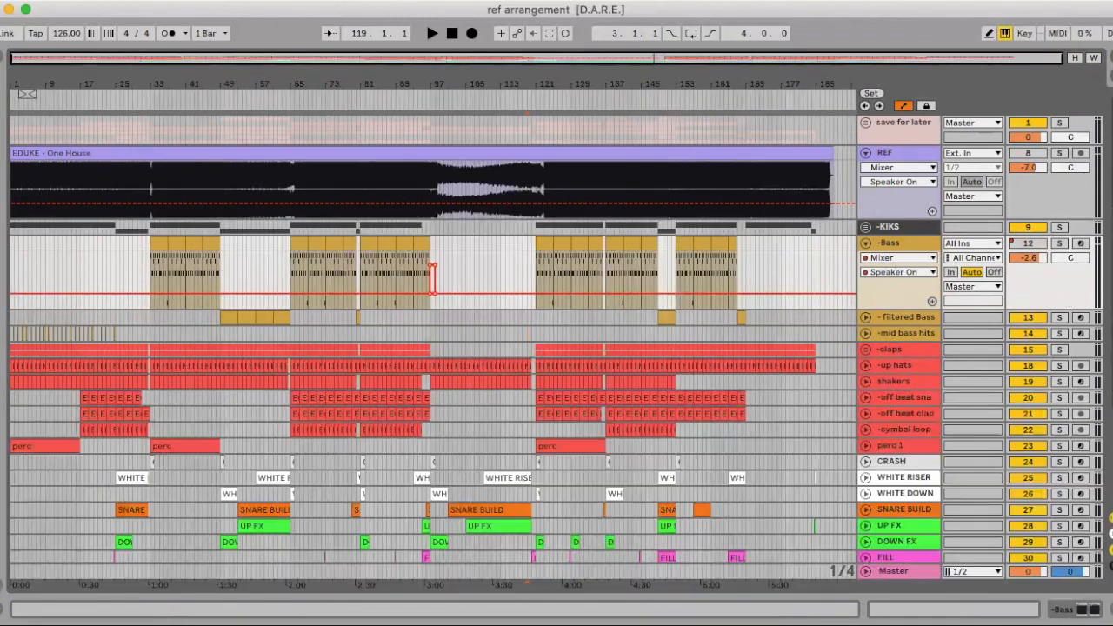
{"action": "left_click", "coordinate": [866, 244]}
{"action": "left_click", "coordinate": [867, 153]}
{"action": "left_click", "coordinate": [867, 150]}
{"action": "left_click", "coordinate": [866, 122]}
{"action": "left_click", "coordinate": [865, 122]}
{"action": "left_click", "coordinate": [868, 153]}
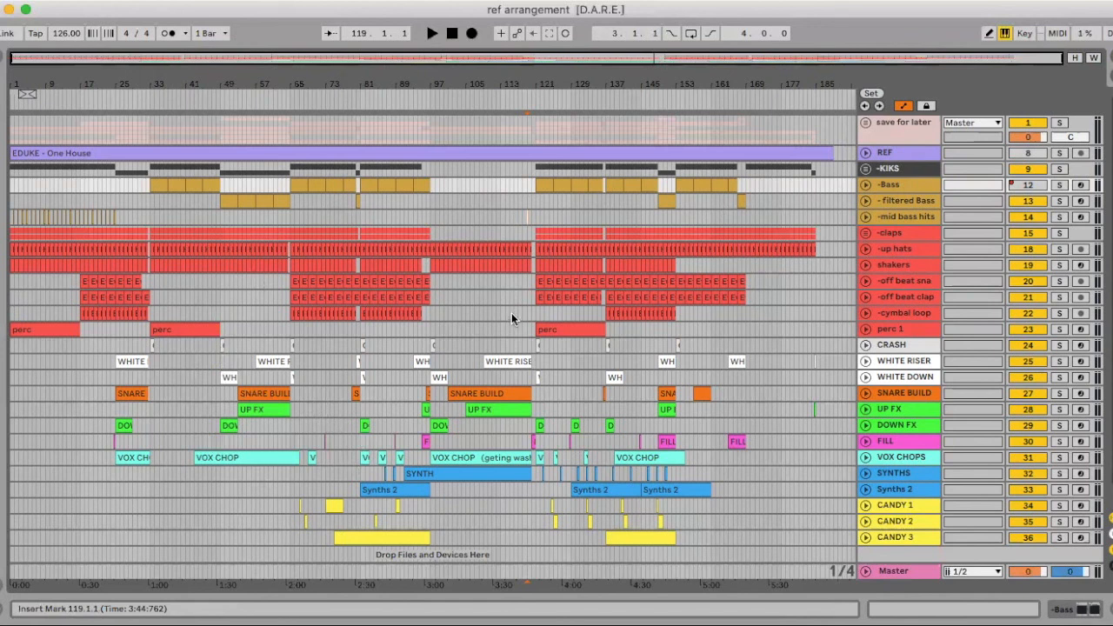
Select the -off beat clap clip at bar 65
{"action": "left_click", "coordinate": [293, 297]}
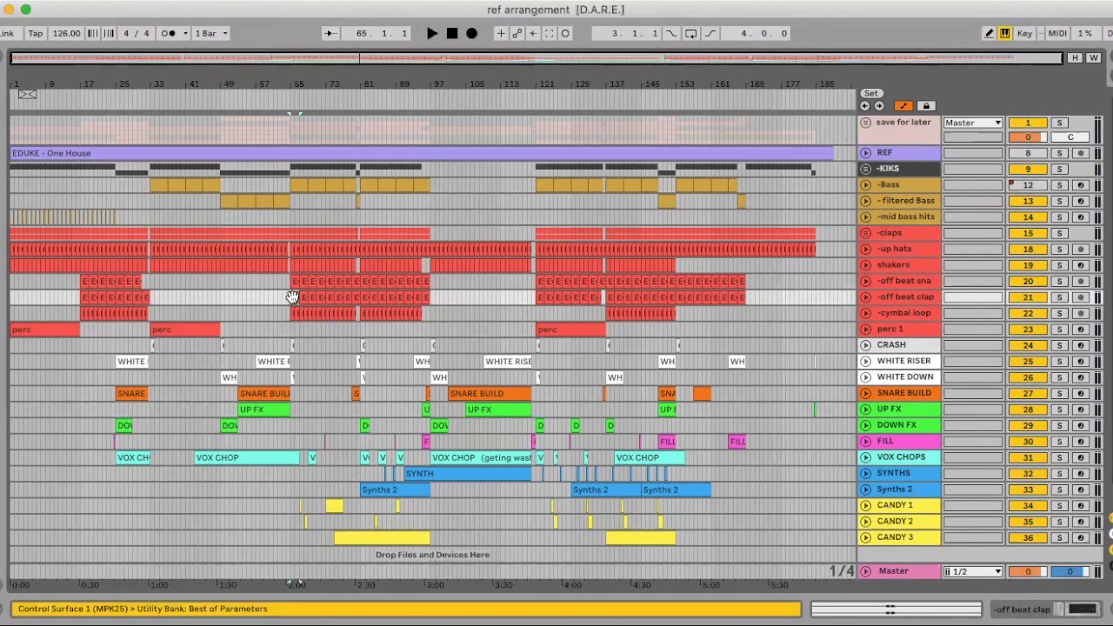